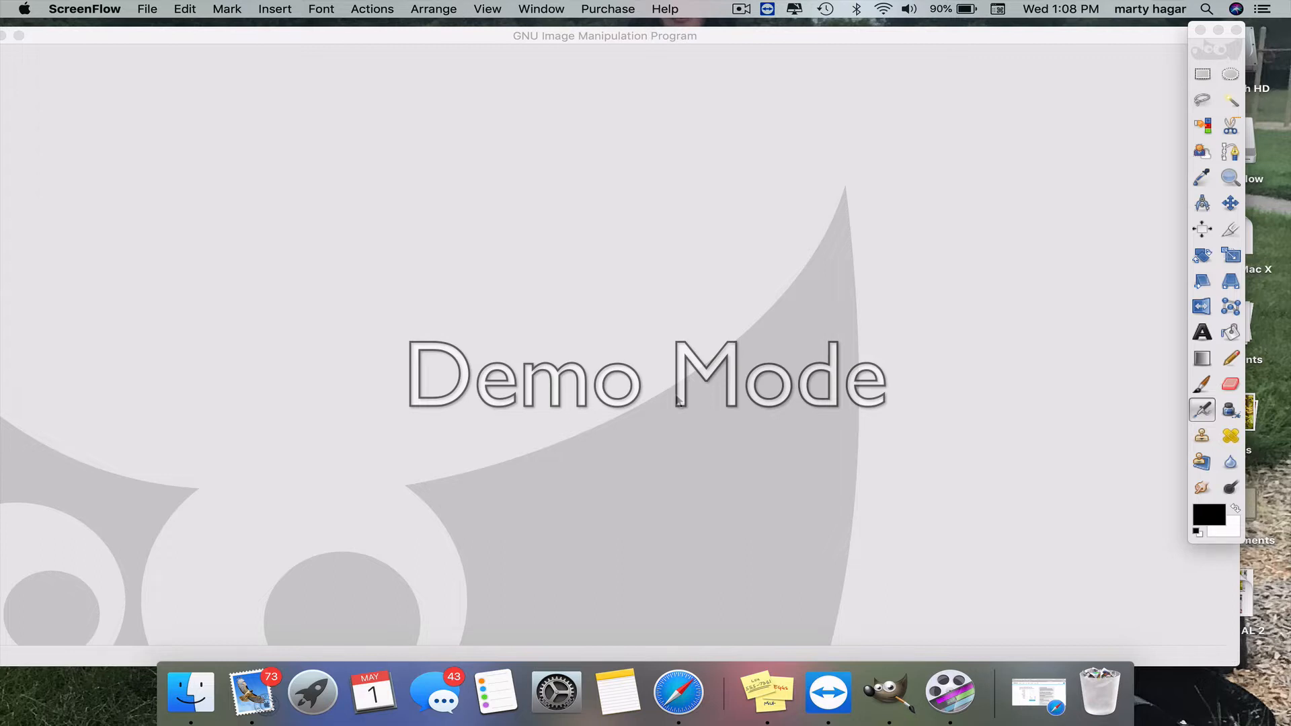
Step: Open the autumn couple photo JPG from the Desktop and convert it to the RGB working space
left_click(762, 42)
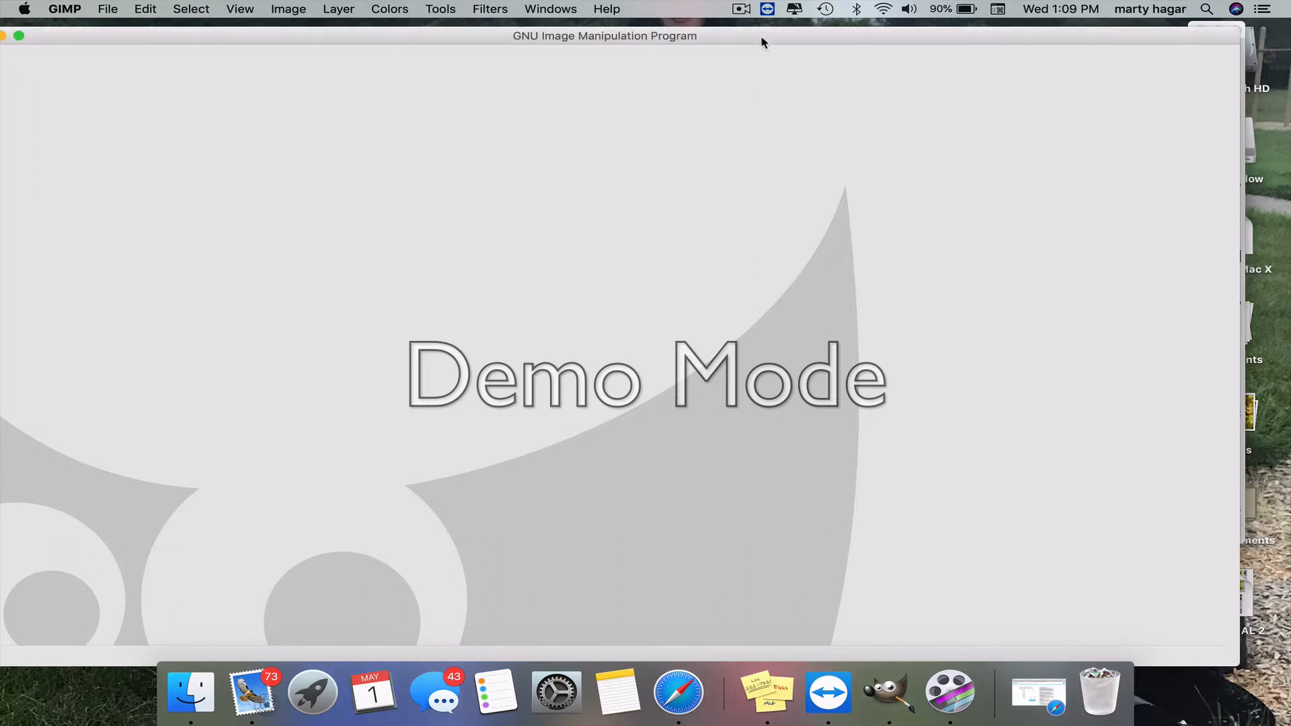
left_click_drag(762, 42, 808, 36)
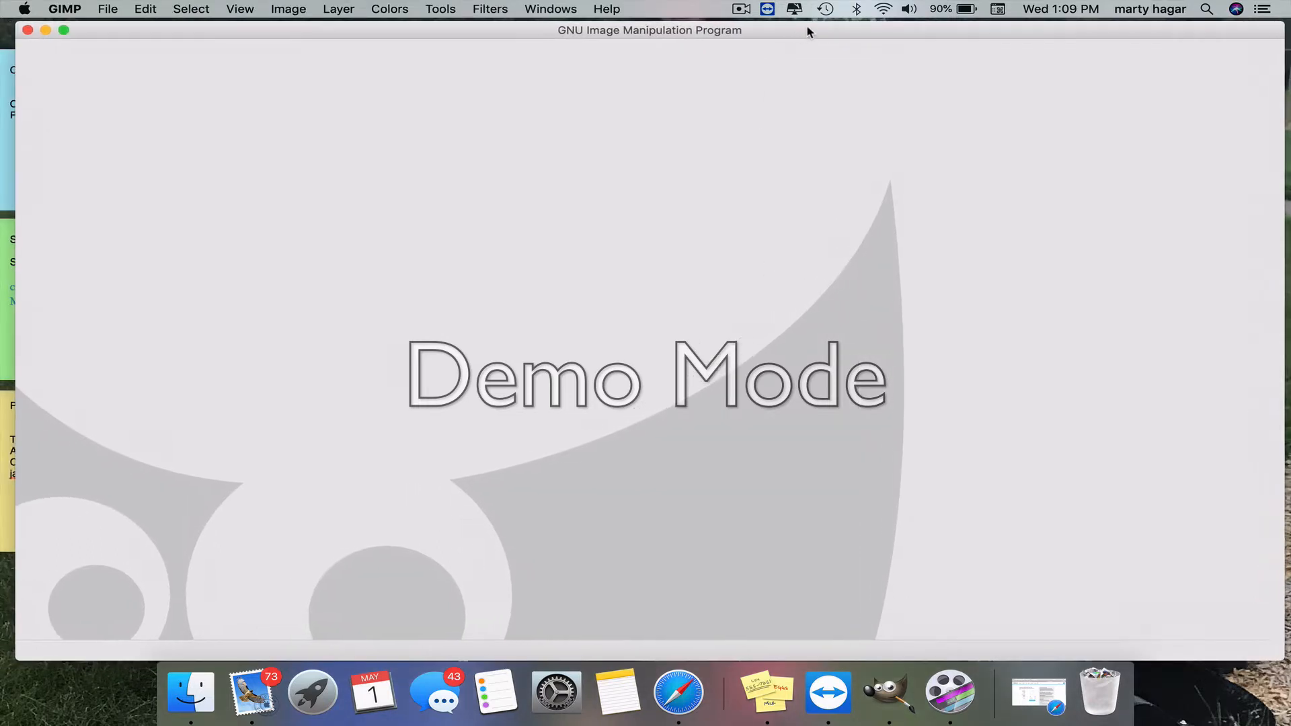
left_click(108, 10)
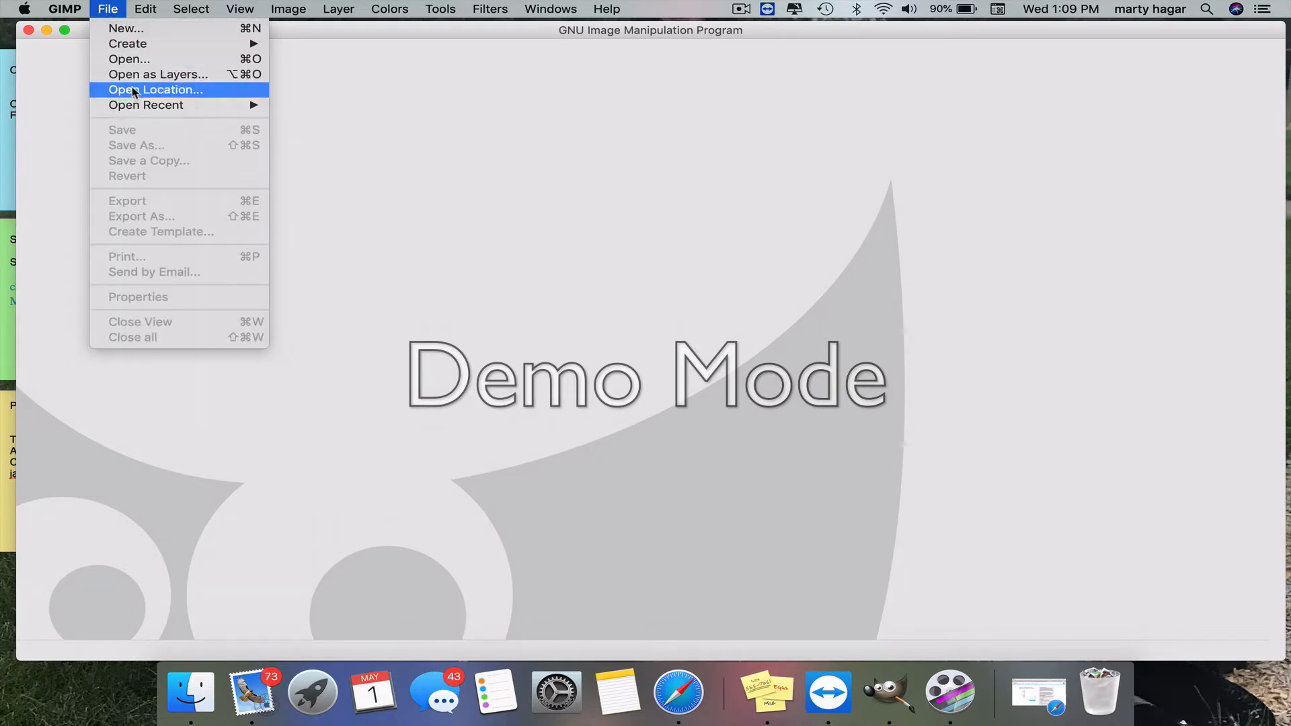
left_click(132, 61)
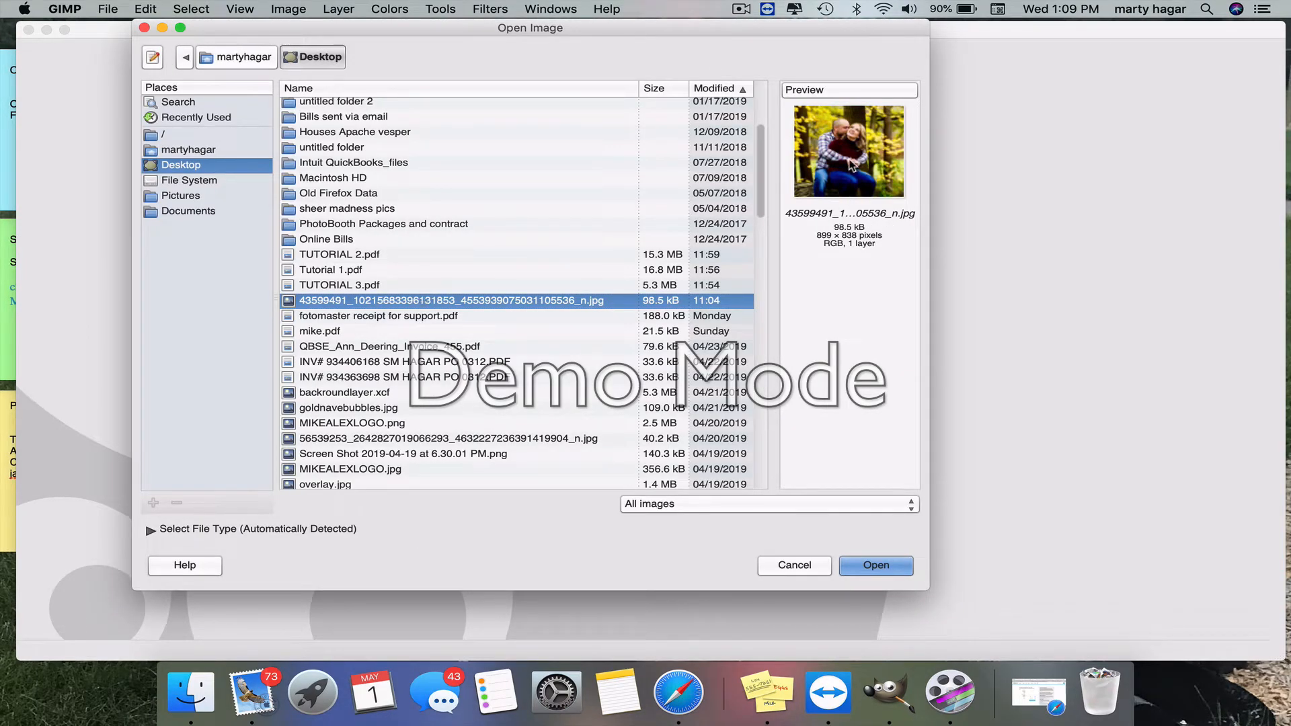
left_click(871, 570)
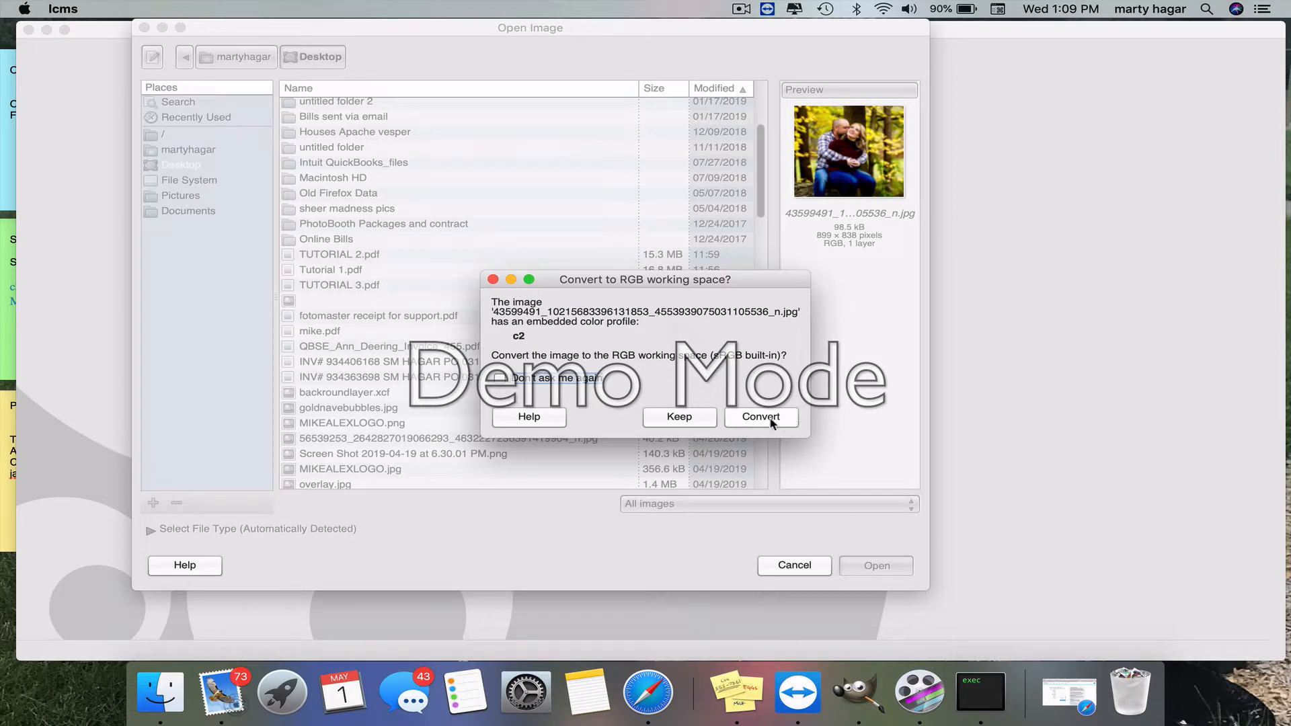
left_click(771, 421)
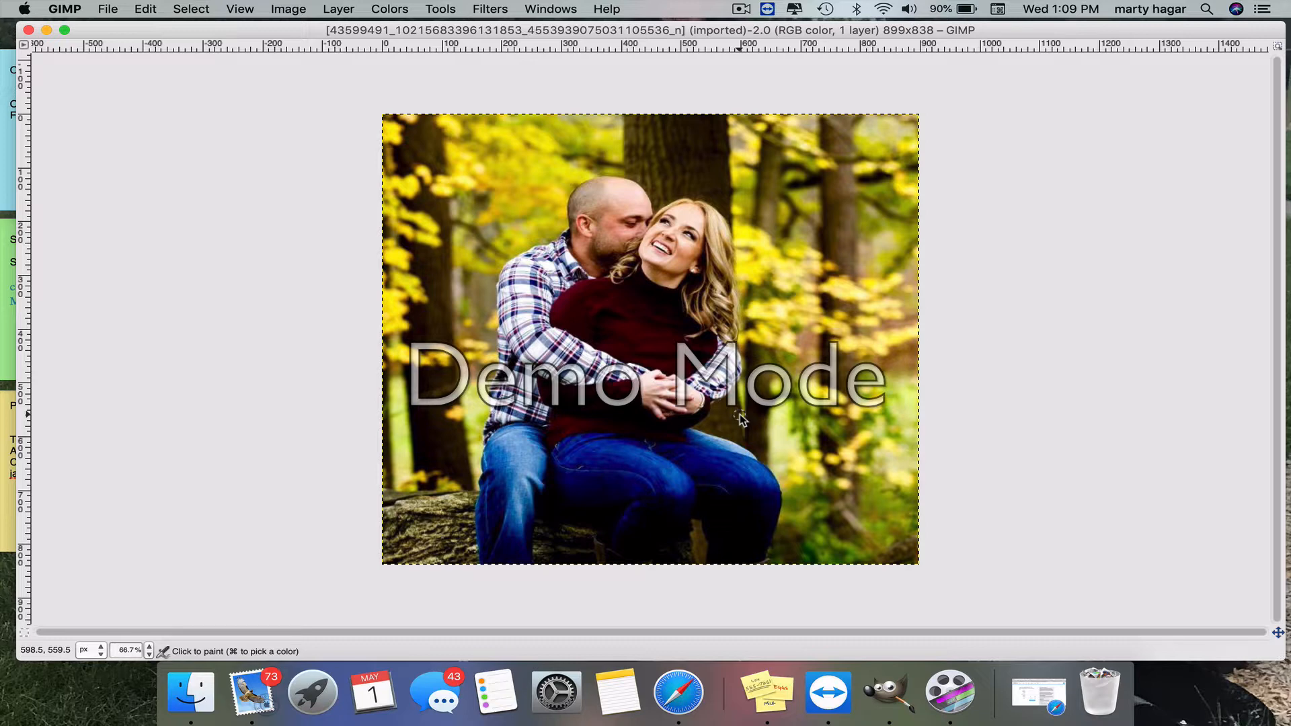
Step: Scale the image proportionally to a height of 1500 px, giving 1609 × 1500 pixels
left_click(293, 14)
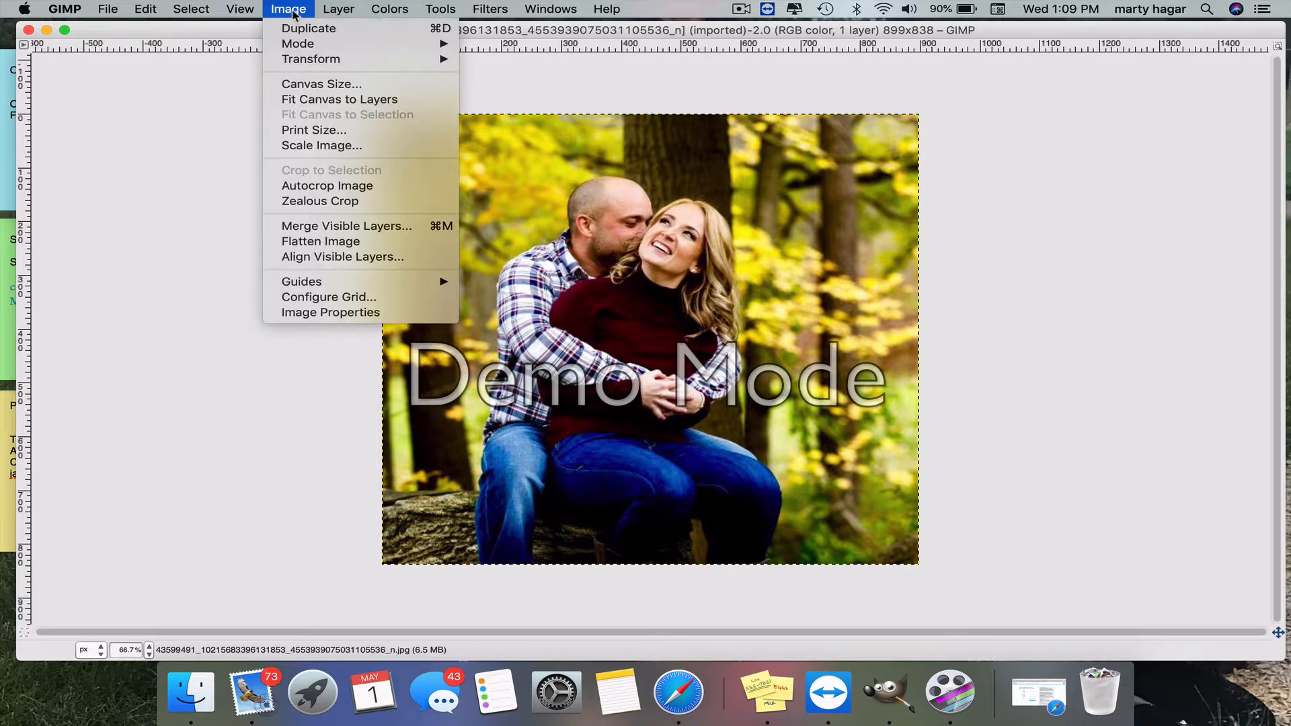
left_click(296, 147)
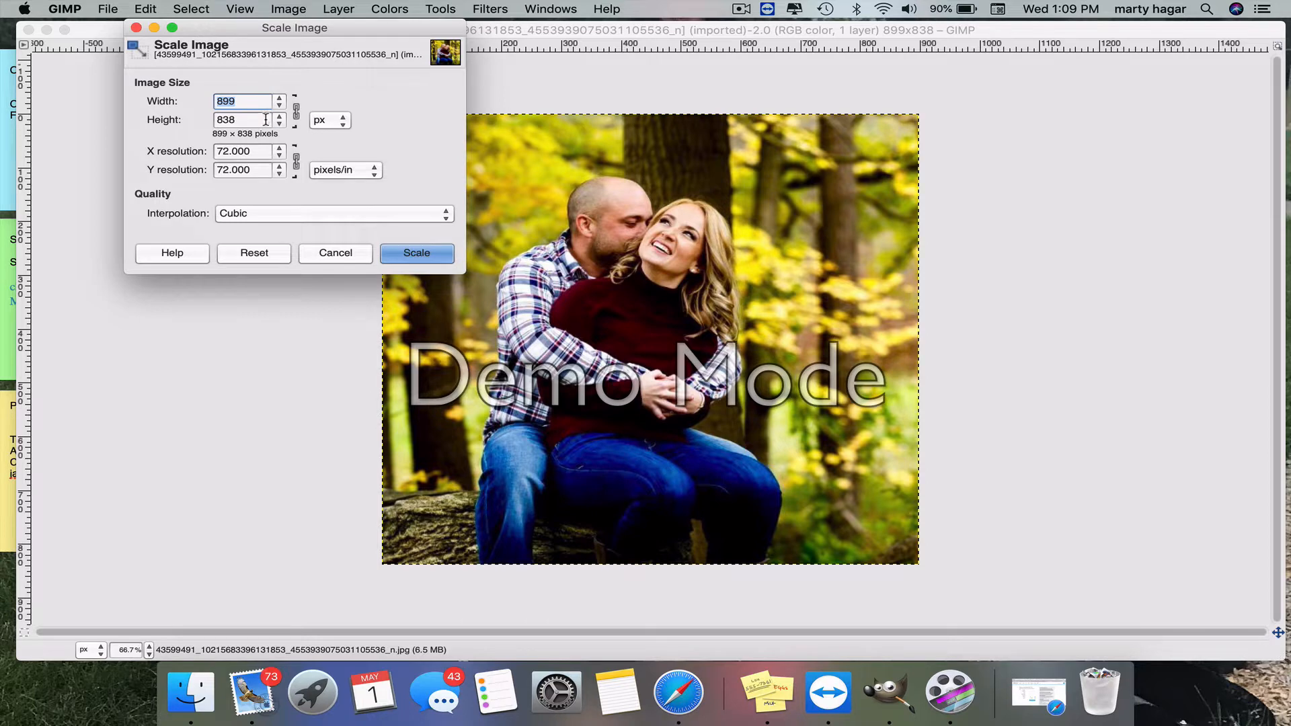
left_click_drag(265, 119, 206, 123)
type("1500")
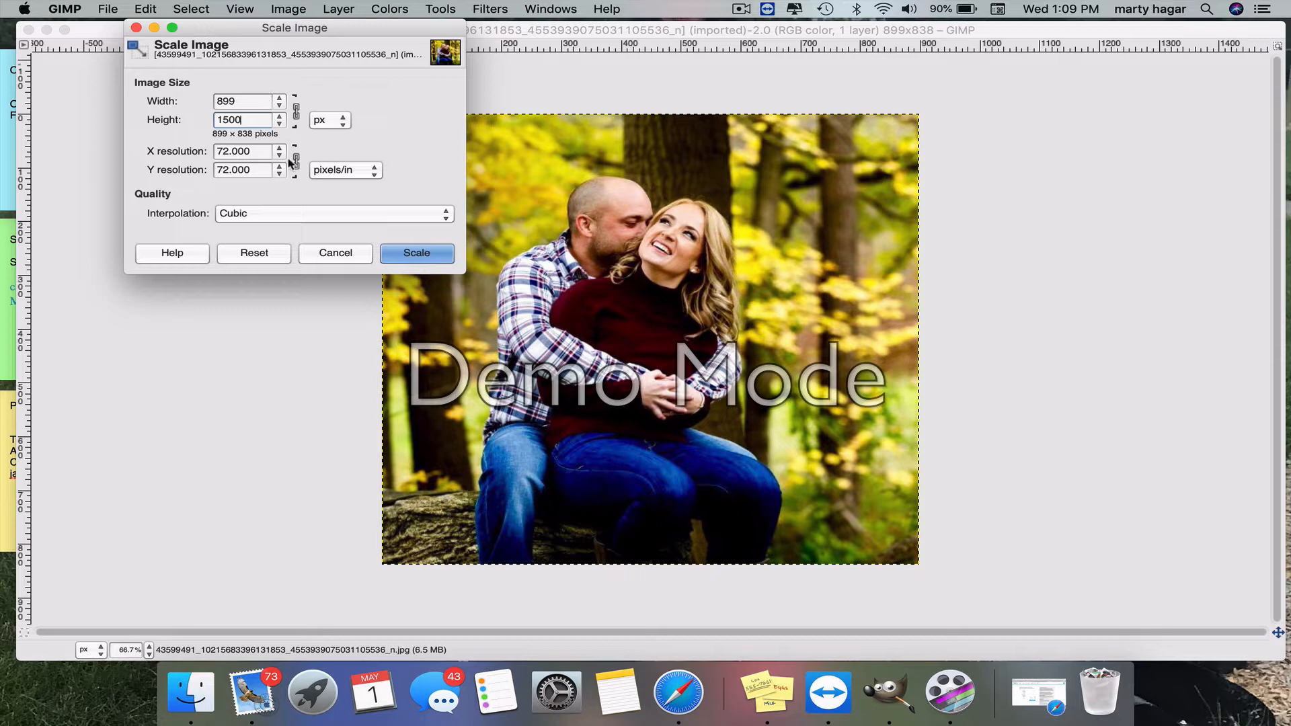
left_click(410, 254)
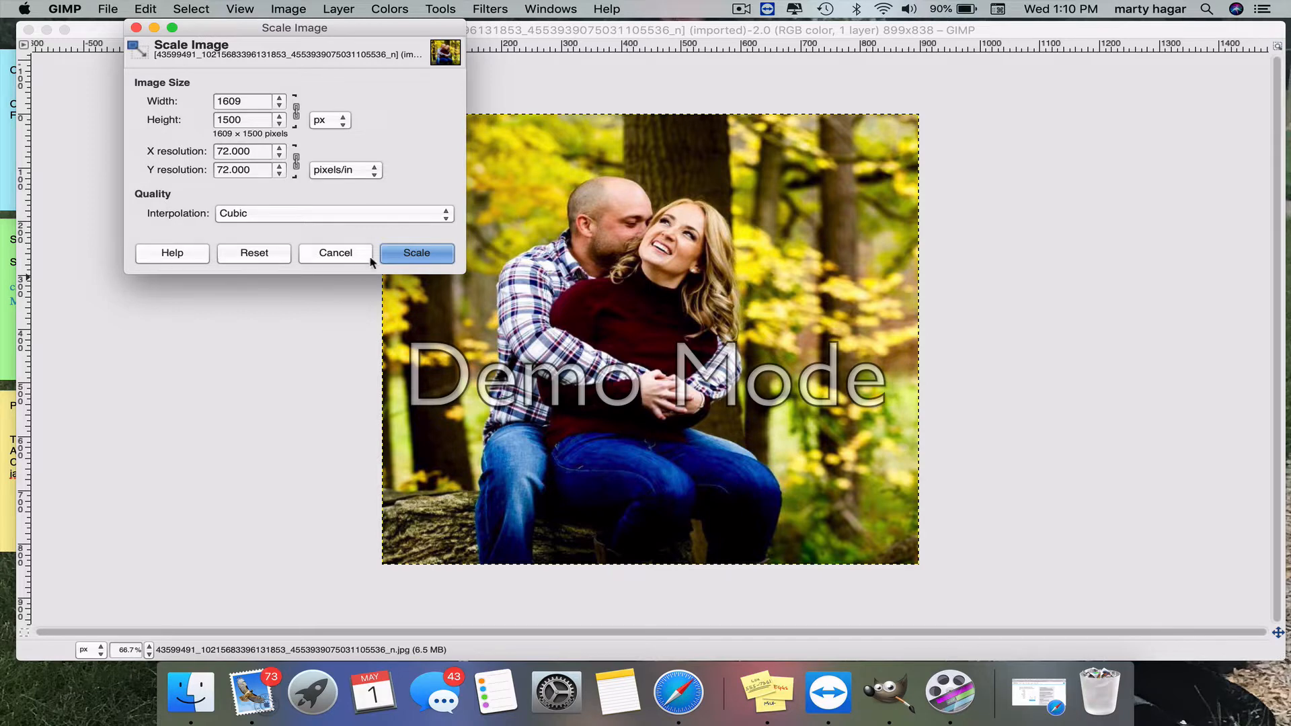
left_click(398, 258)
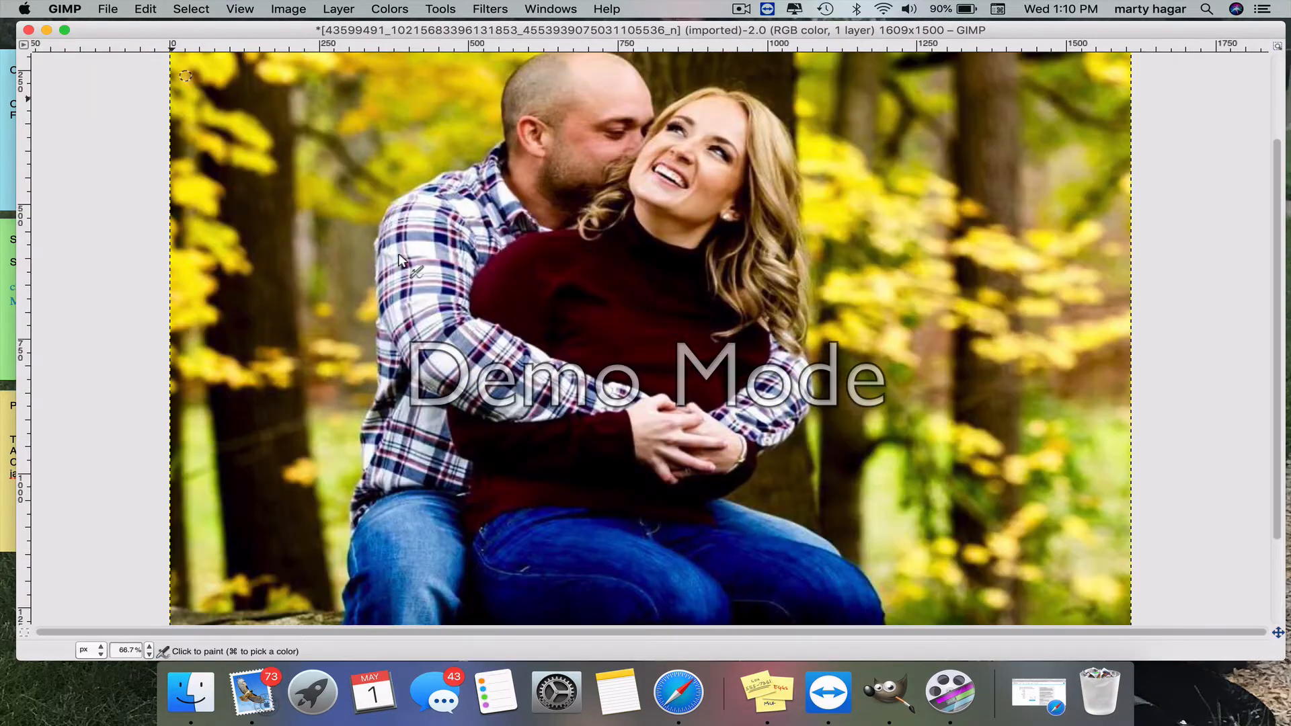
Step: Move the image window aside to uncover the toolbox and place the toolbox just beside the photo
left_click(249, 9)
mouse_move(269, 64)
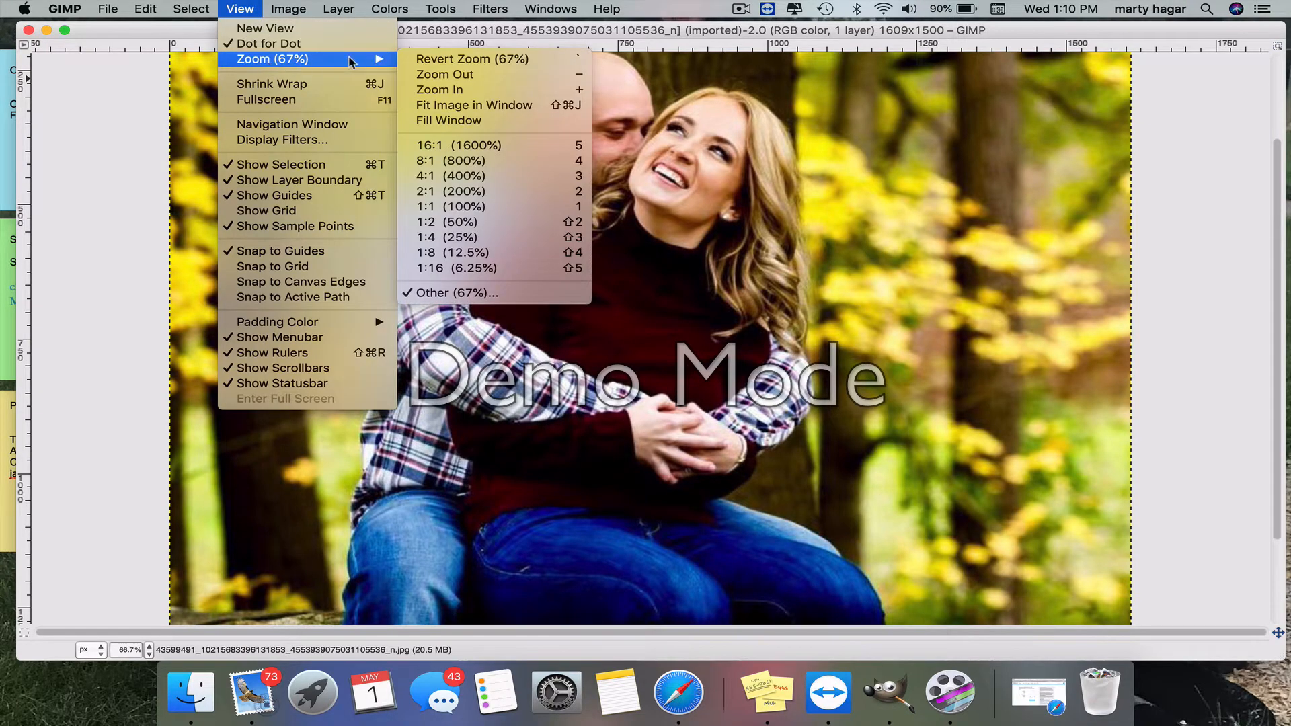
left_click(441, 75)
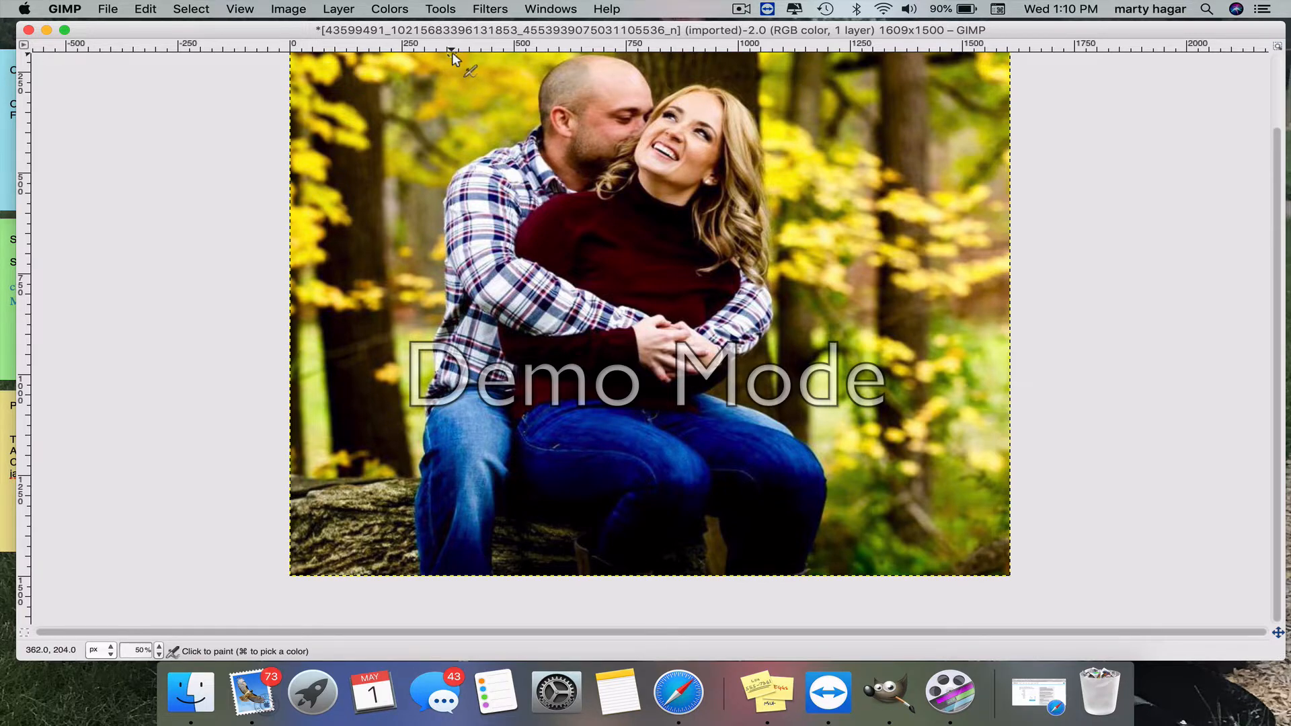
left_click_drag(1278, 217, 1267, 147)
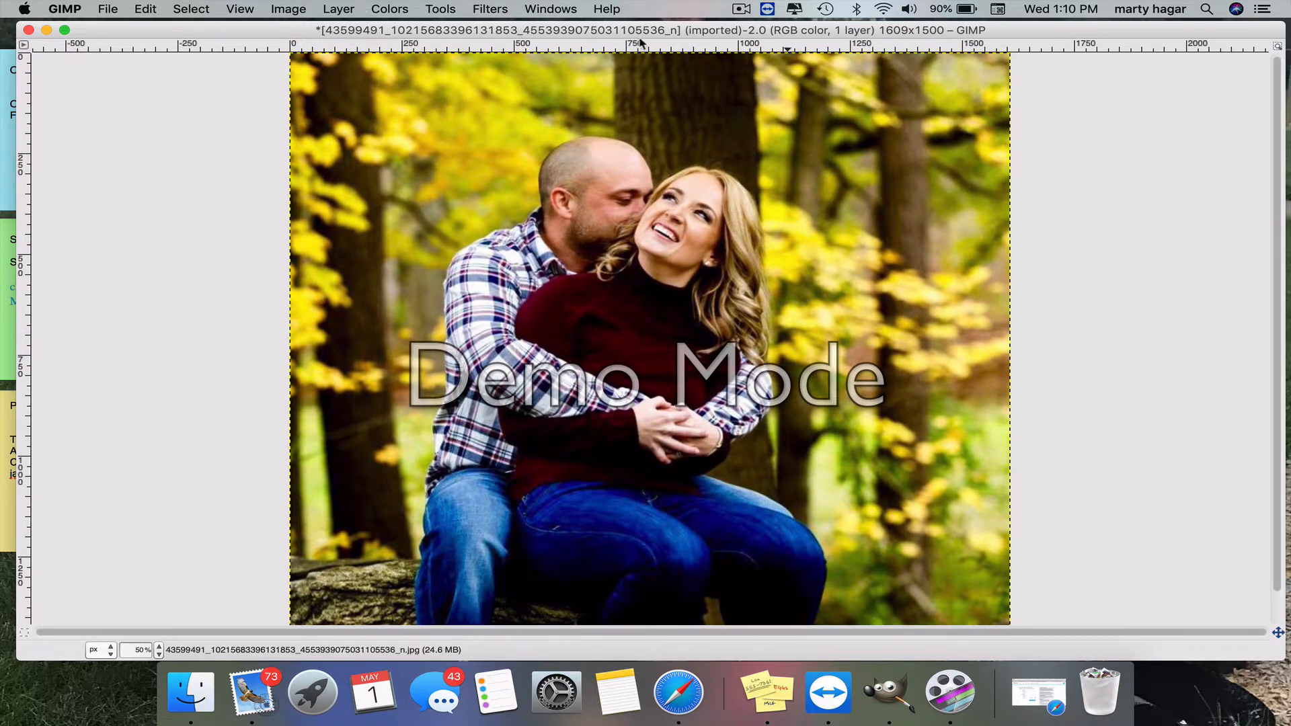
left_click_drag(1146, 30, 1056, 50)
left_click(1226, 37)
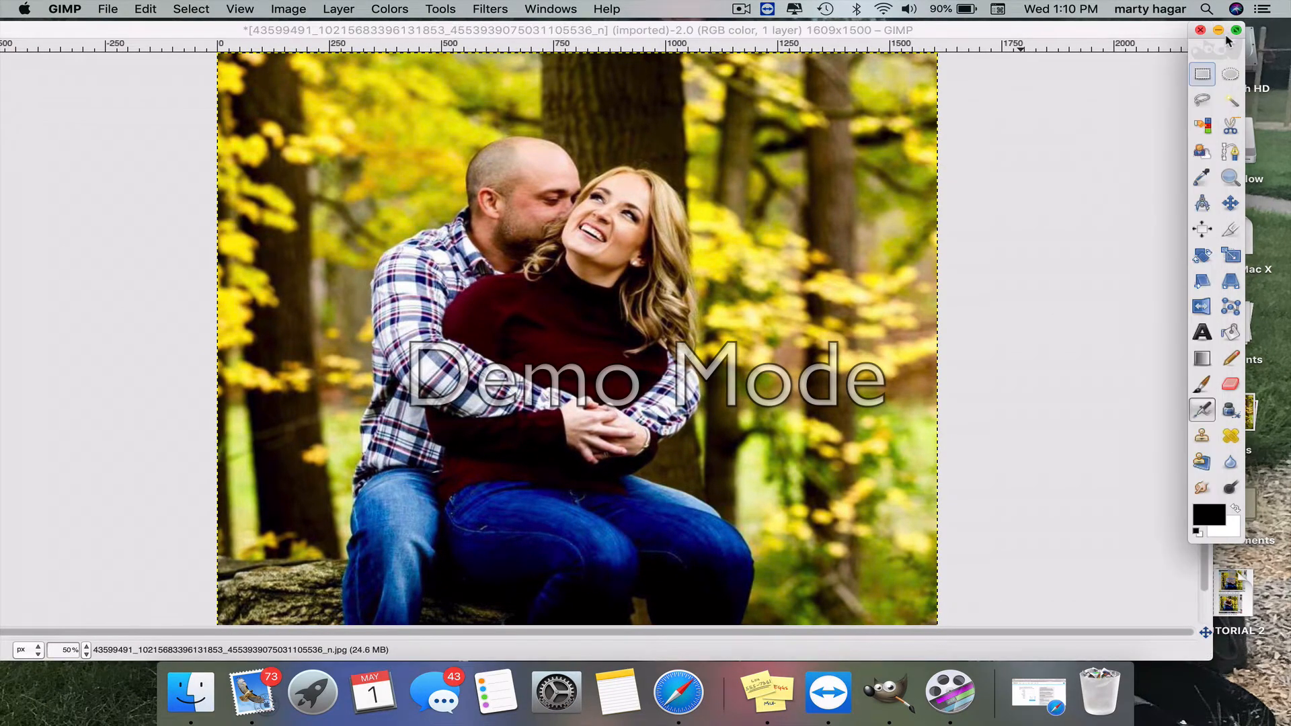
left_click_drag(1212, 41, 1023, 36)
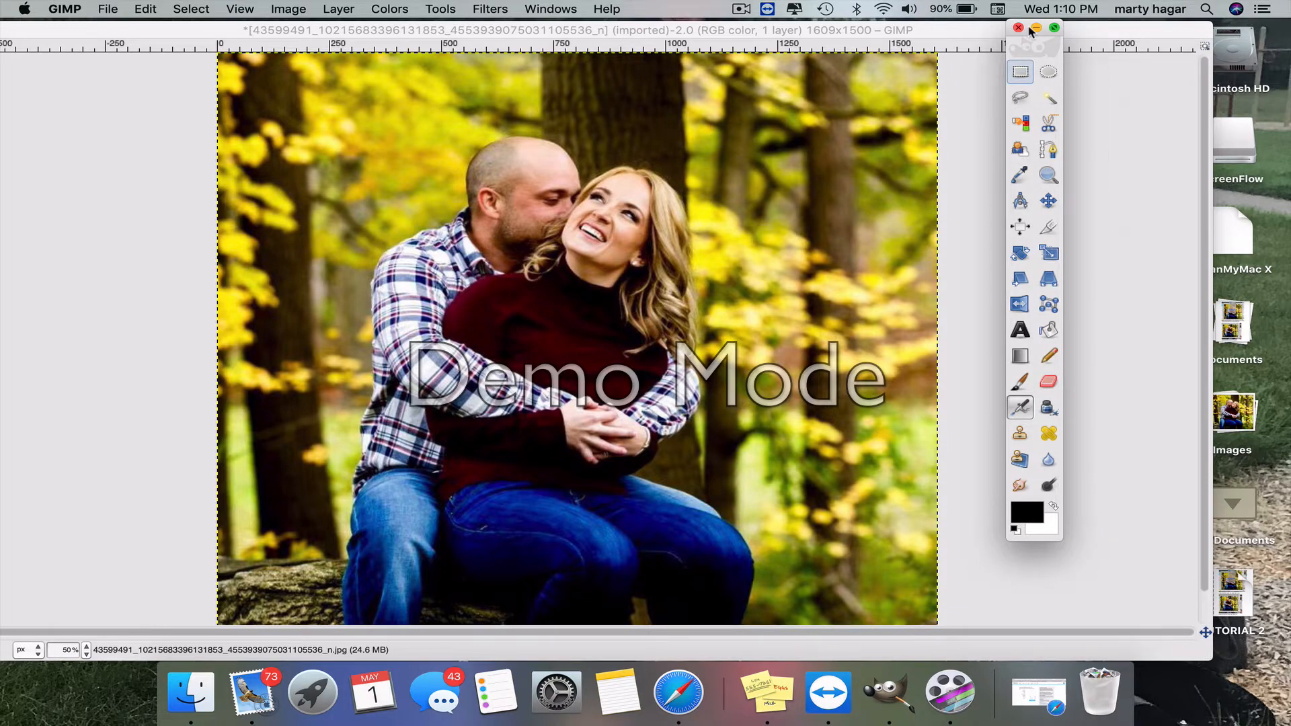
left_click(546, 9)
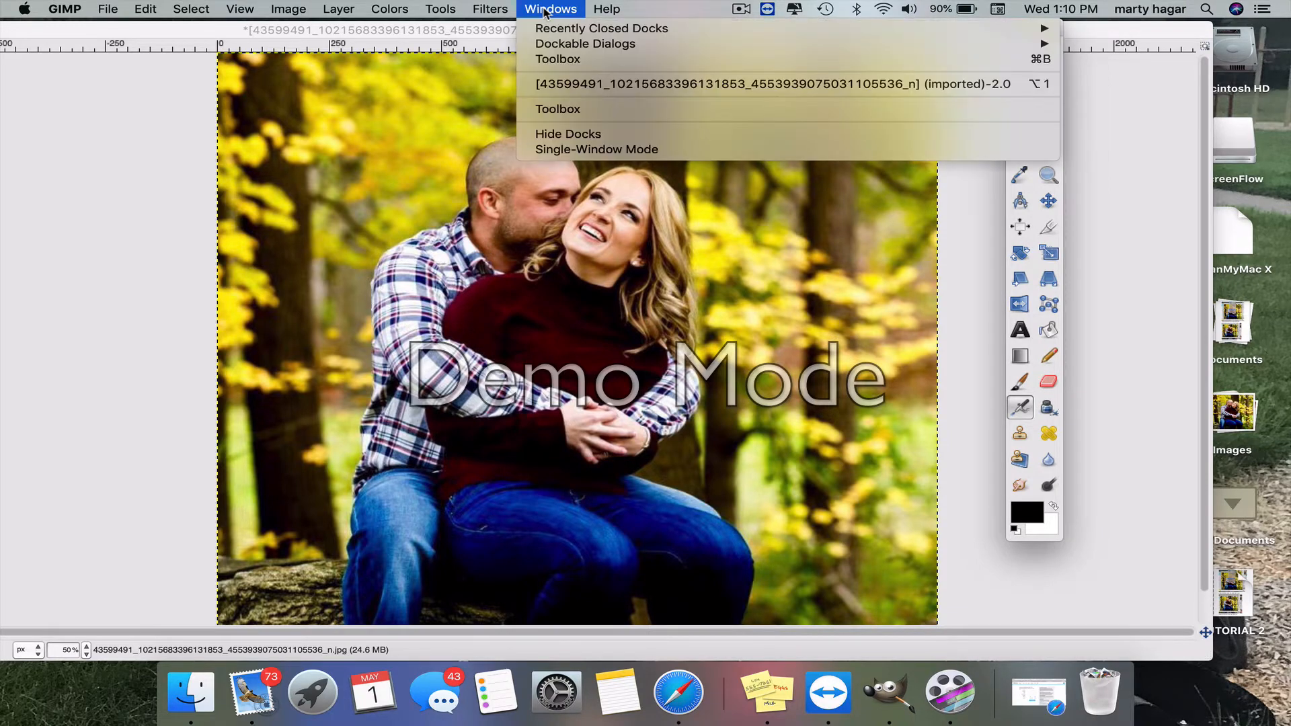
mouse_move(672, 43)
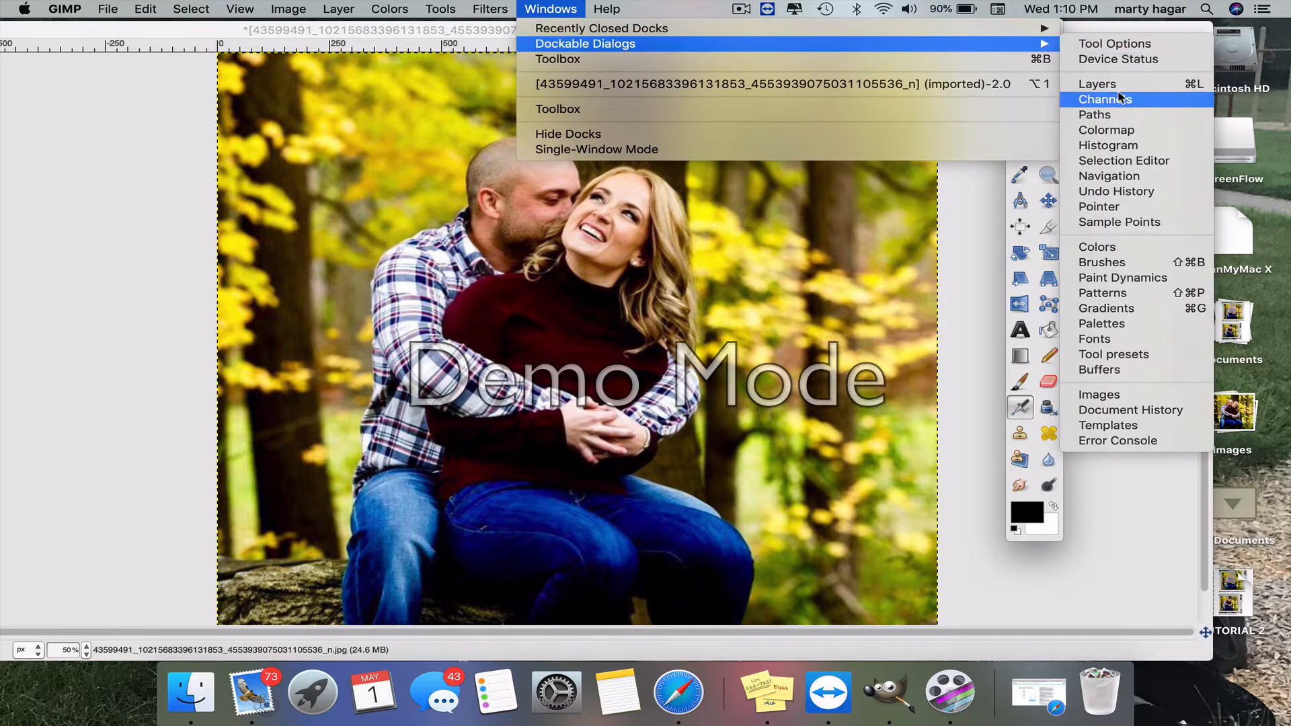
left_click(954, 334)
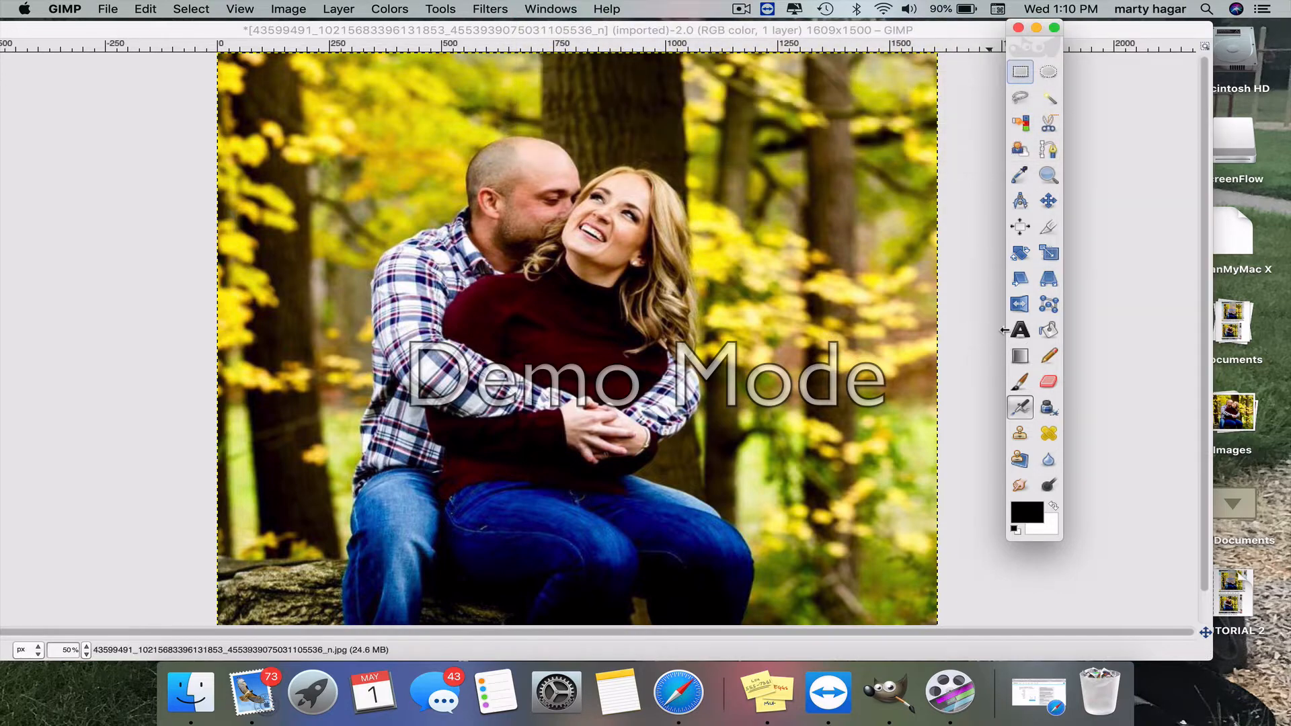
Step: Open the Text tool's options and set the font to Helvetica Neue Heavy Condensed
double_click(1020, 330)
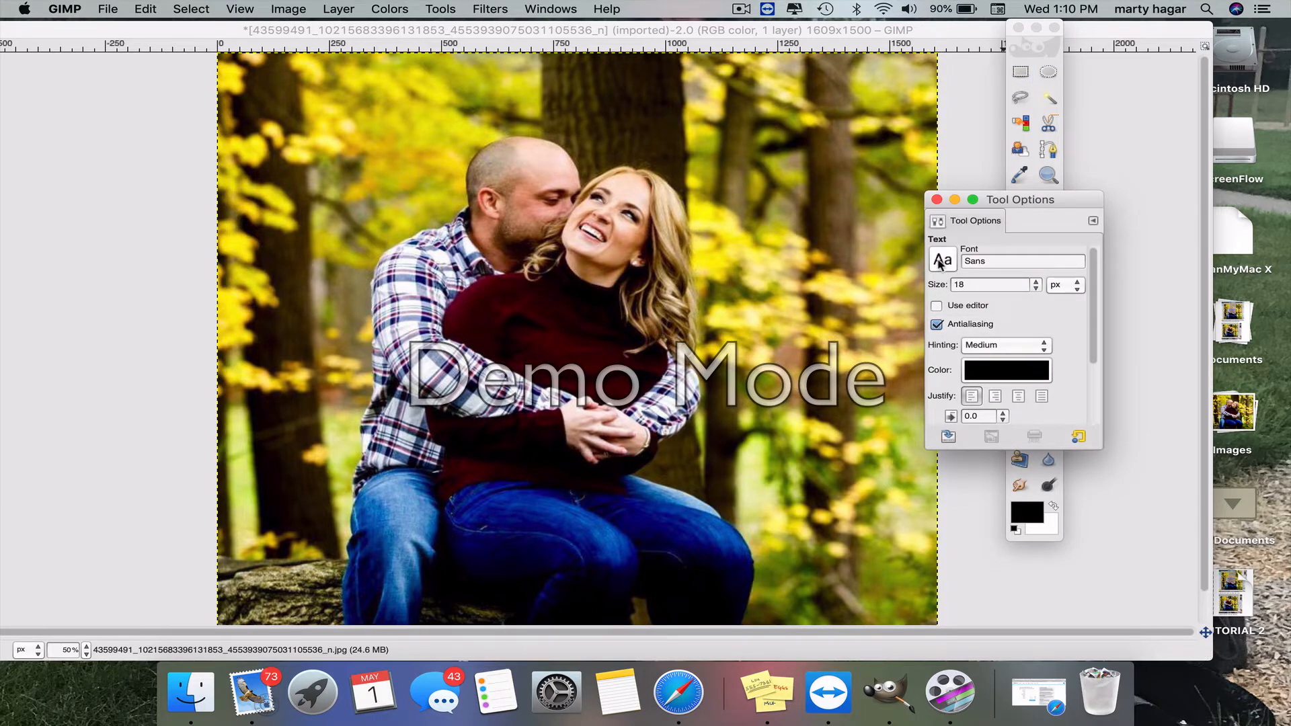
left_click(940, 262)
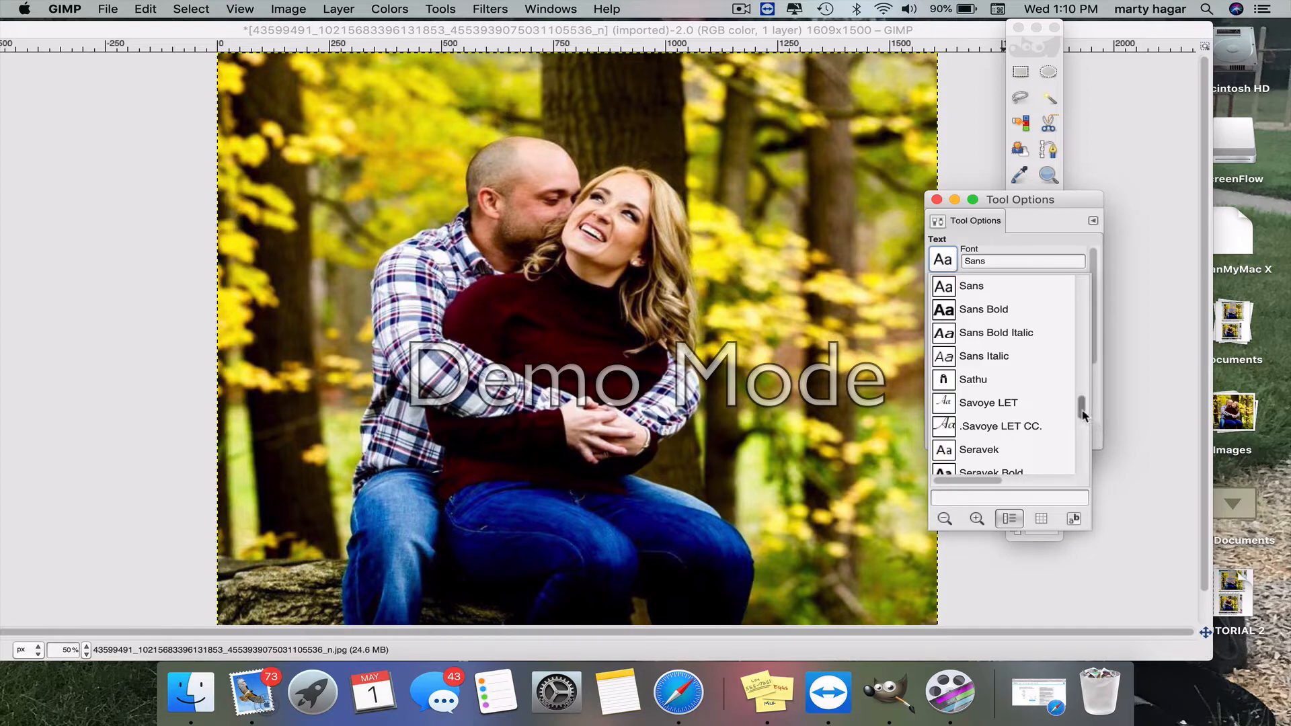
left_click_drag(1088, 421, 1063, 358)
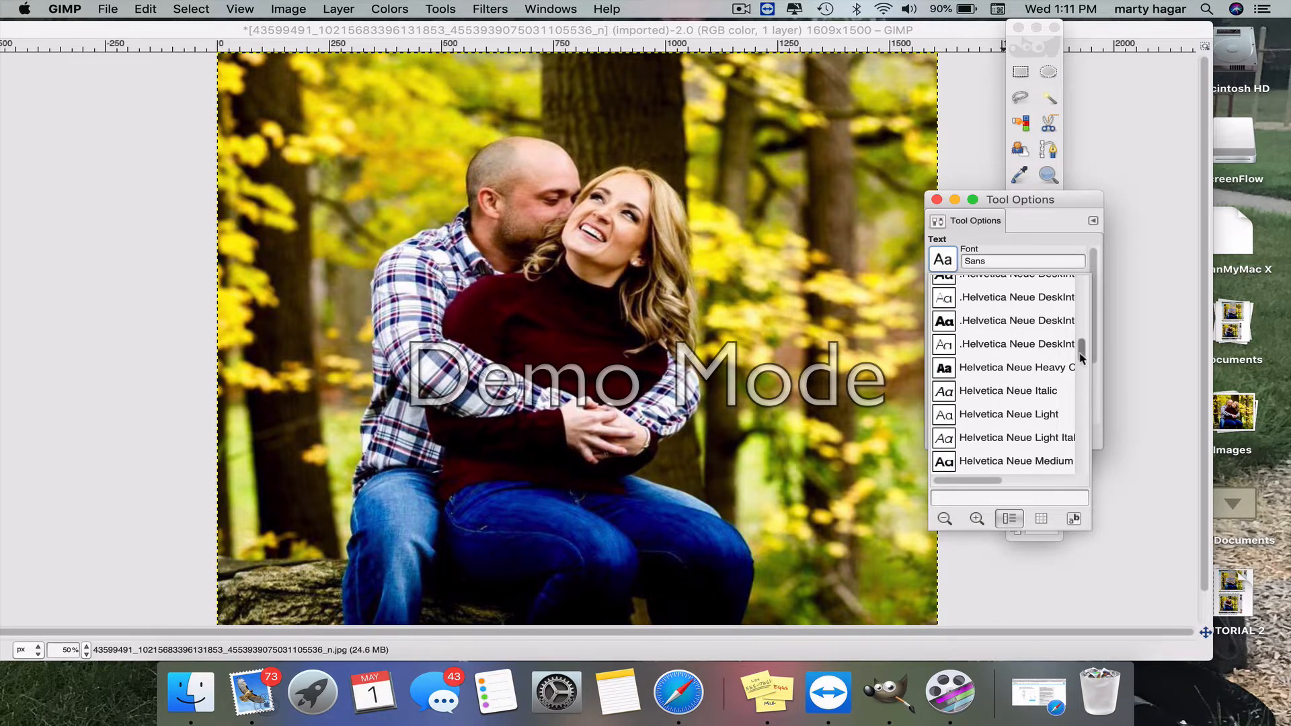
scroll(1079, 357, "down", 3)
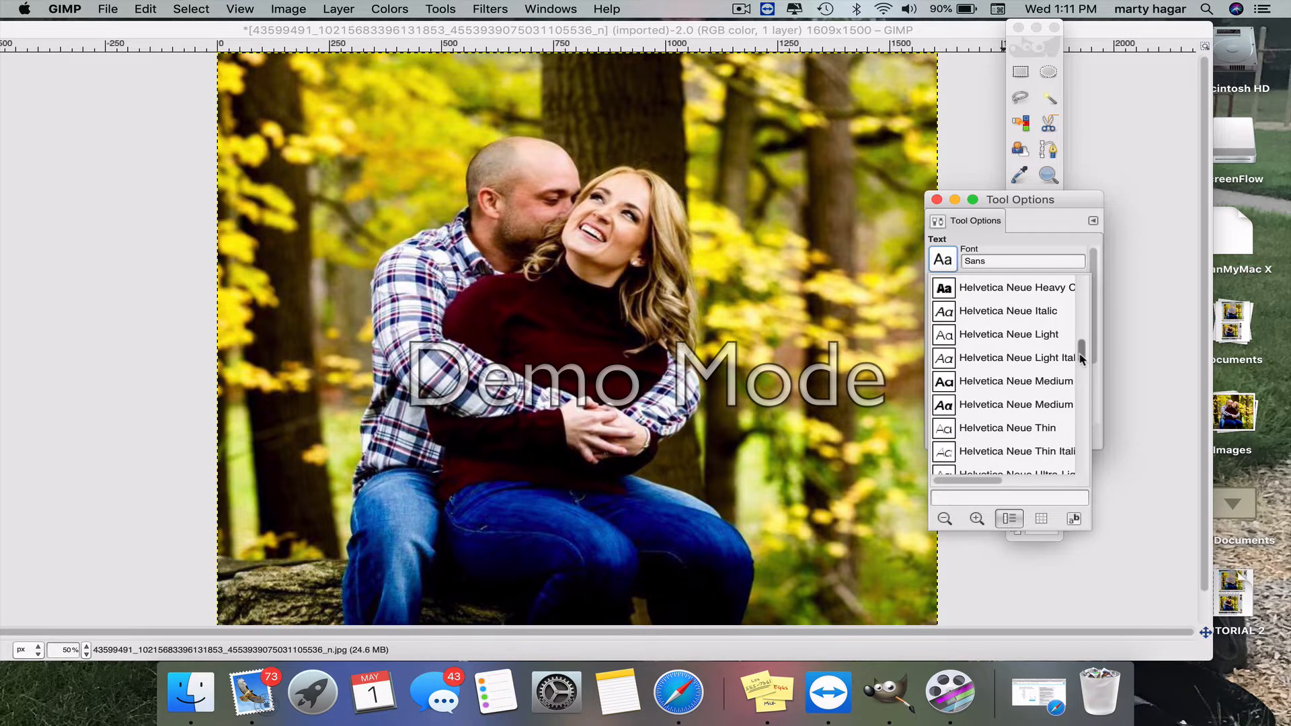
left_click(1043, 294)
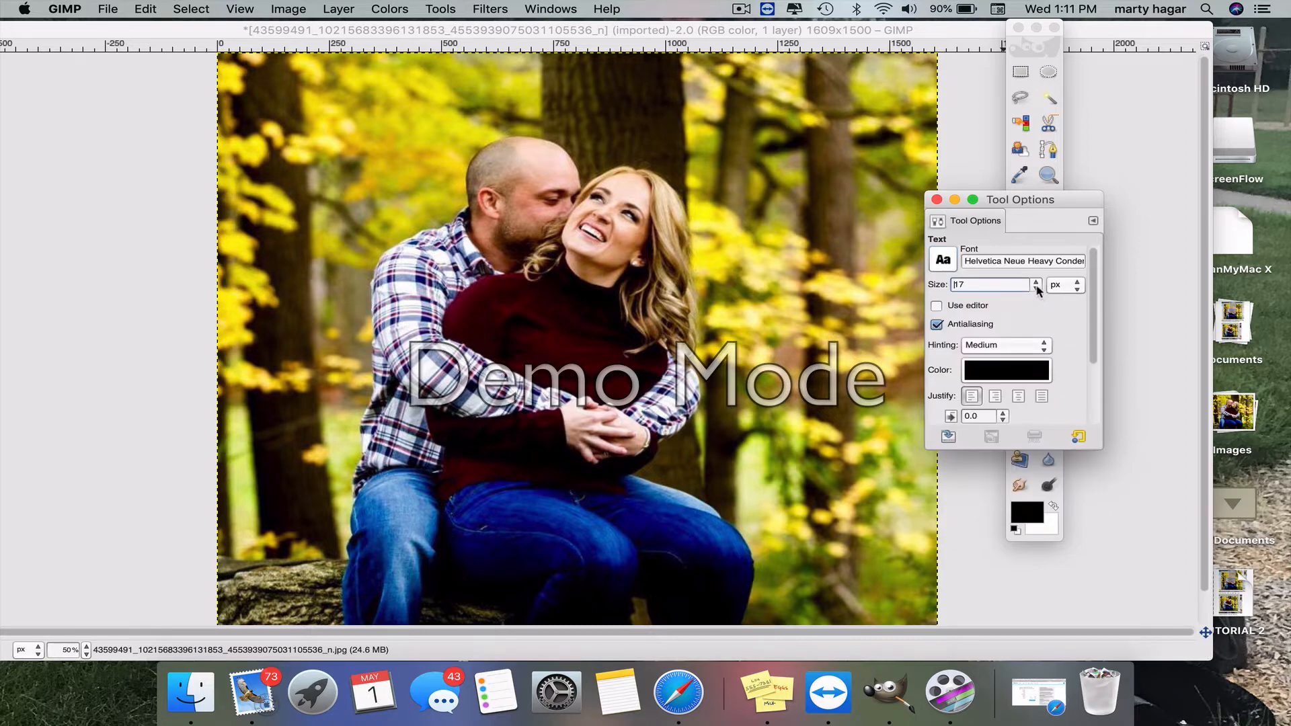
Step: Set the text size to 50 px
left_click(1036, 283)
left_click(1035, 282)
left_click(1036, 282)
left_click(1036, 283)
left_click(1036, 282)
Step: Set the text color to white (ffffff) and the justification to centered
left_click(1013, 374)
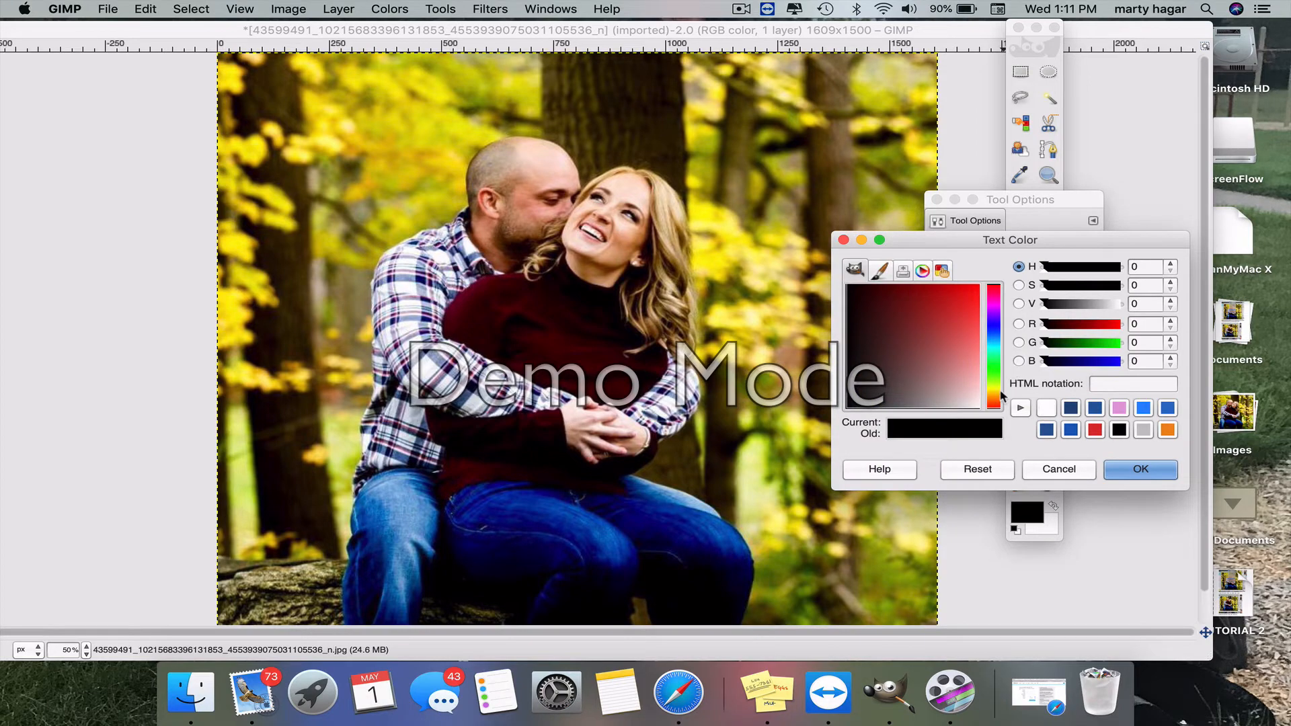
left_click(1045, 408)
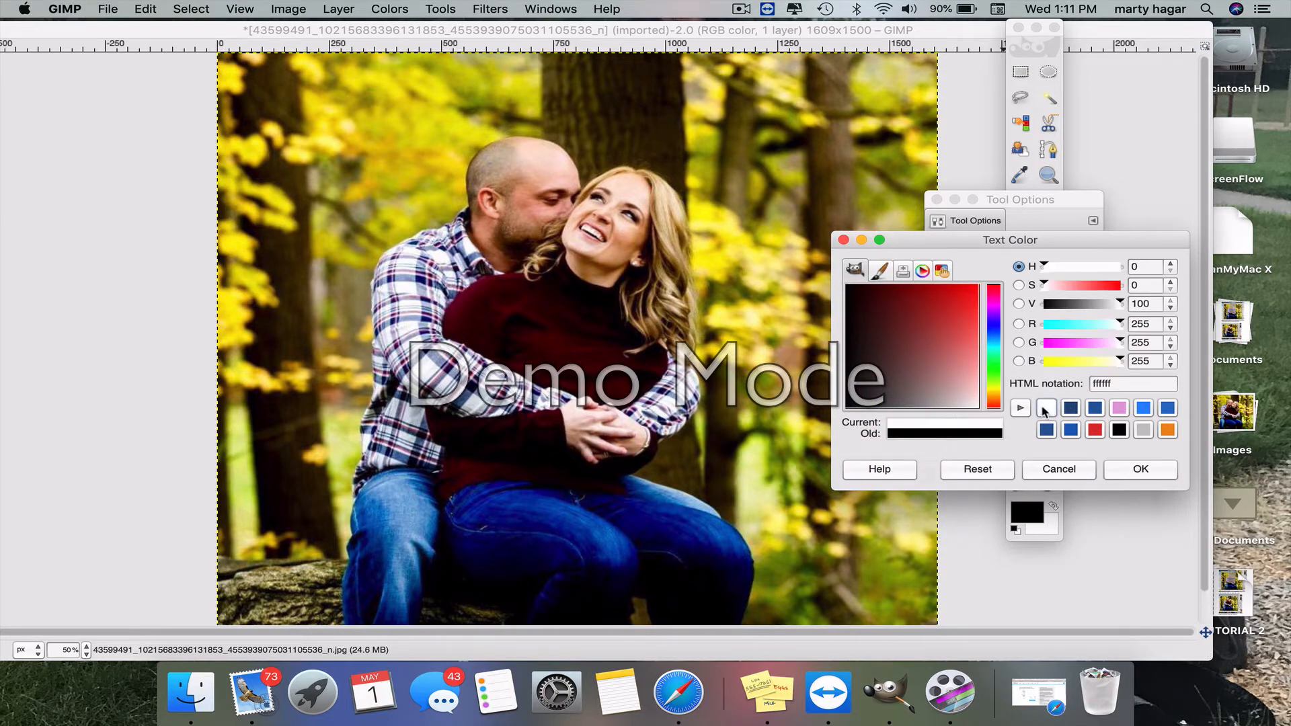
left_click(1132, 472)
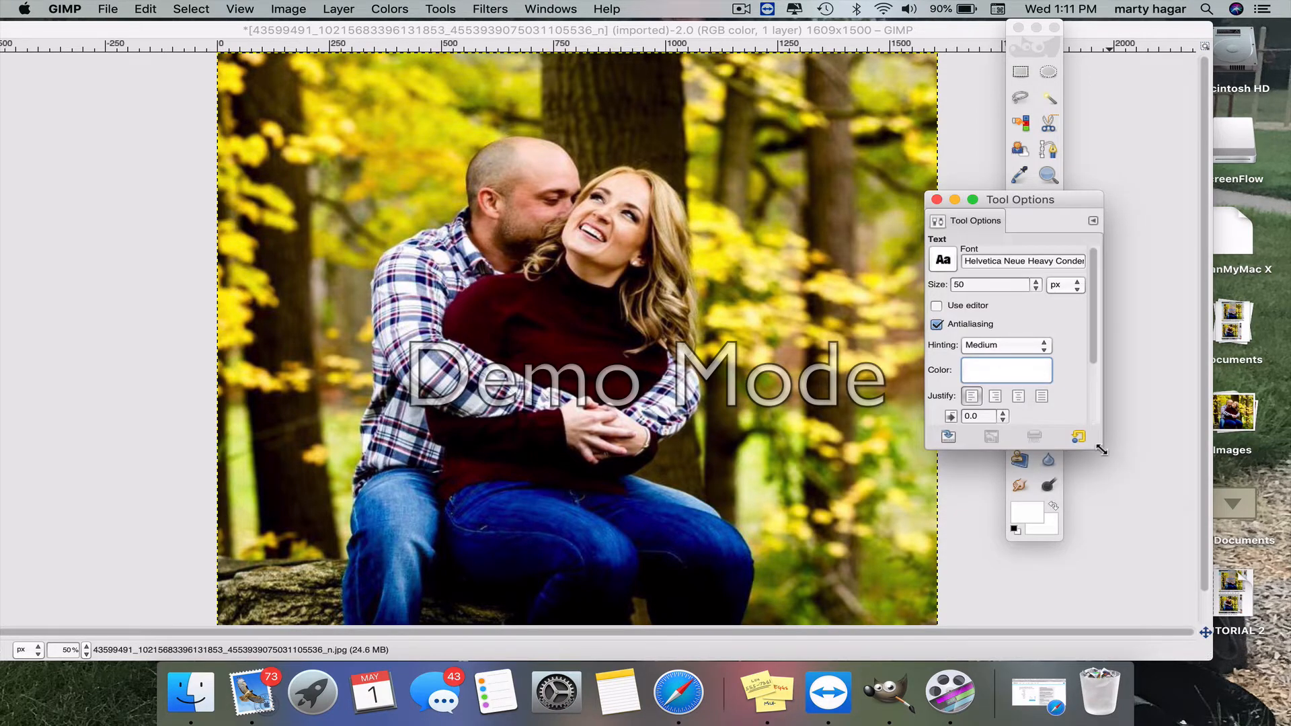
left_click(1019, 397)
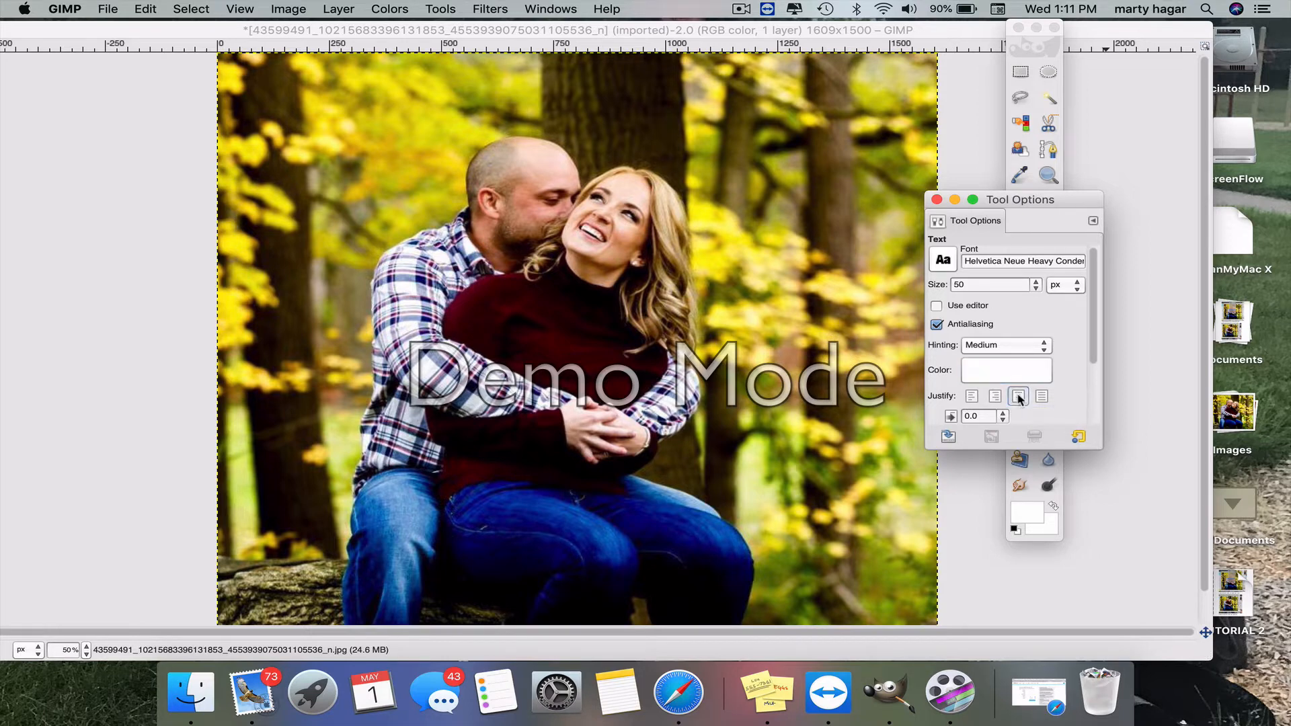
Step: Draw a text box about 1416 × 230 px across the photo's upper edge and enter the couple's first names joined by "&"
left_click(271, 68)
left_click_drag(271, 68, 905, 161)
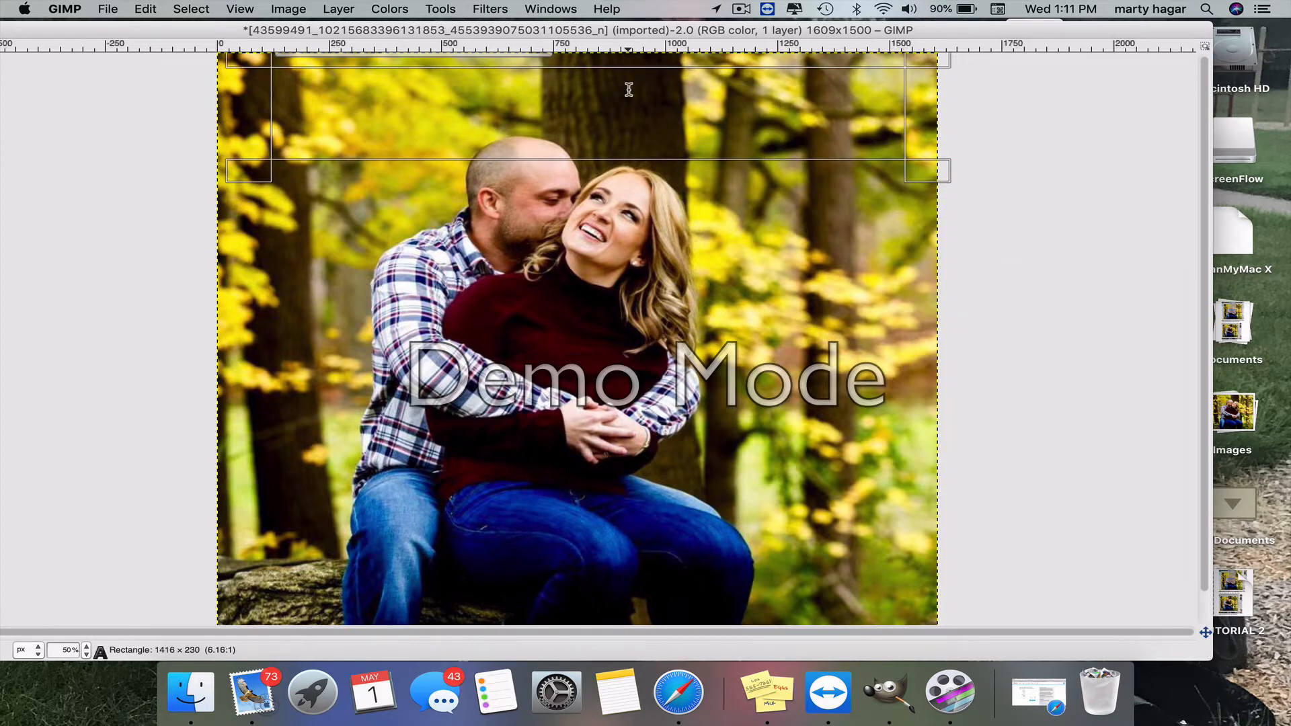
type("Tric")
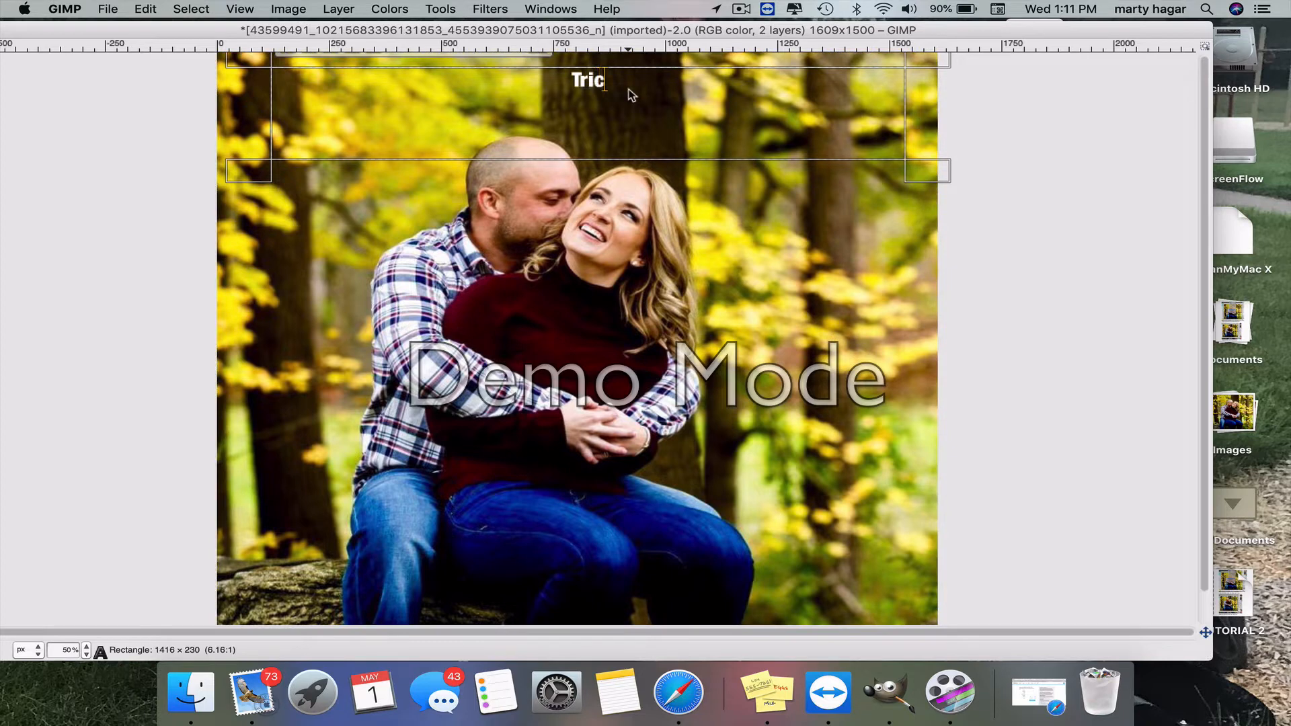
type("ia & Leo")
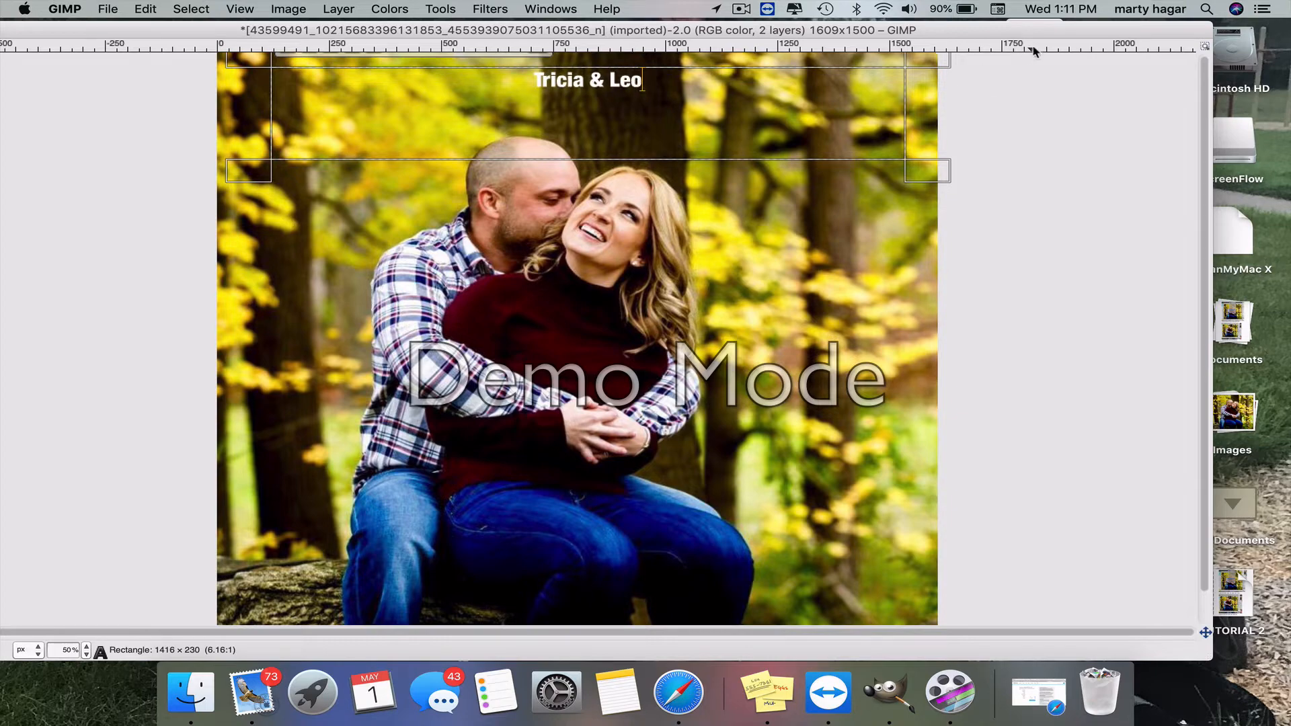
Step: Move the image window aside, open the Text tool's options and change the names caption's font to Hoefler Text Bold Italic
left_click_drag(1031, 29, 1012, 65)
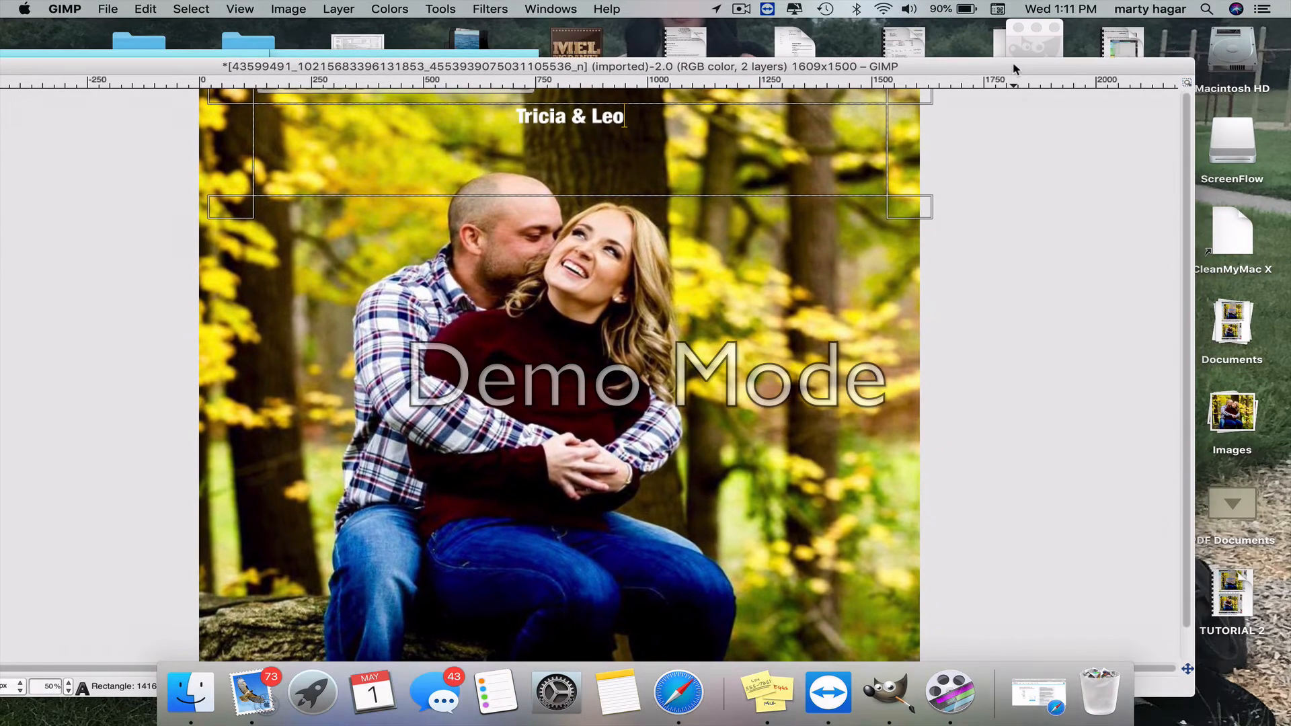
left_click(1048, 37)
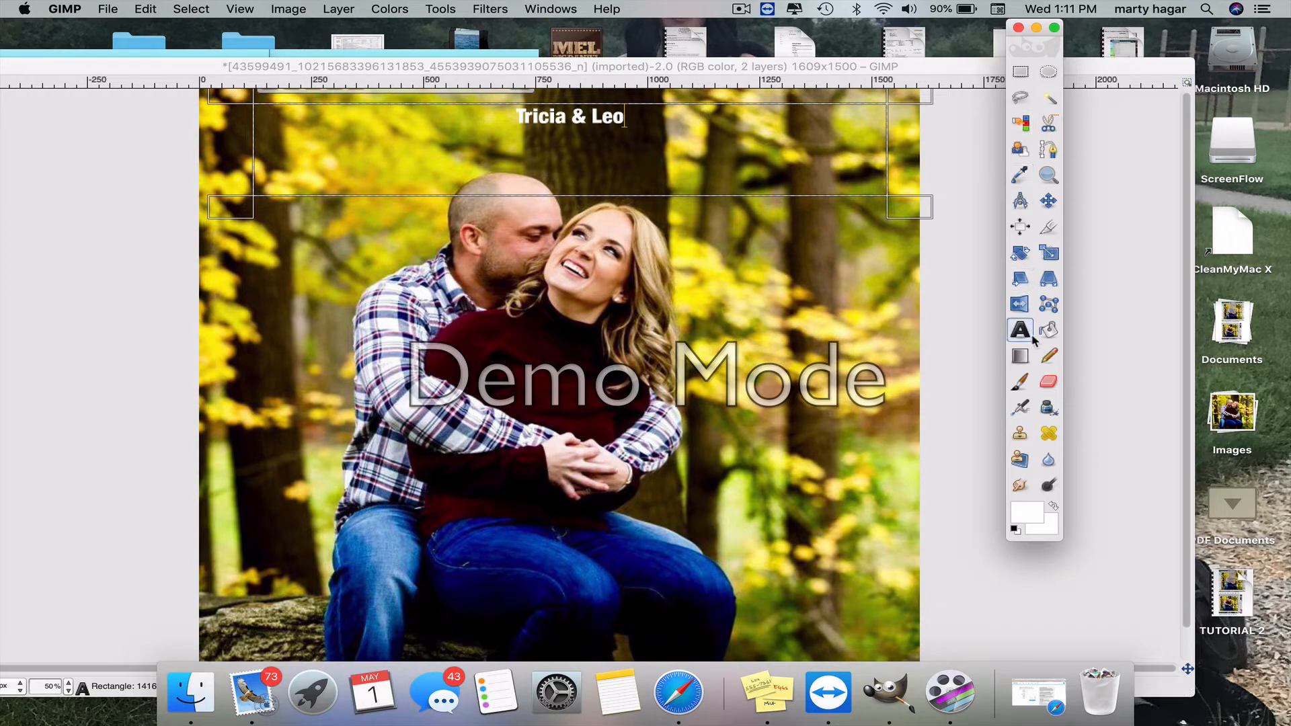
double_click(1026, 329)
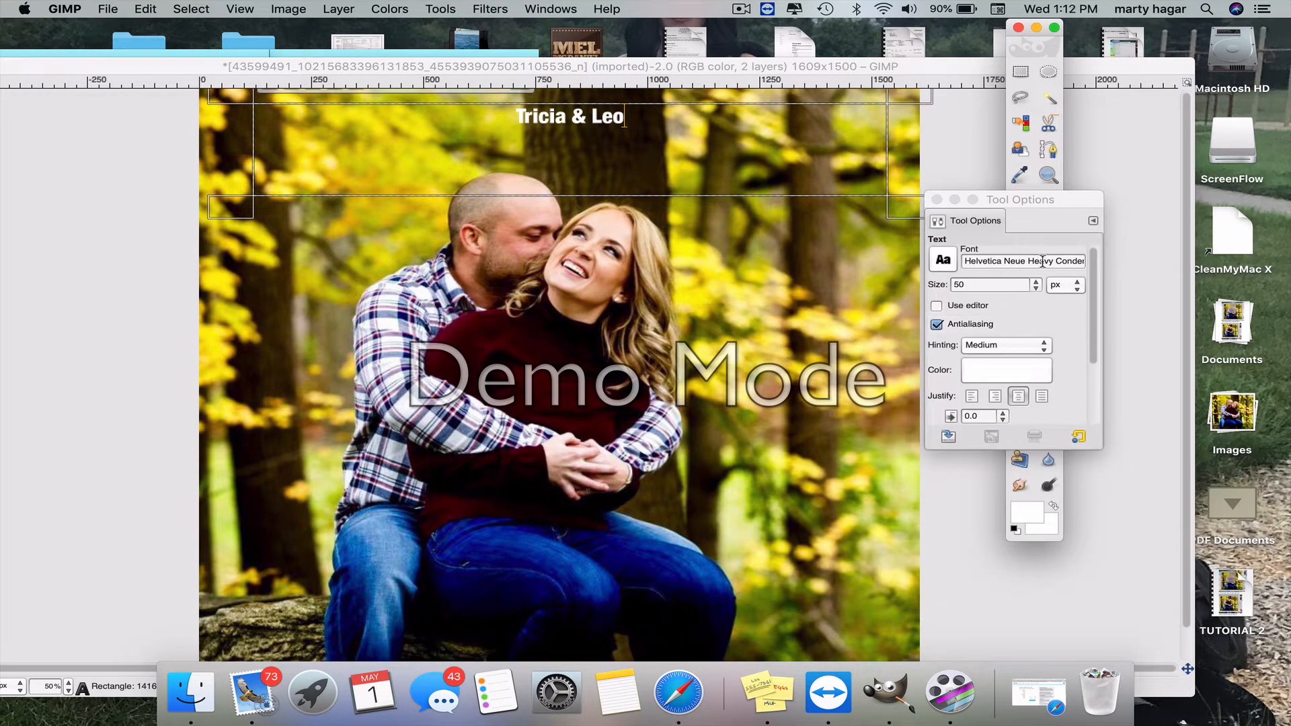
left_click(942, 262)
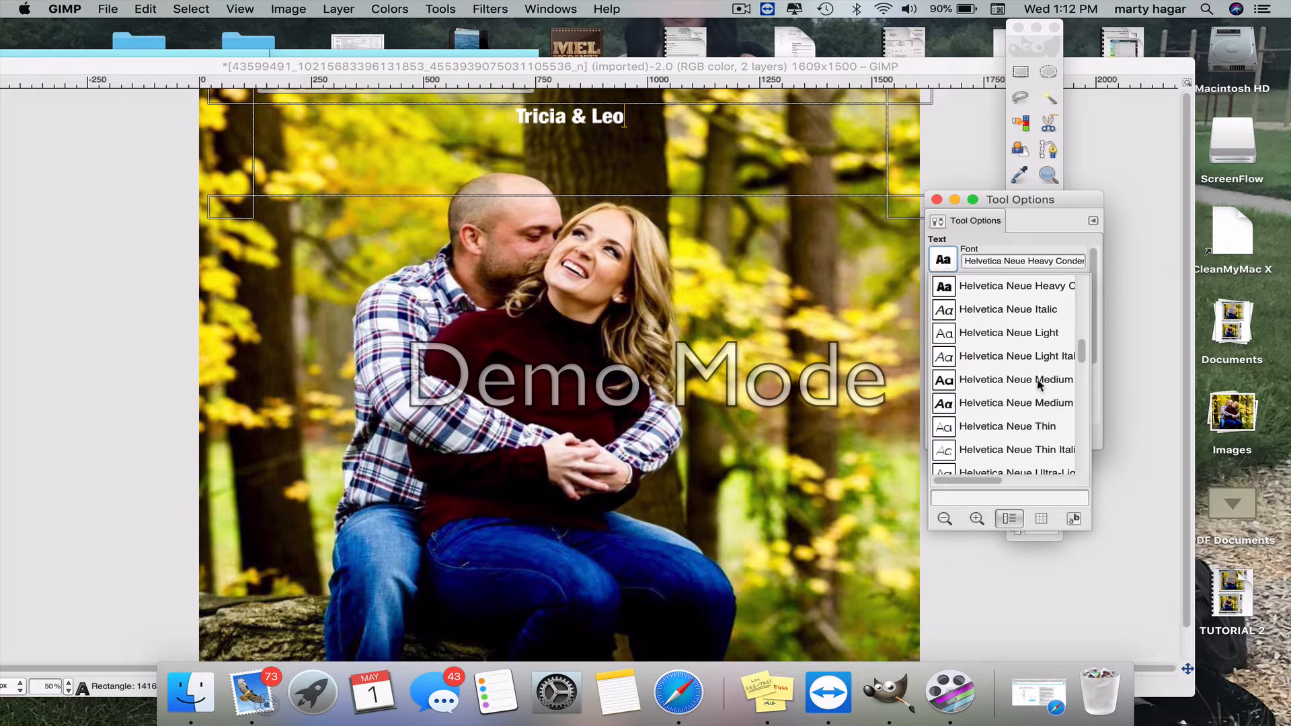
left_click_drag(1081, 355, 1081, 365)
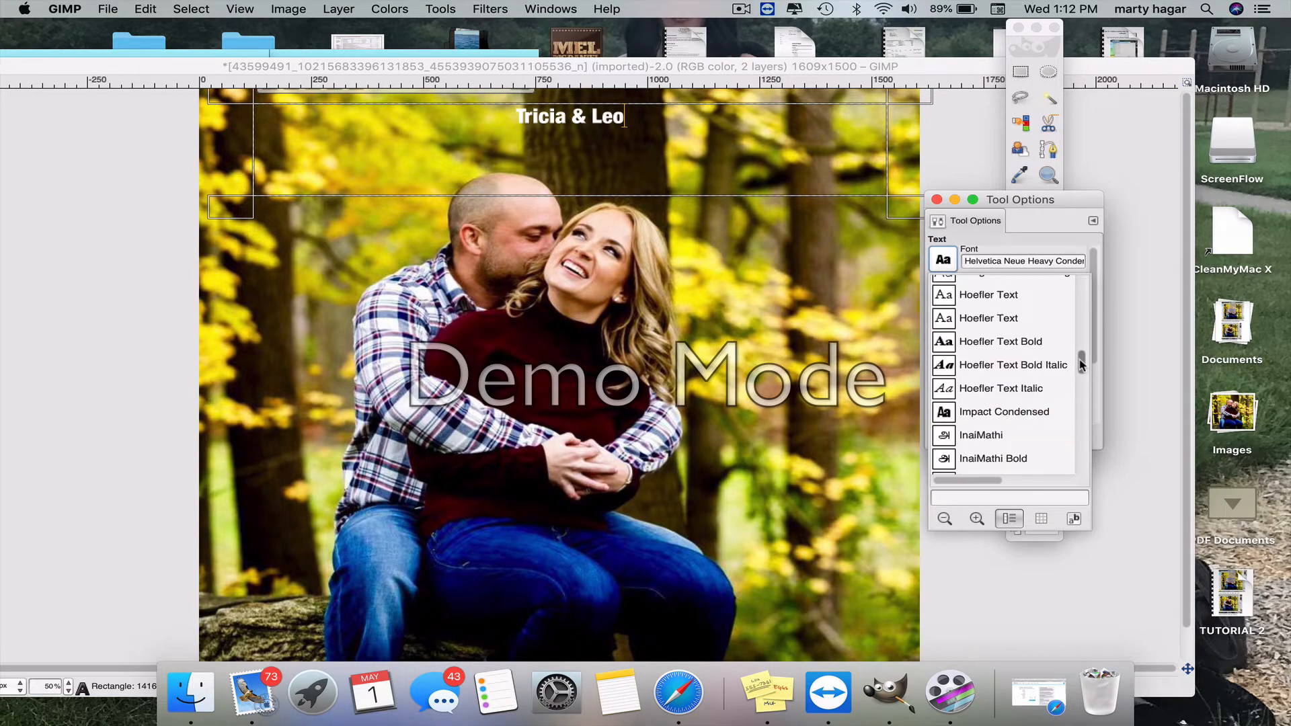
left_click(1039, 365)
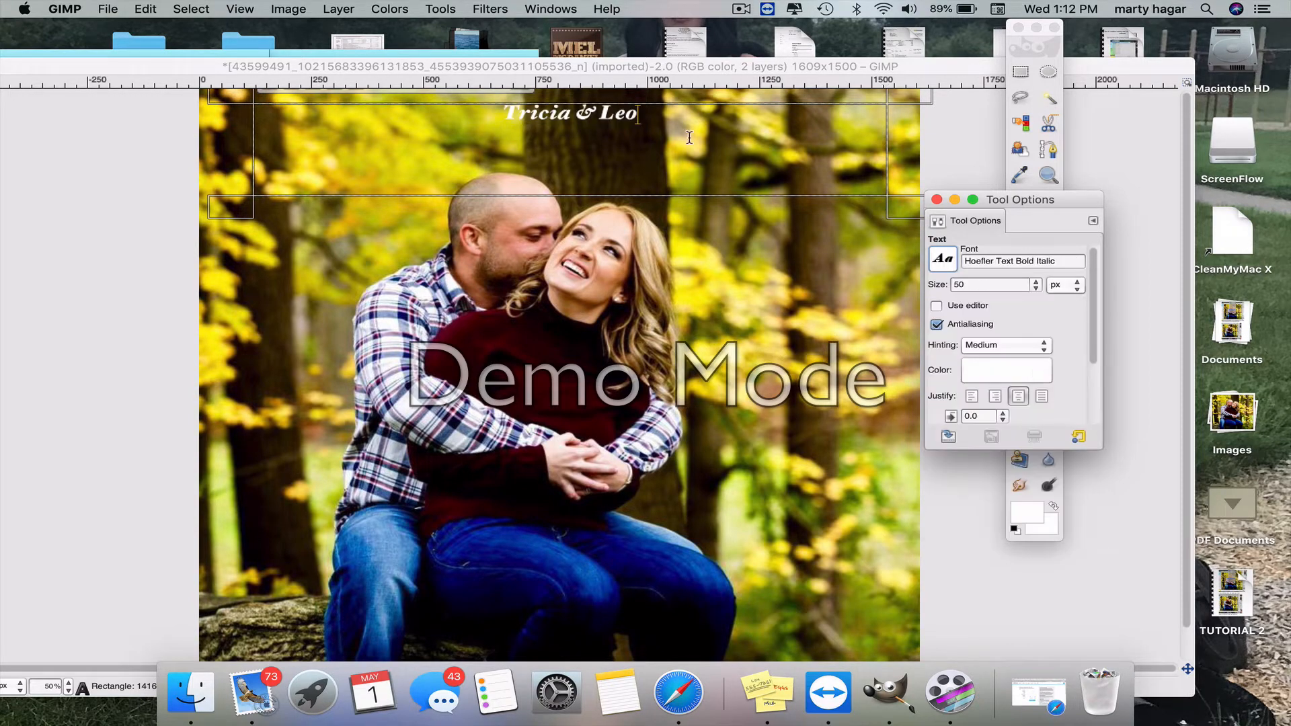
Step: Select the whole names caption and set its font size to 156 px
left_click_drag(639, 115, 446, 118)
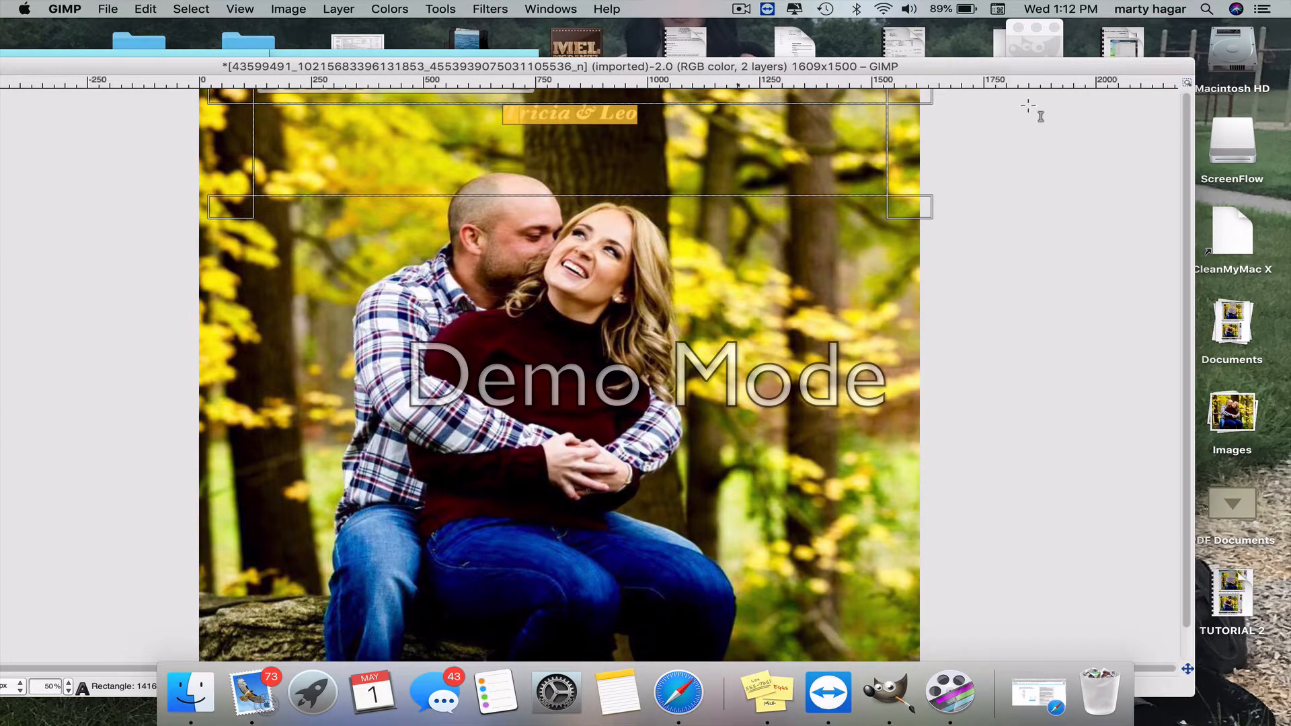
left_click(1056, 39)
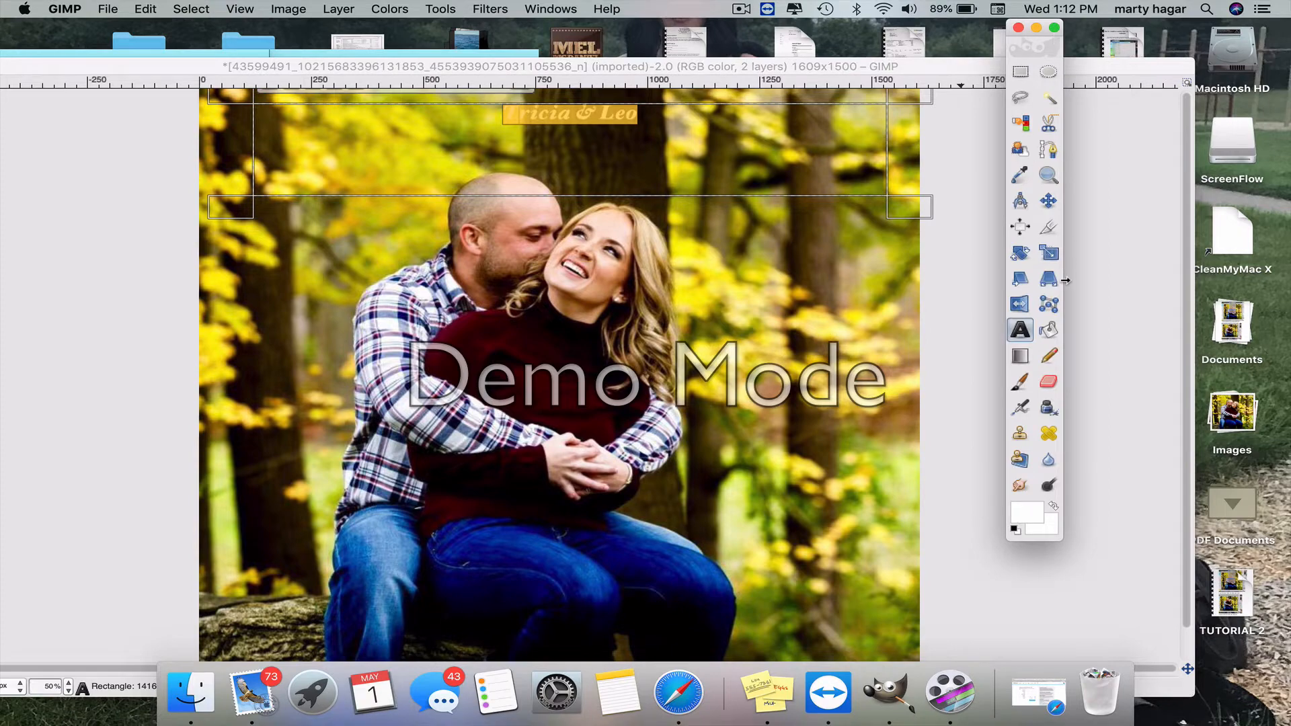
double_click(1029, 331)
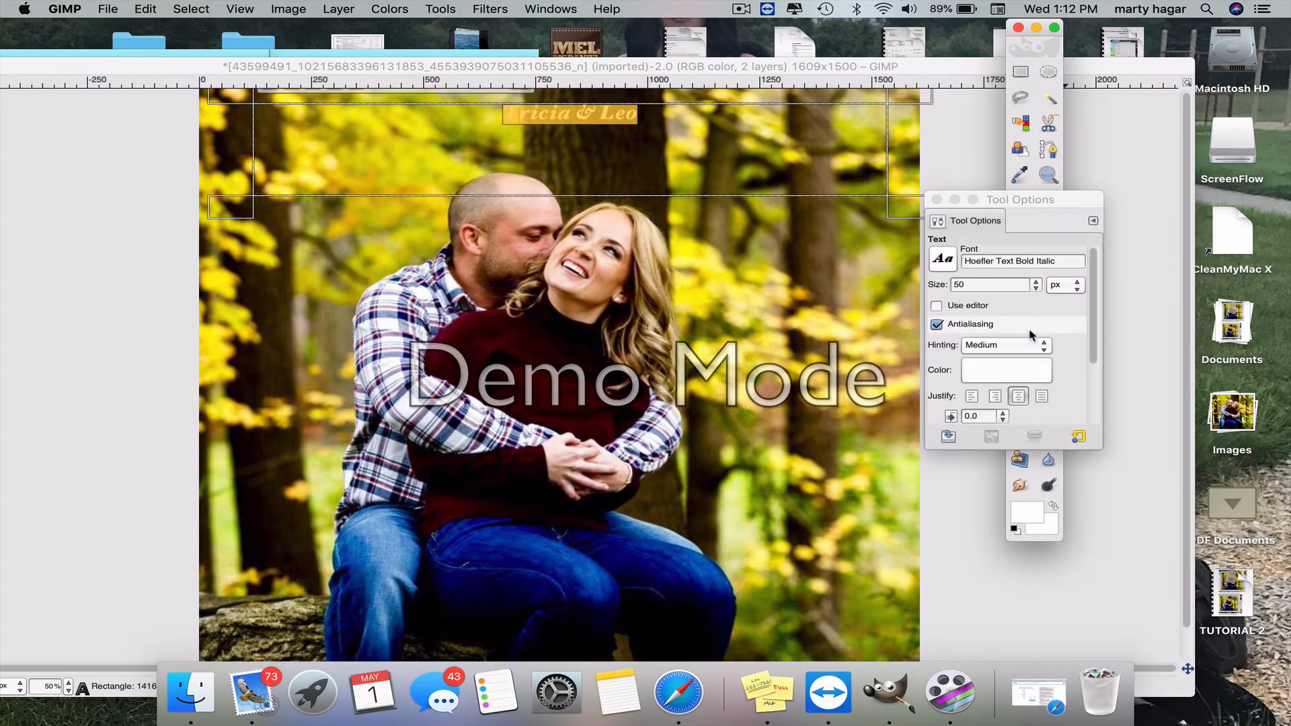
left_click(1036, 282)
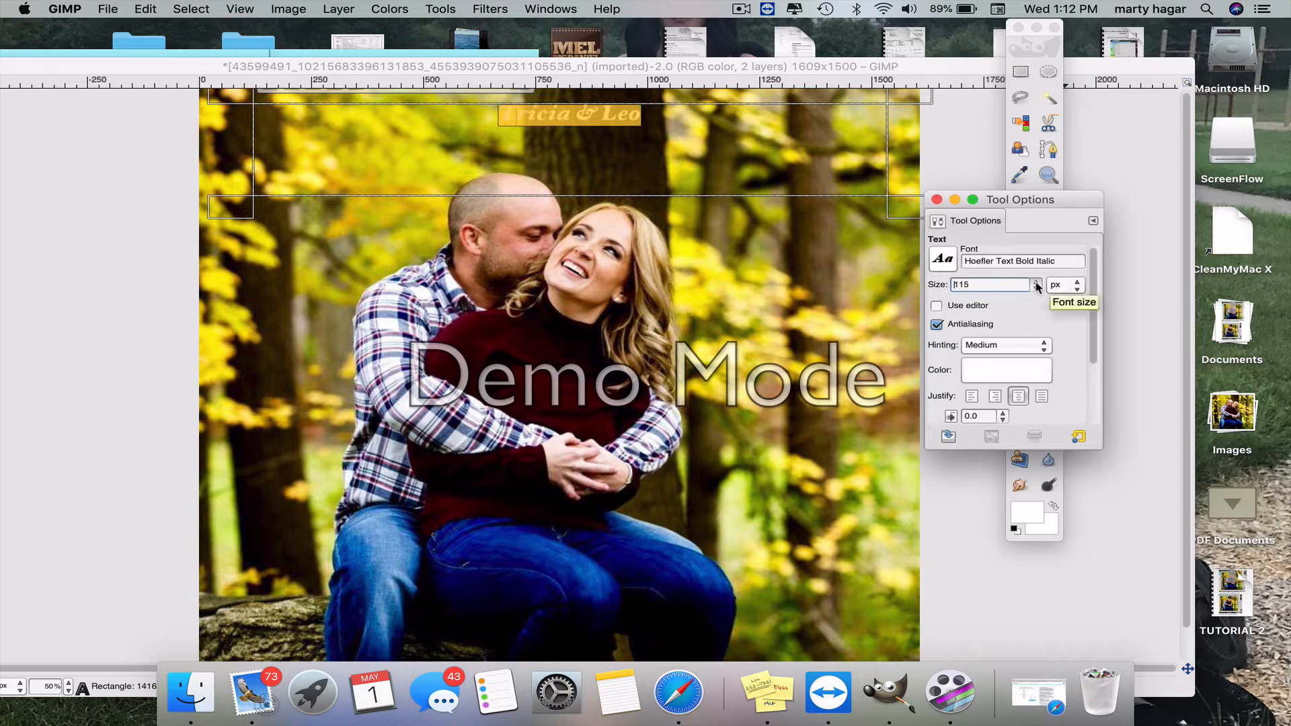
left_click(1036, 282)
left_click(1037, 281)
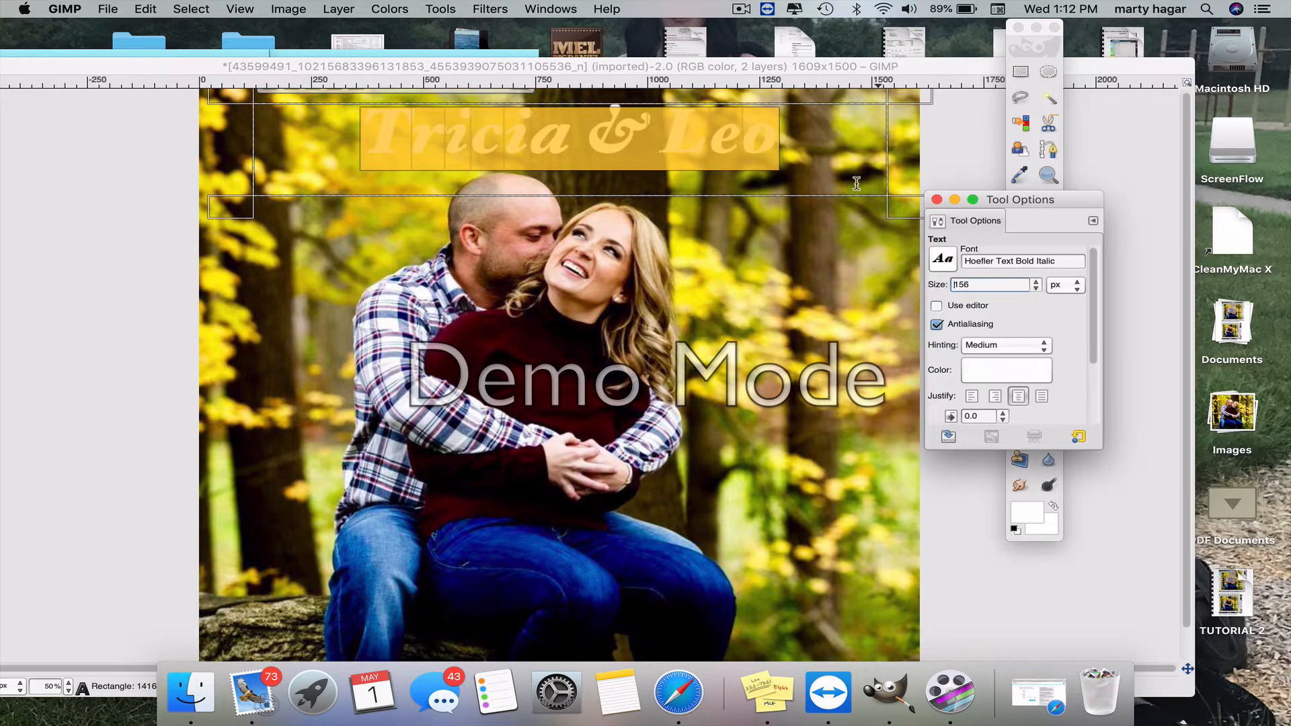
left_click(834, 168)
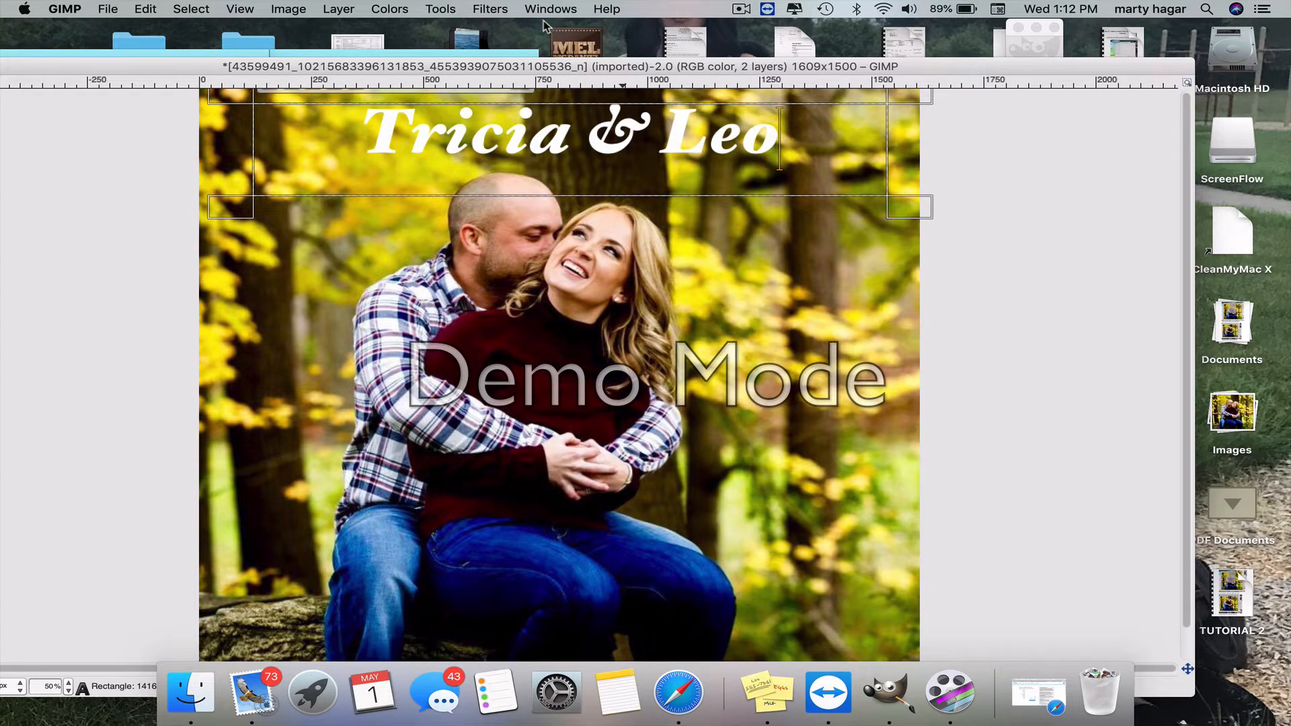
Step: Apply a black Drop Shadow to the names caption with offsets 4 and 4, blur radius 15 and opacity 60
left_click(501, 10)
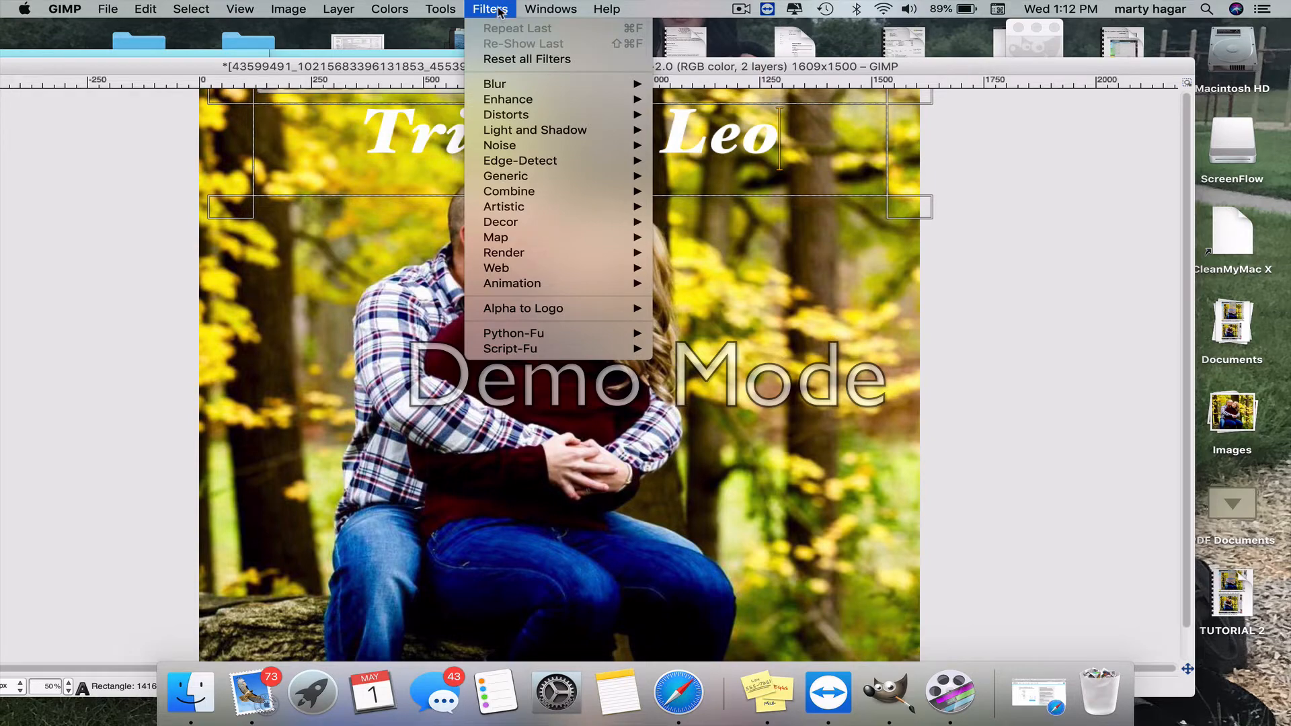
mouse_move(582, 129)
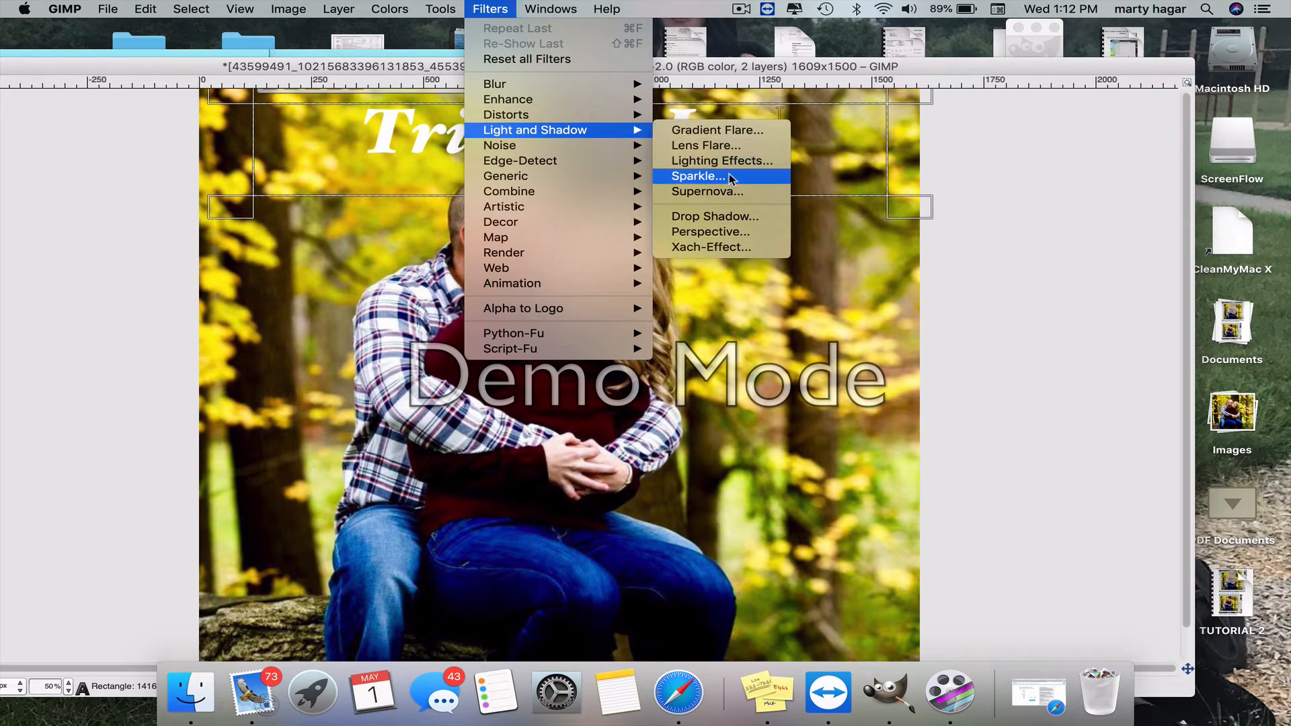
left_click(731, 217)
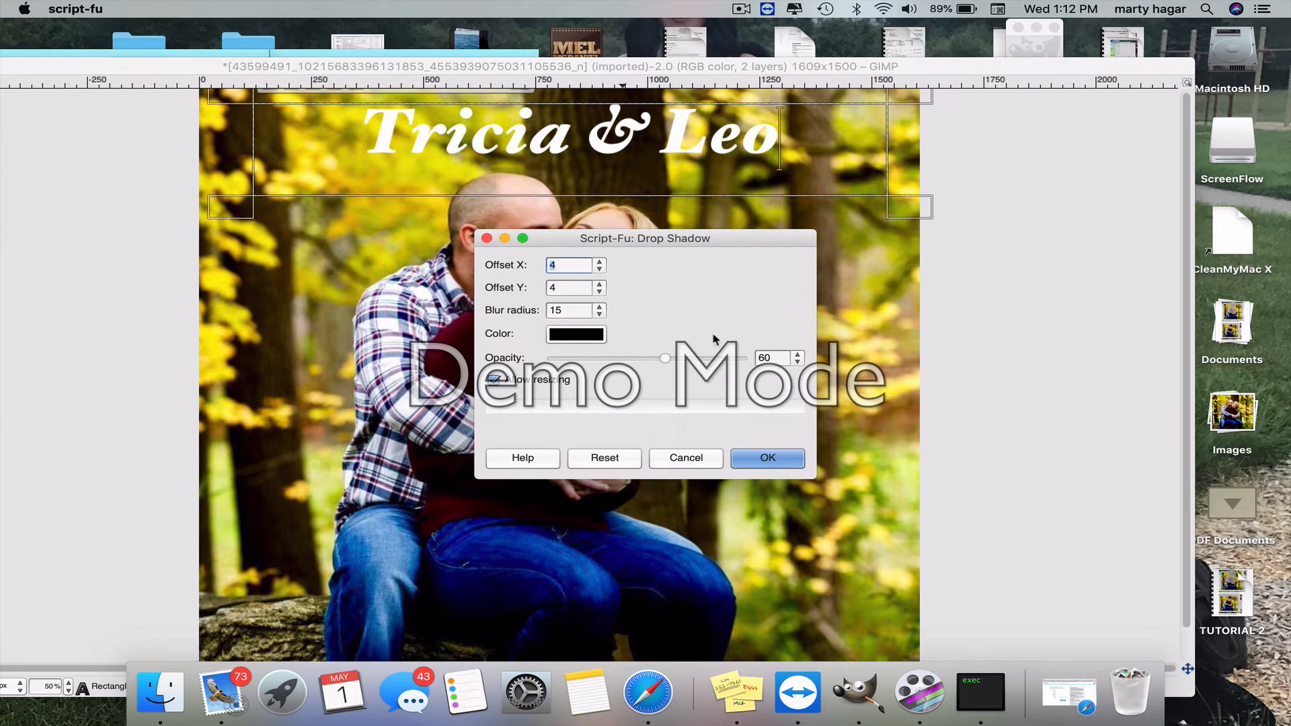
left_click(759, 460)
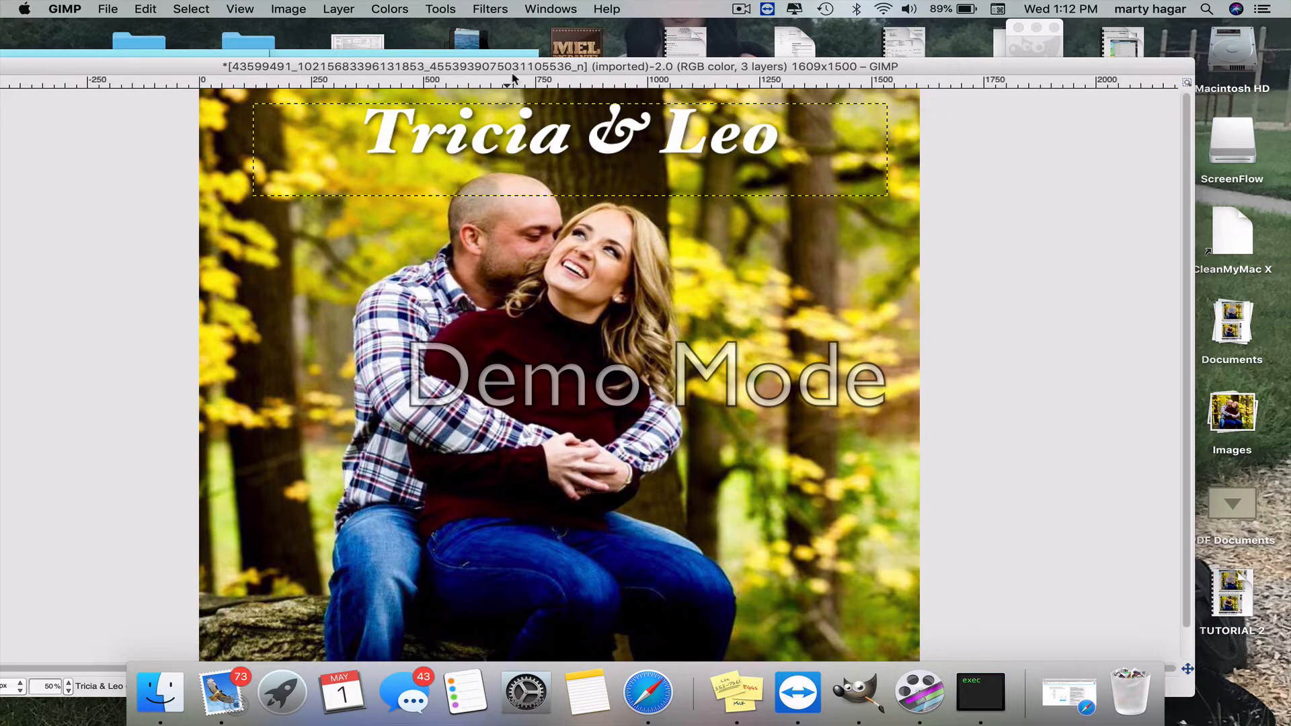
Step: Repeat the Drop Shadow filter three more times on the names caption
left_click(491, 9)
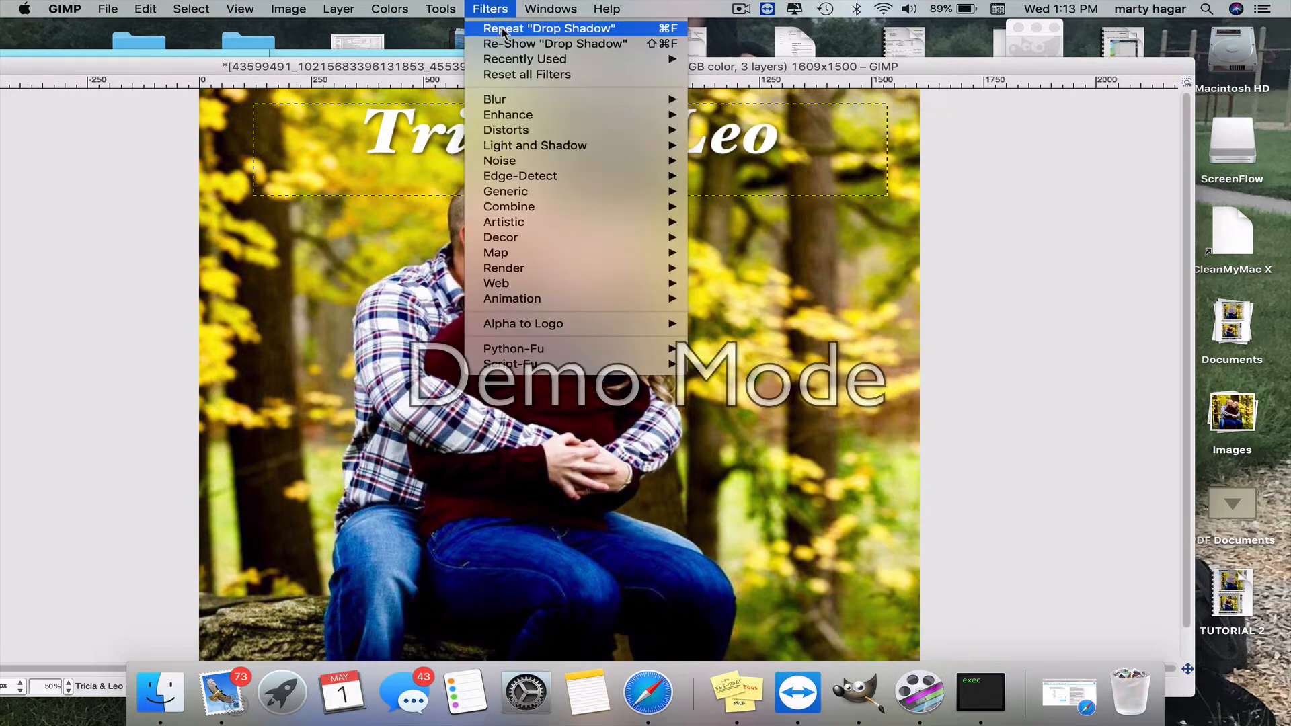
left_click(504, 29)
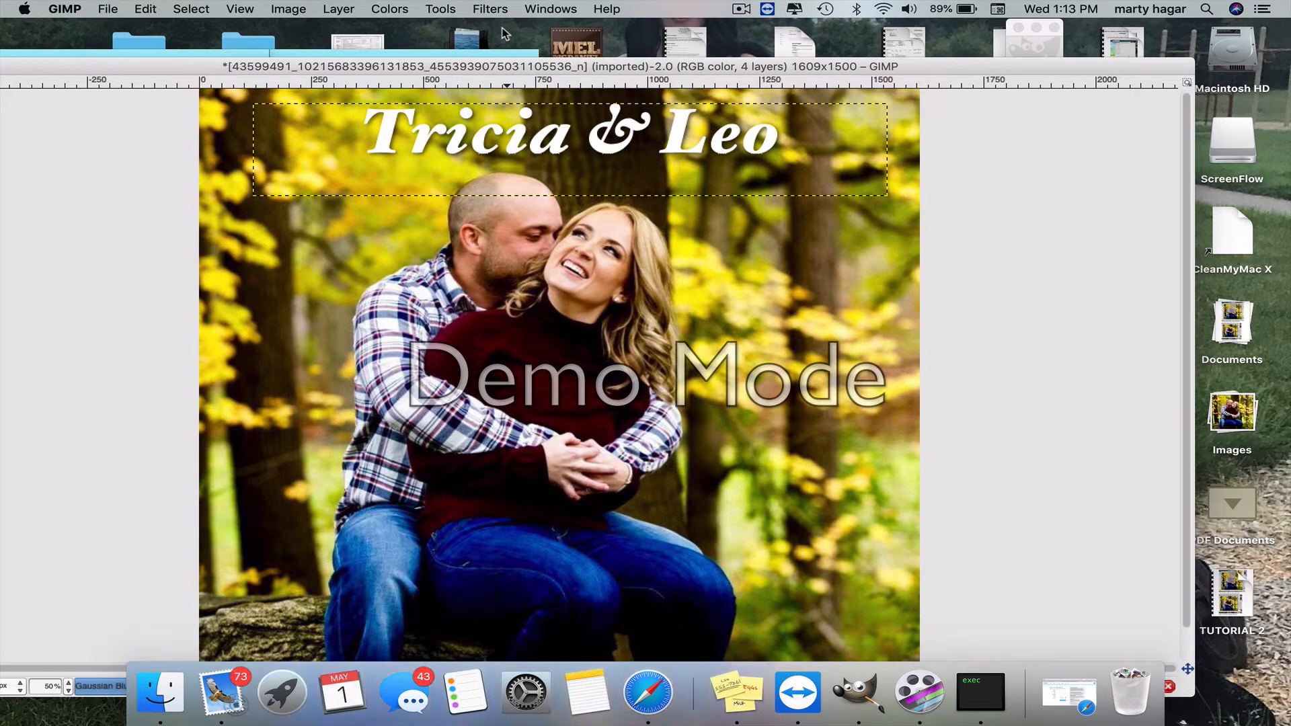
left_click(492, 9)
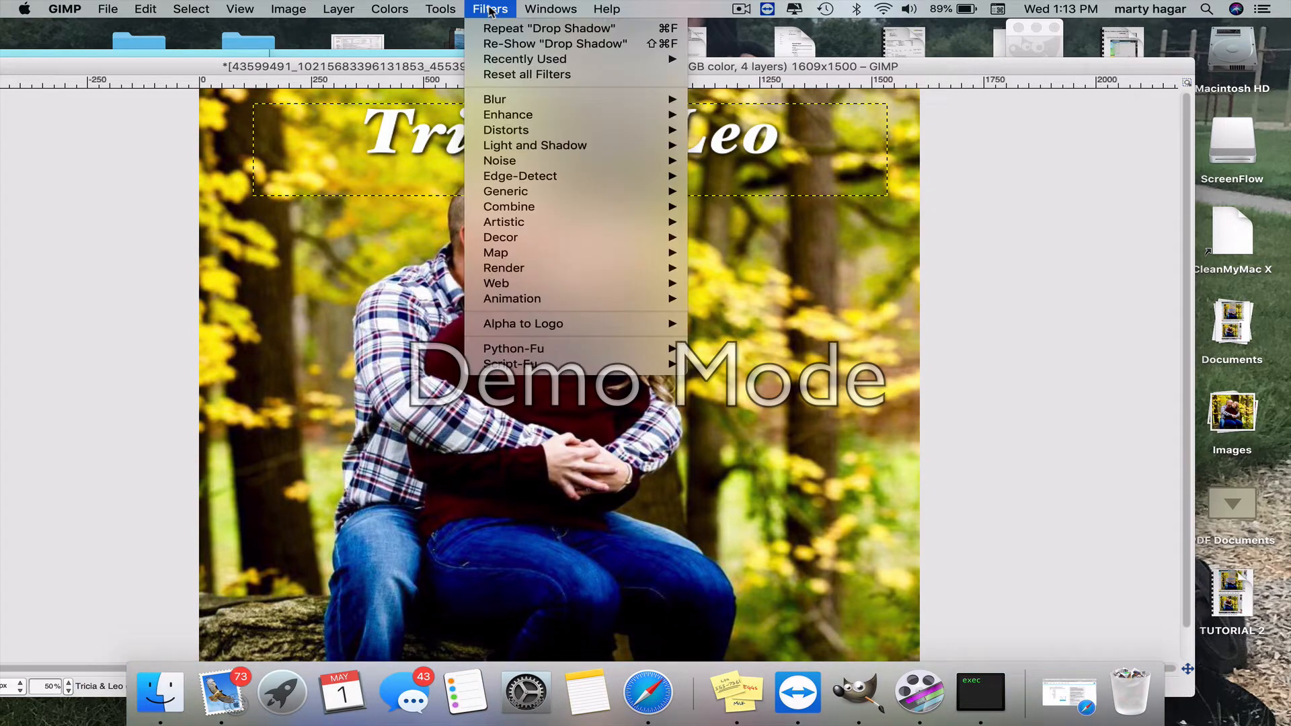
left_click(490, 34)
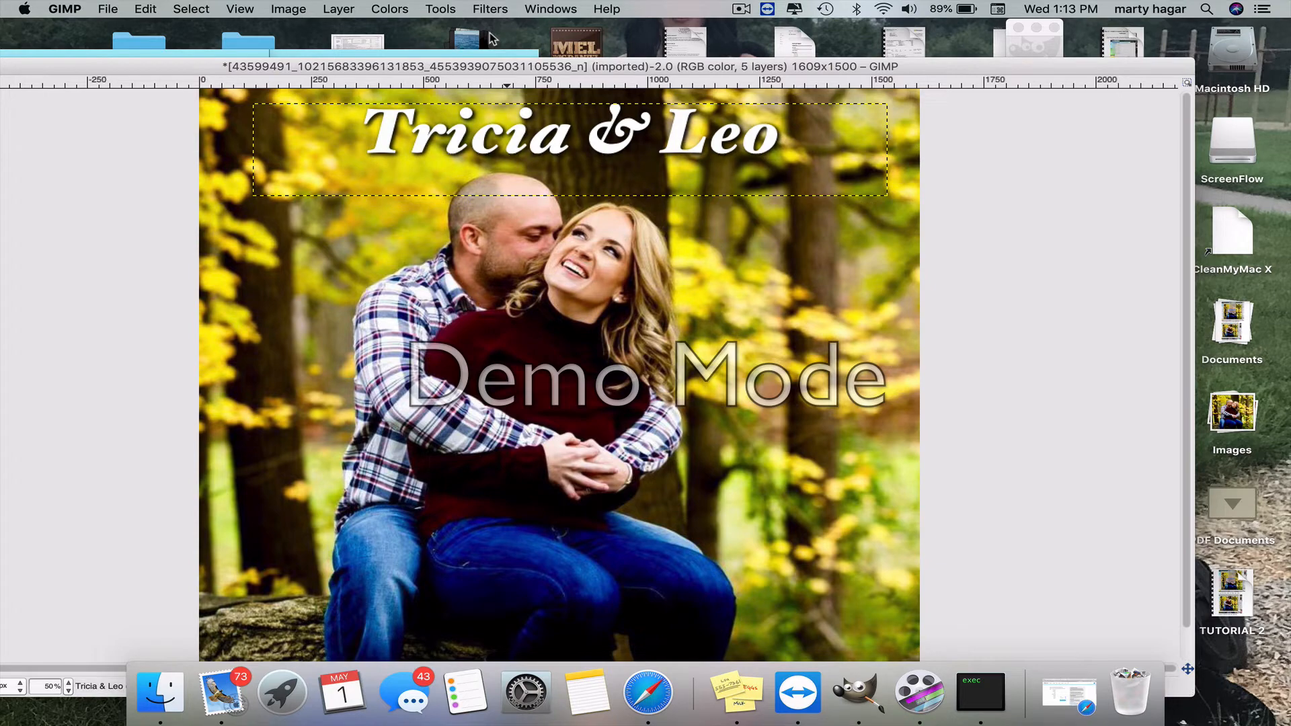
left_click(490, 8)
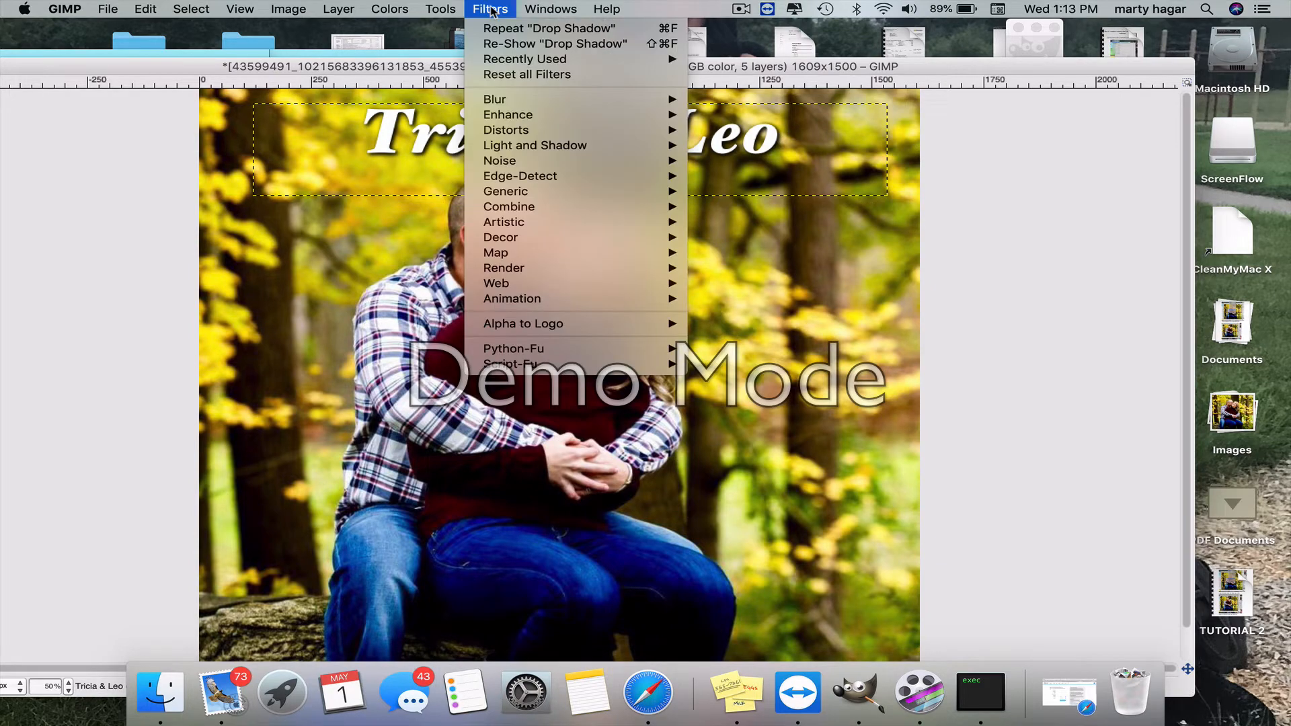
left_click(493, 29)
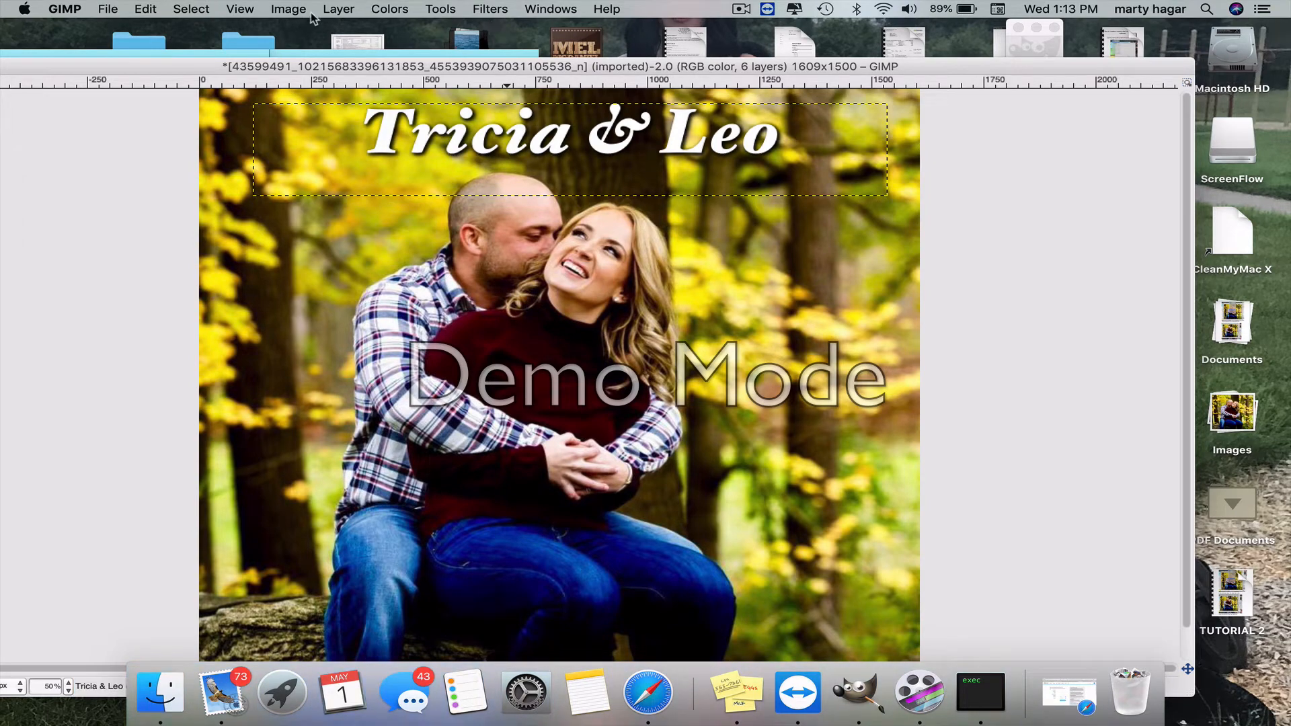
Step: Undo the three repeated Drop Shadows, keeping only the first one on the names caption
left_click(146, 9)
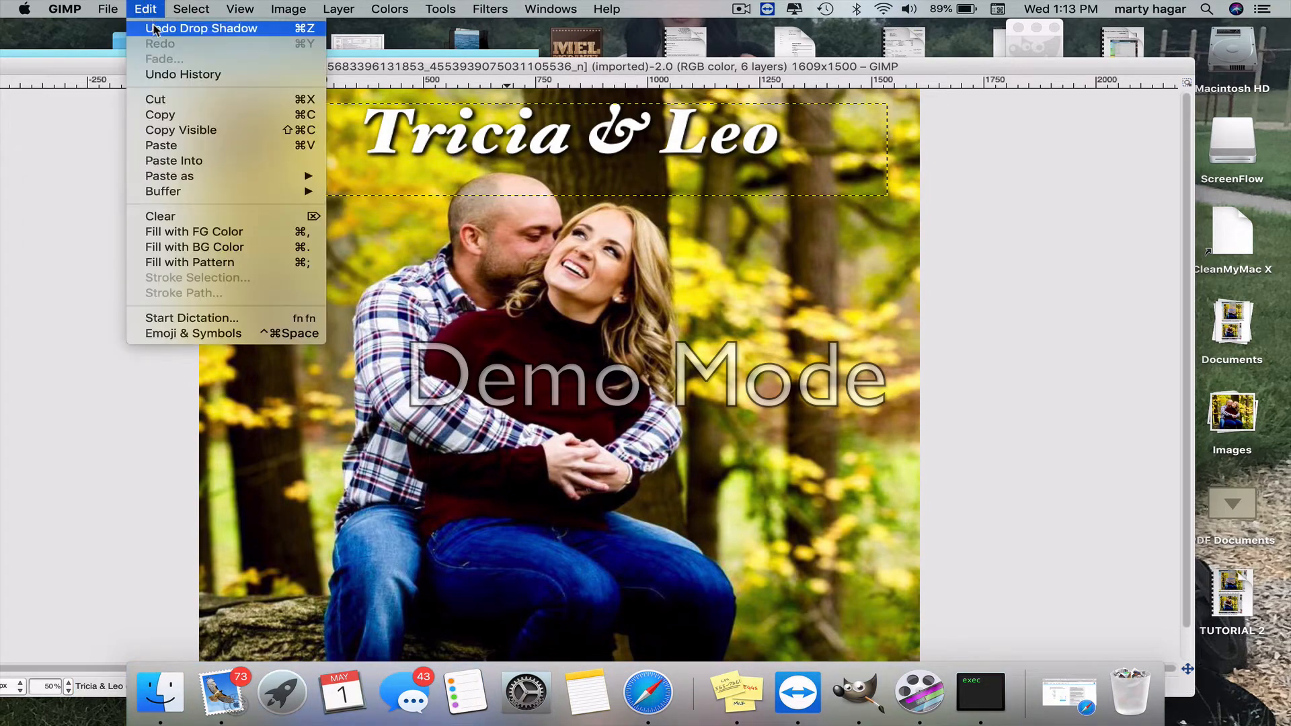
left_click(154, 29)
left_click(147, 9)
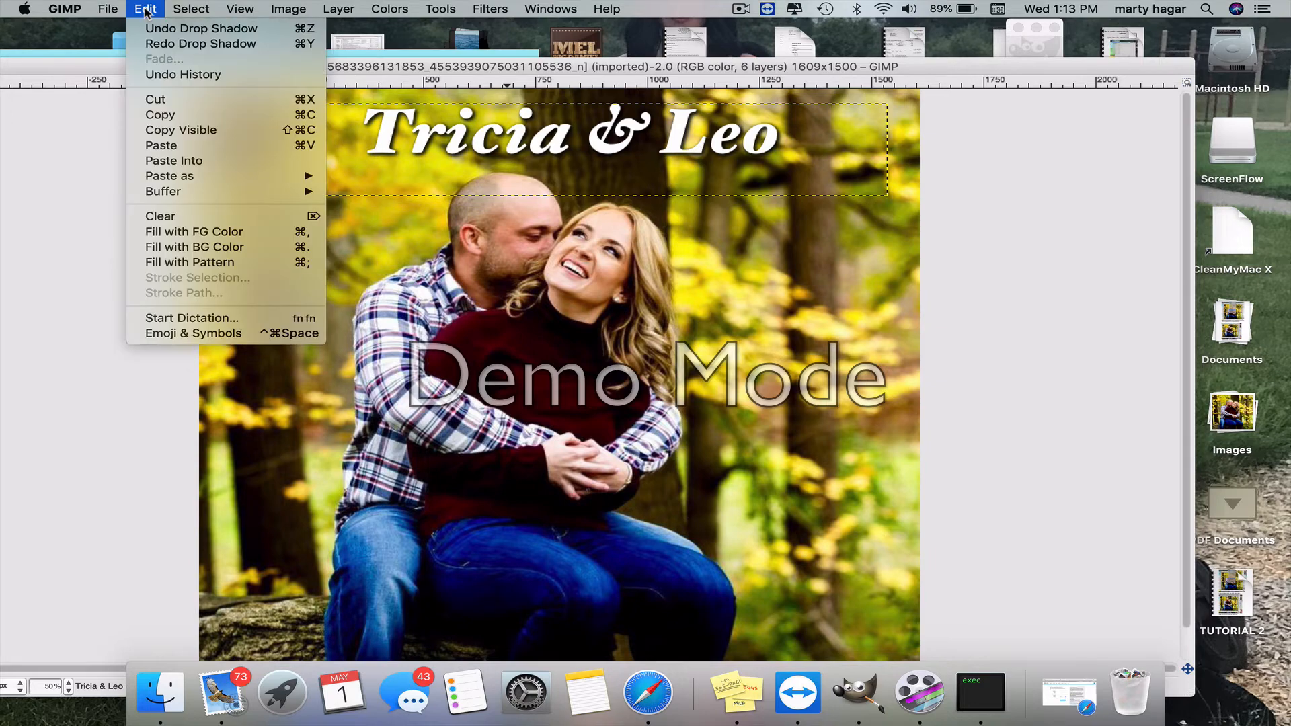
left_click(147, 31)
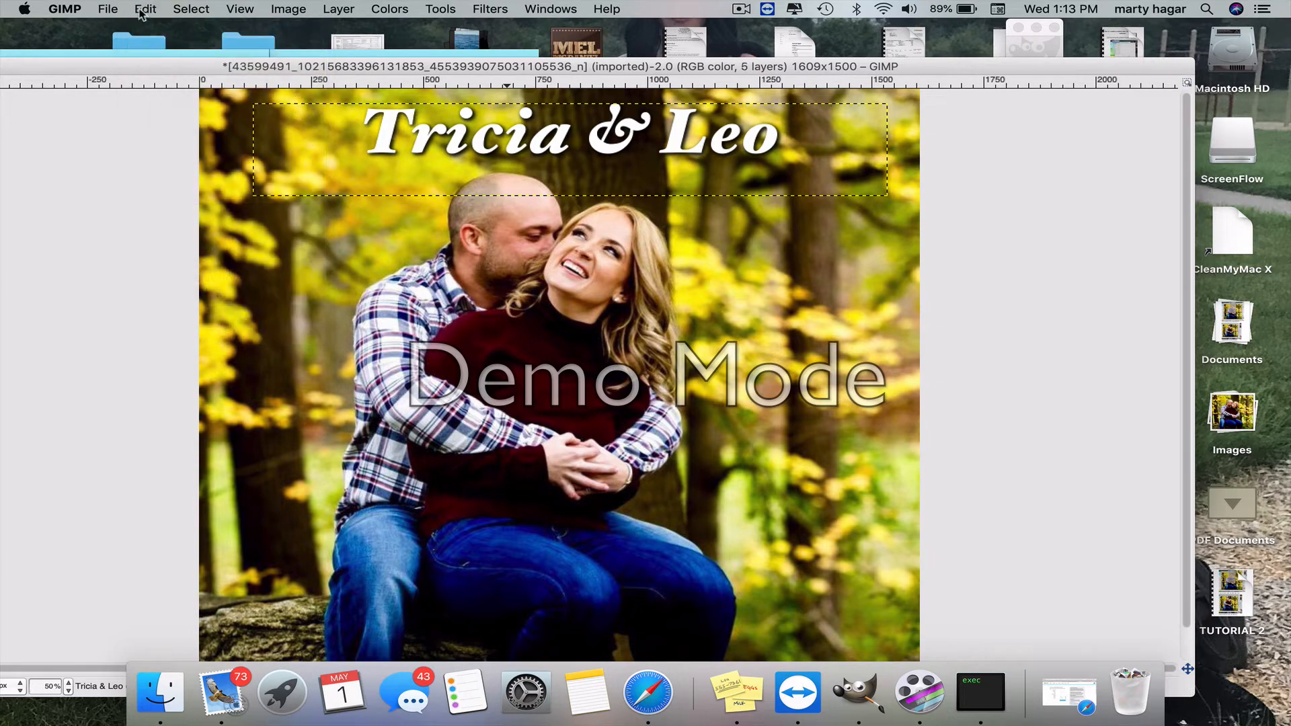
left_click(143, 10)
left_click(143, 31)
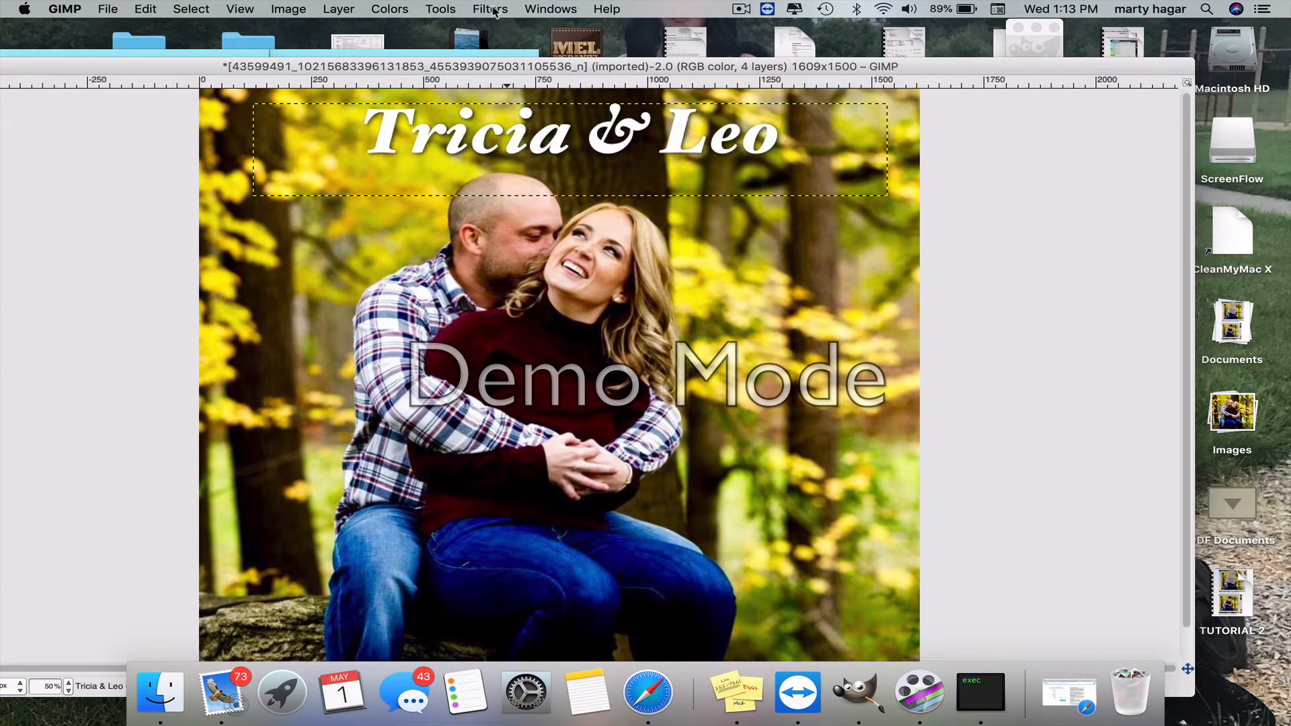
Step: Reapply the last Drop Shadow three times to darken the shadow behind the names caption
left_click(490, 9)
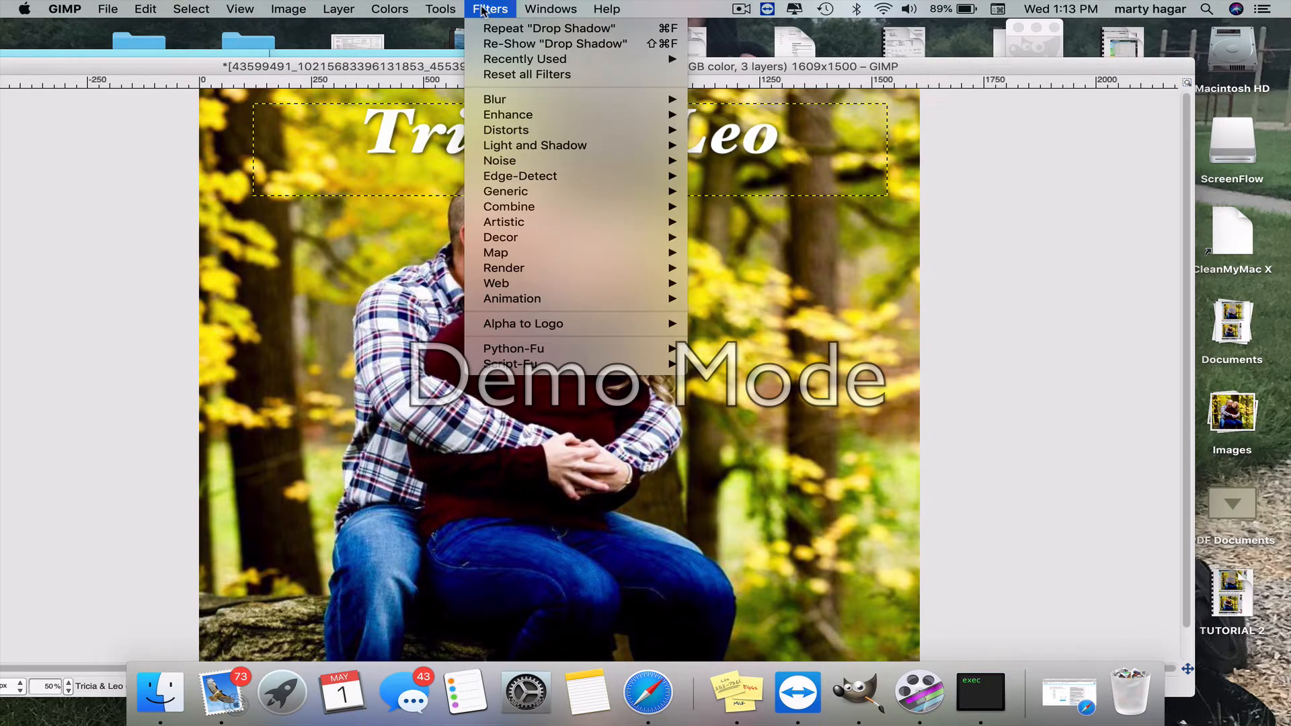
left_click(495, 26)
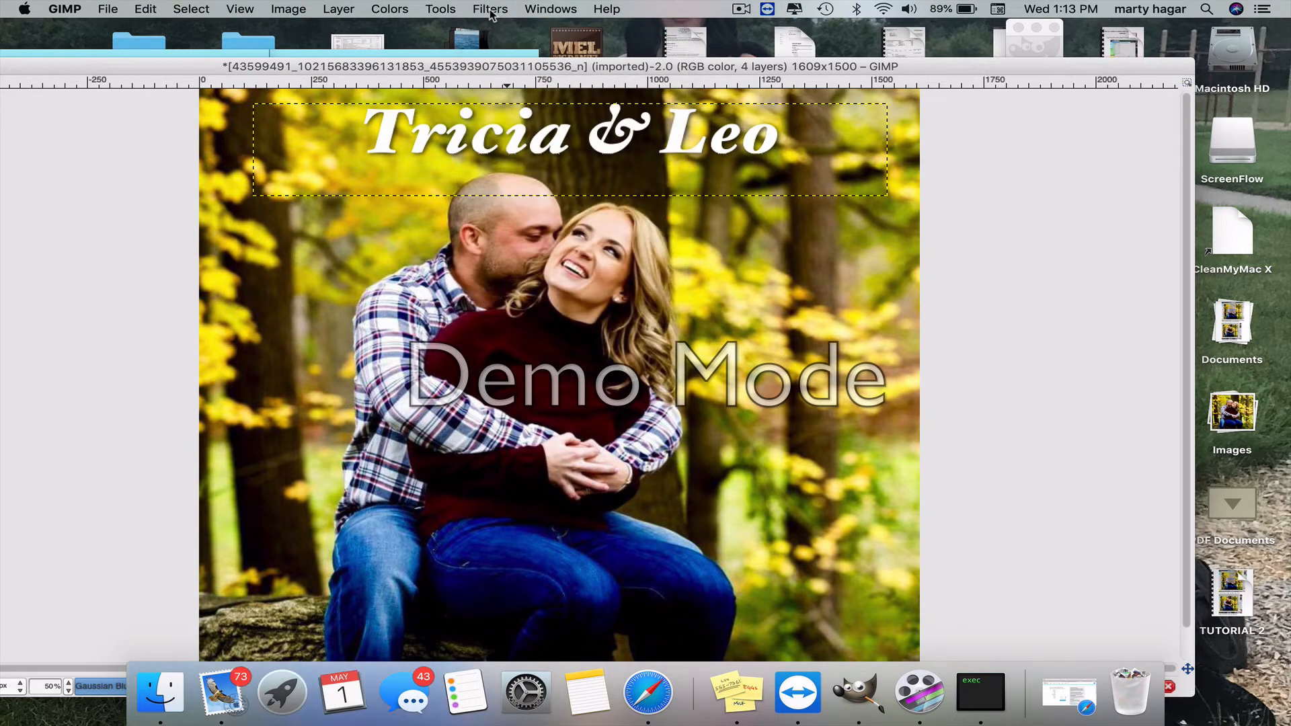
left_click(491, 9)
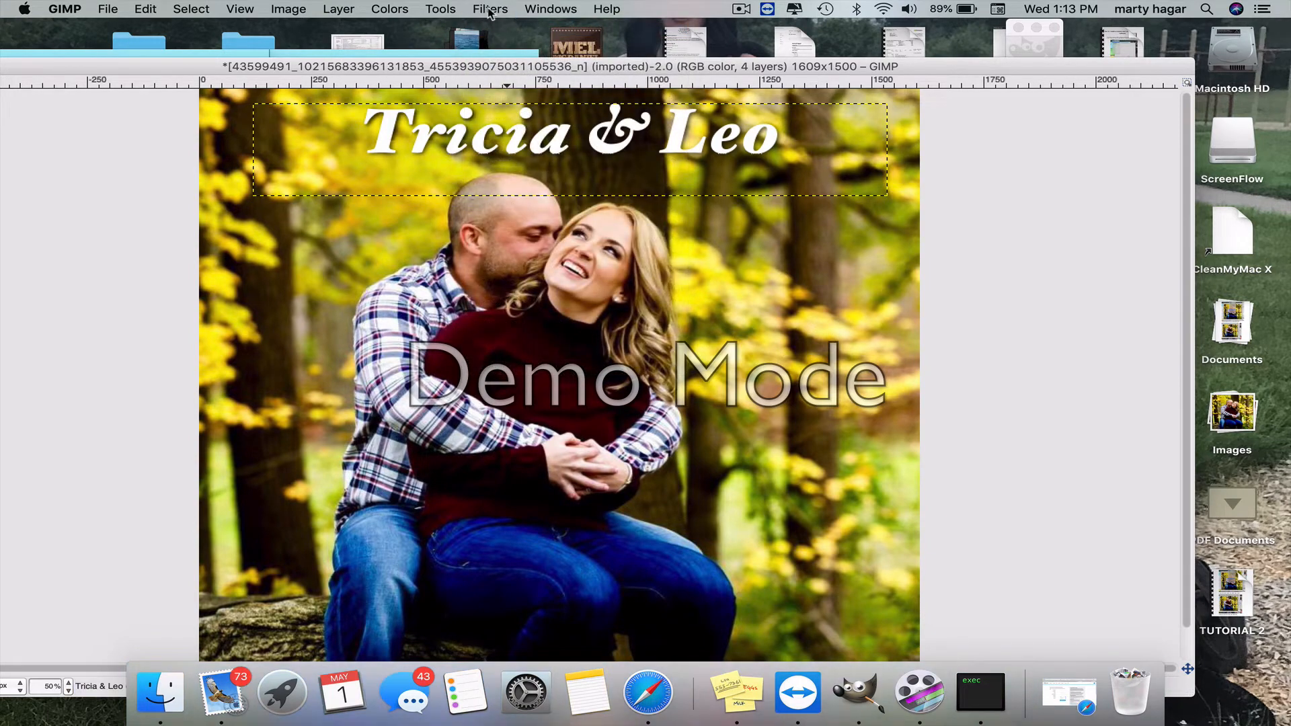
left_click(490, 9)
left_click(495, 28)
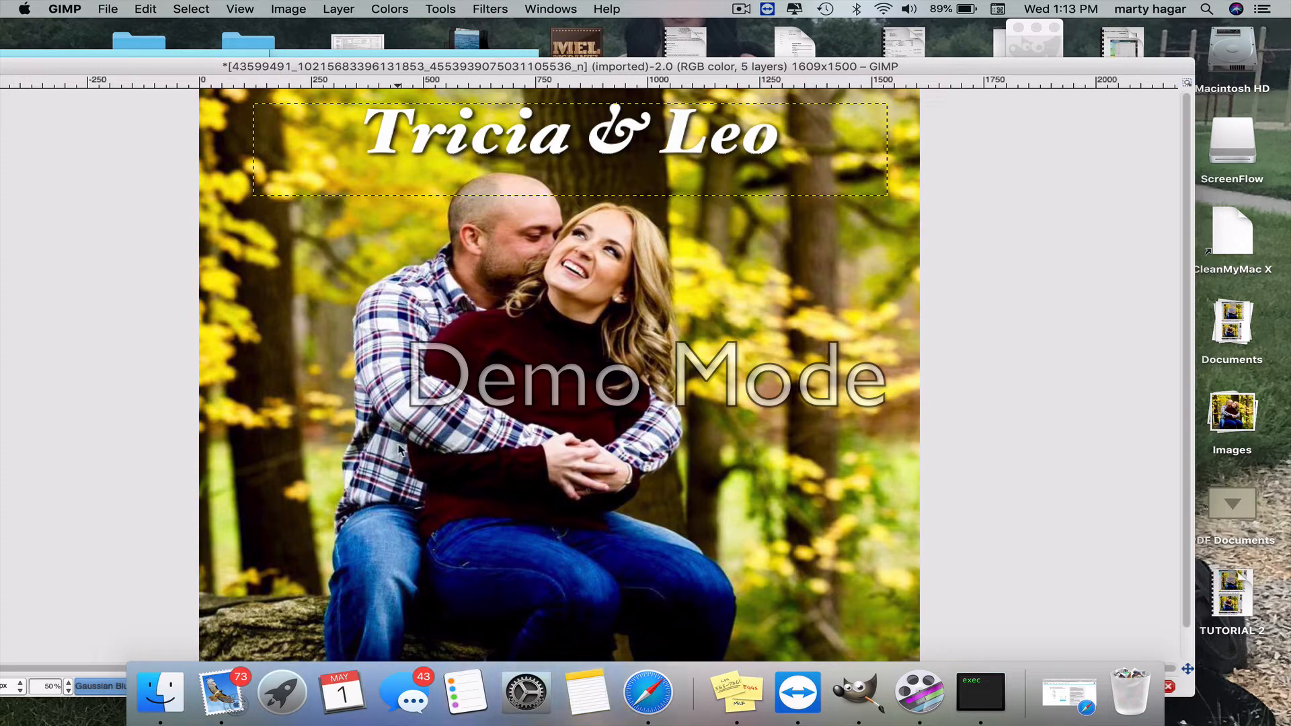
key("super+f")
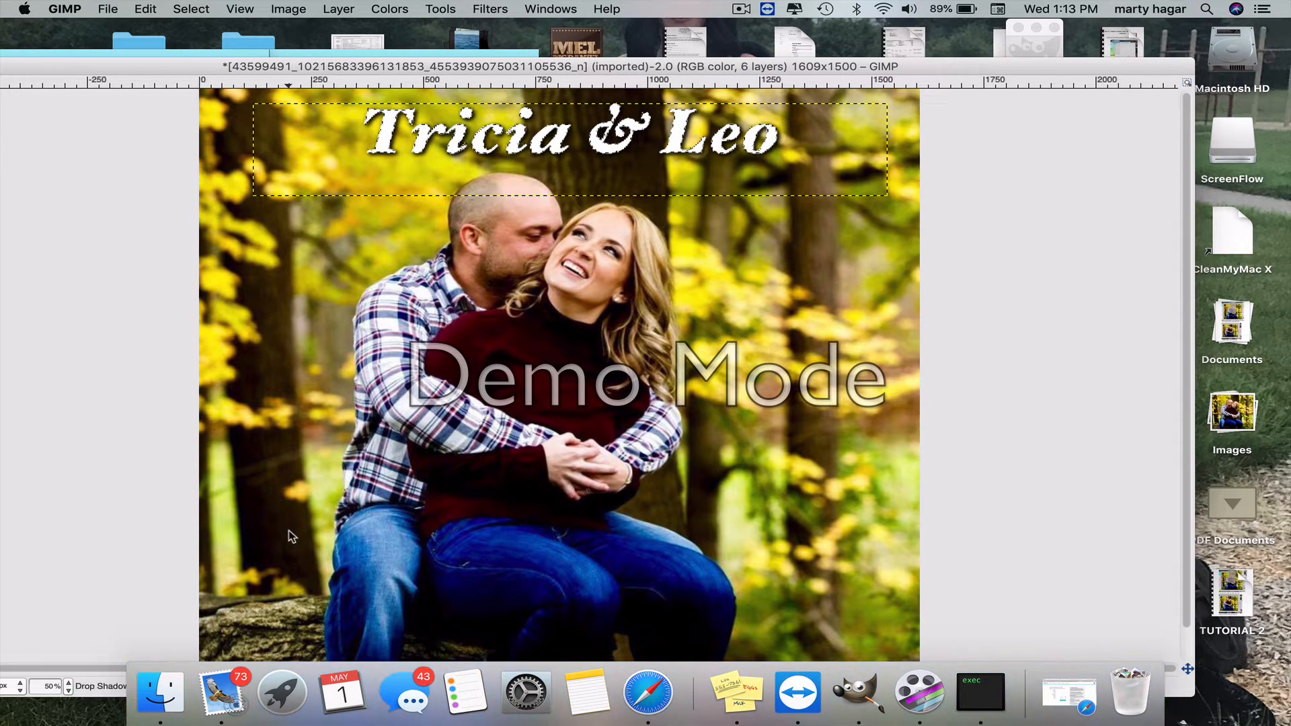
Step: Add a text box across the lower part of the photo with the caption "May 6th, 2016"
left_click_drag(288, 530, 874, 636)
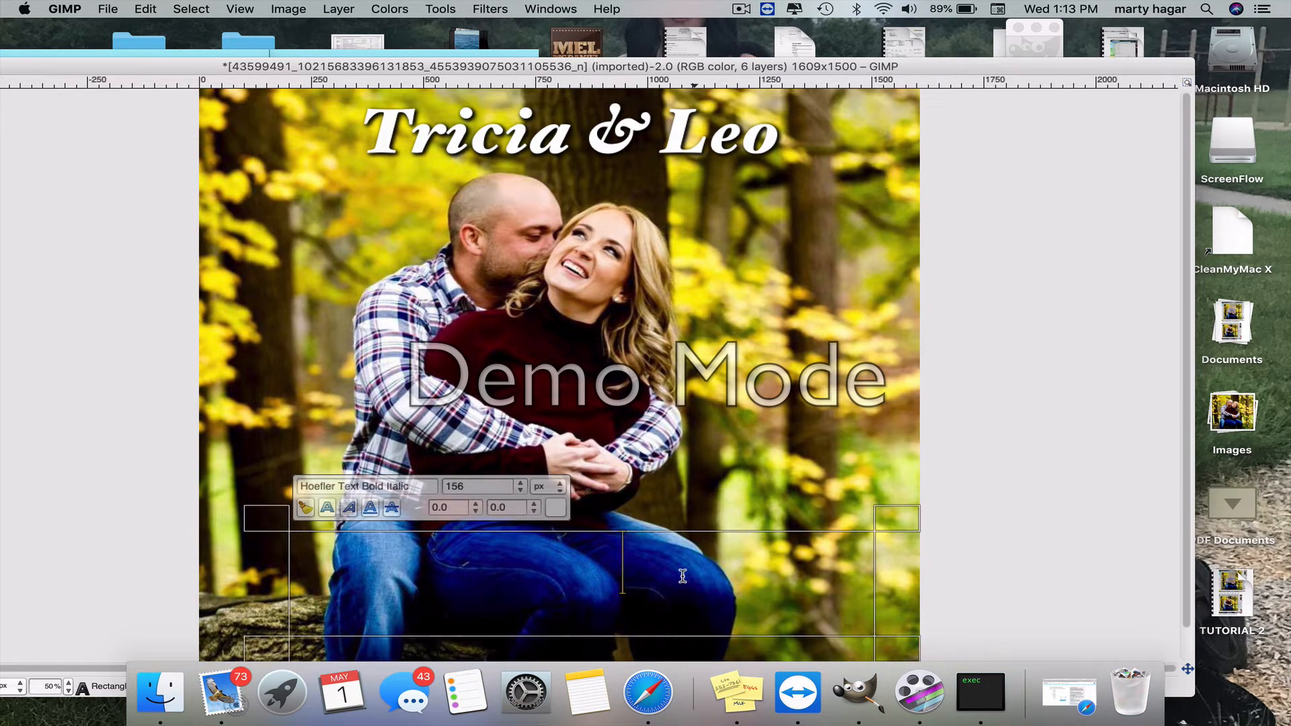
type("May 6t")
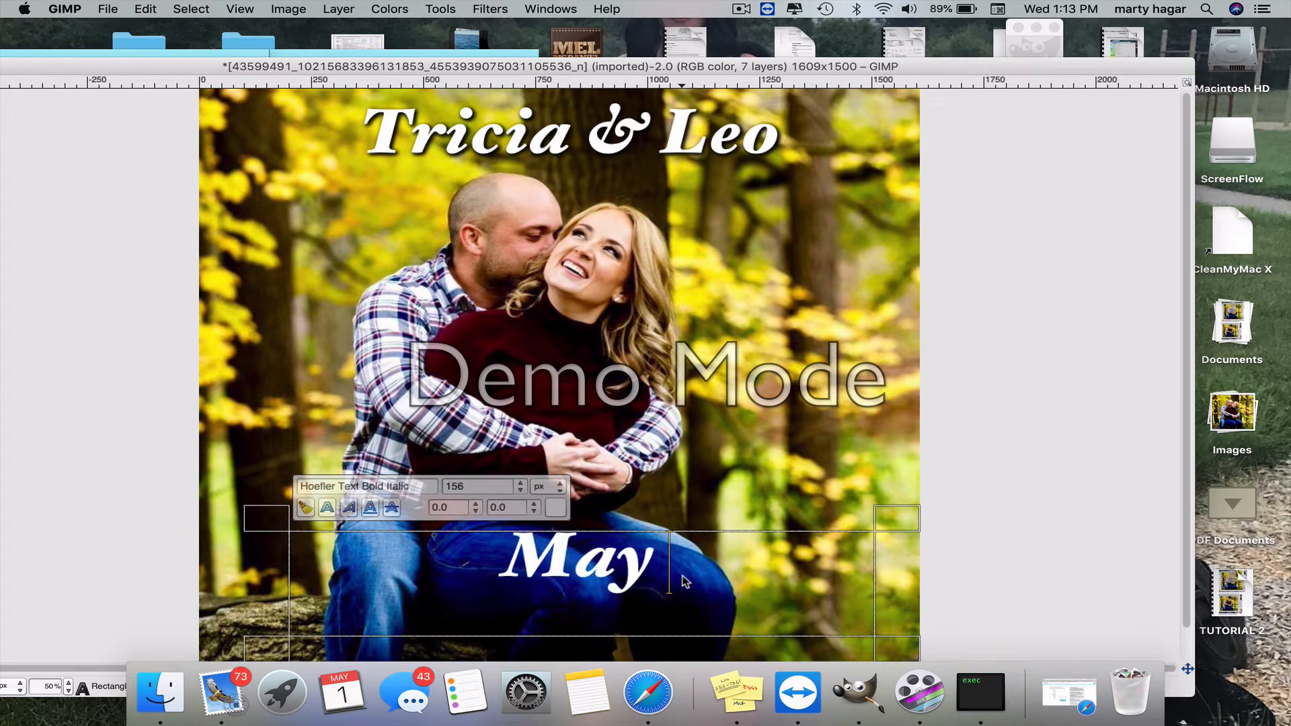
type("h, 2016")
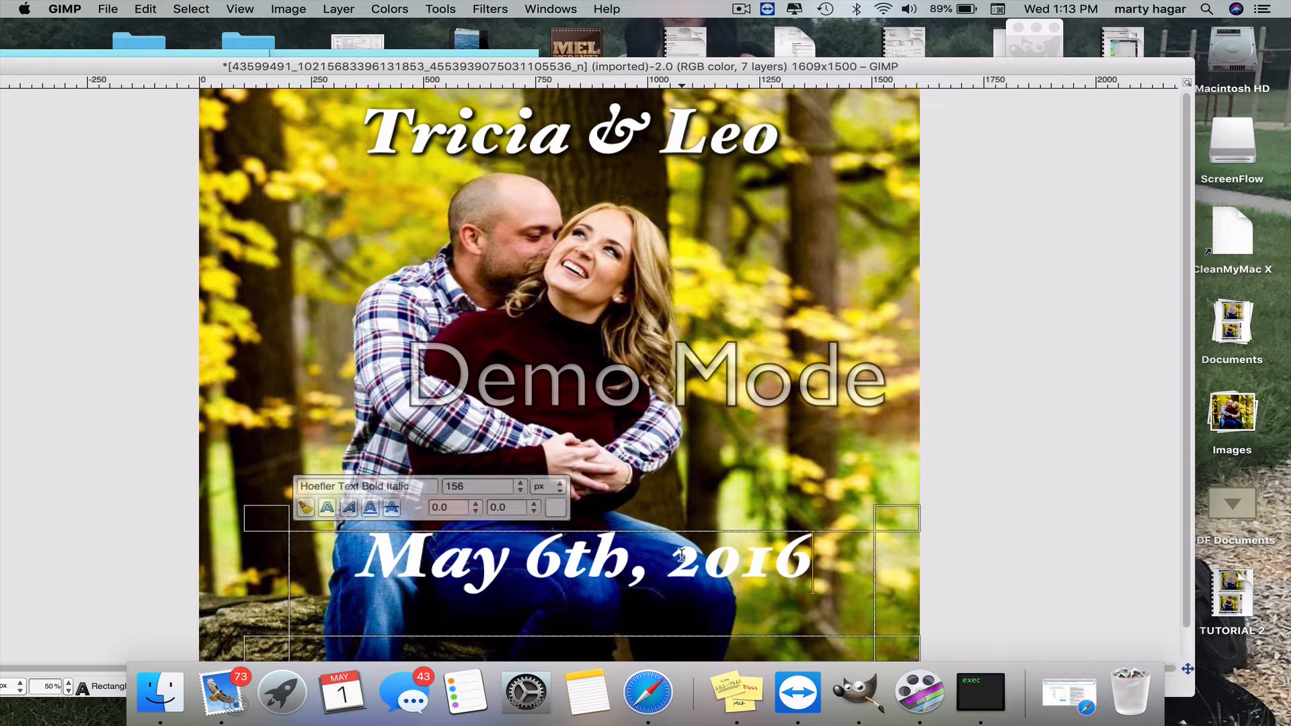
Step: Lower the upper edge of the date text box so the caption sits closer to the bottom of the photo
left_click_drag(668, 564, 653, 568)
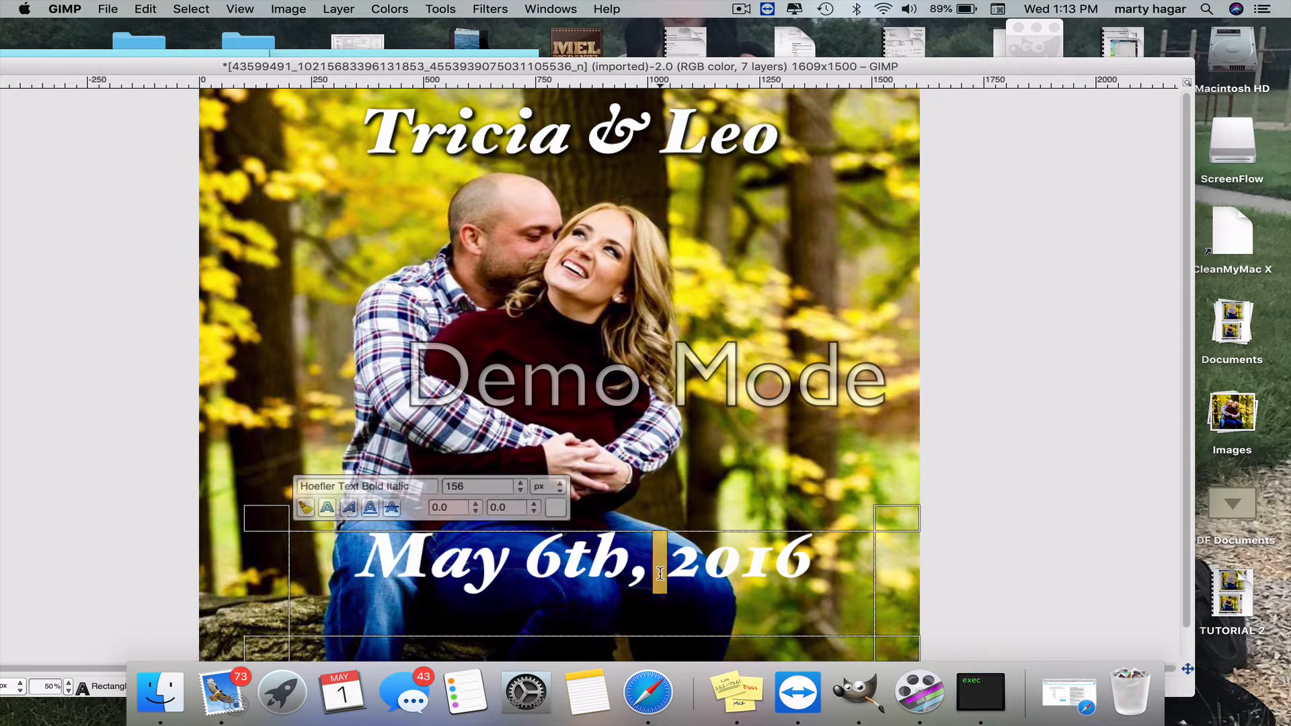
left_click(724, 489)
left_click_drag(958, 575, 916, 571)
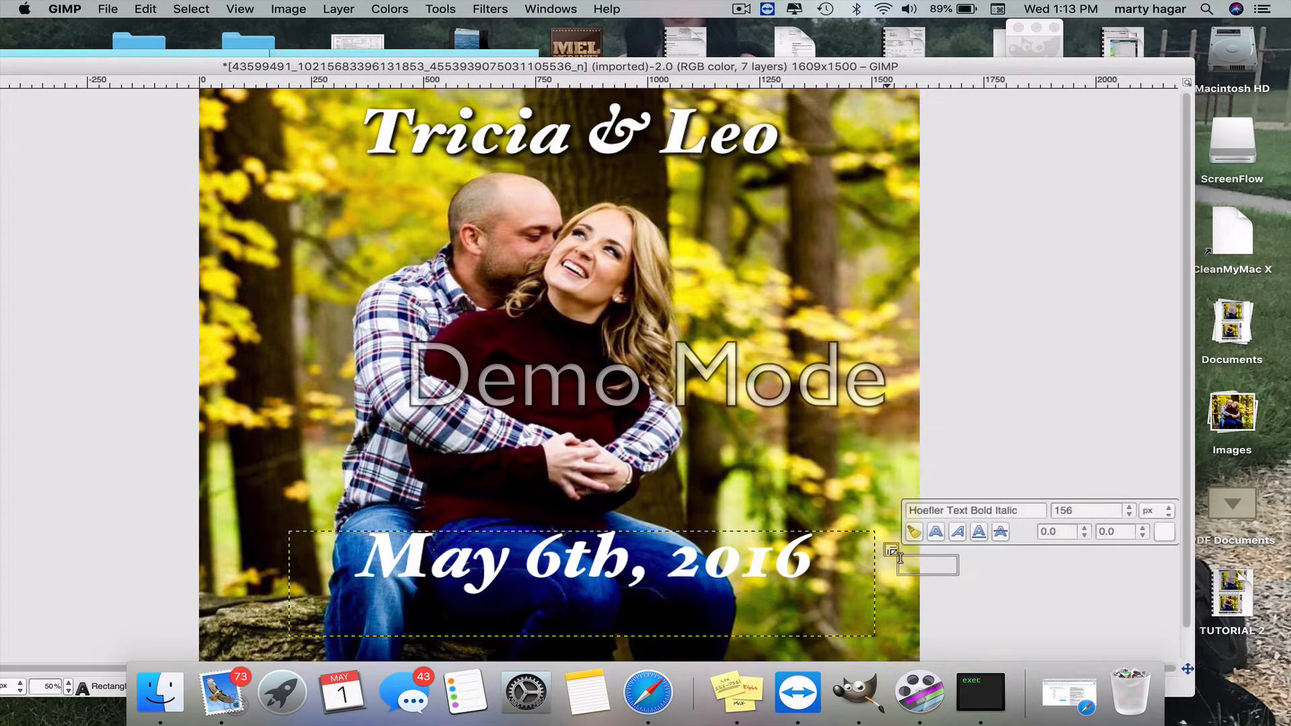
left_click(872, 557)
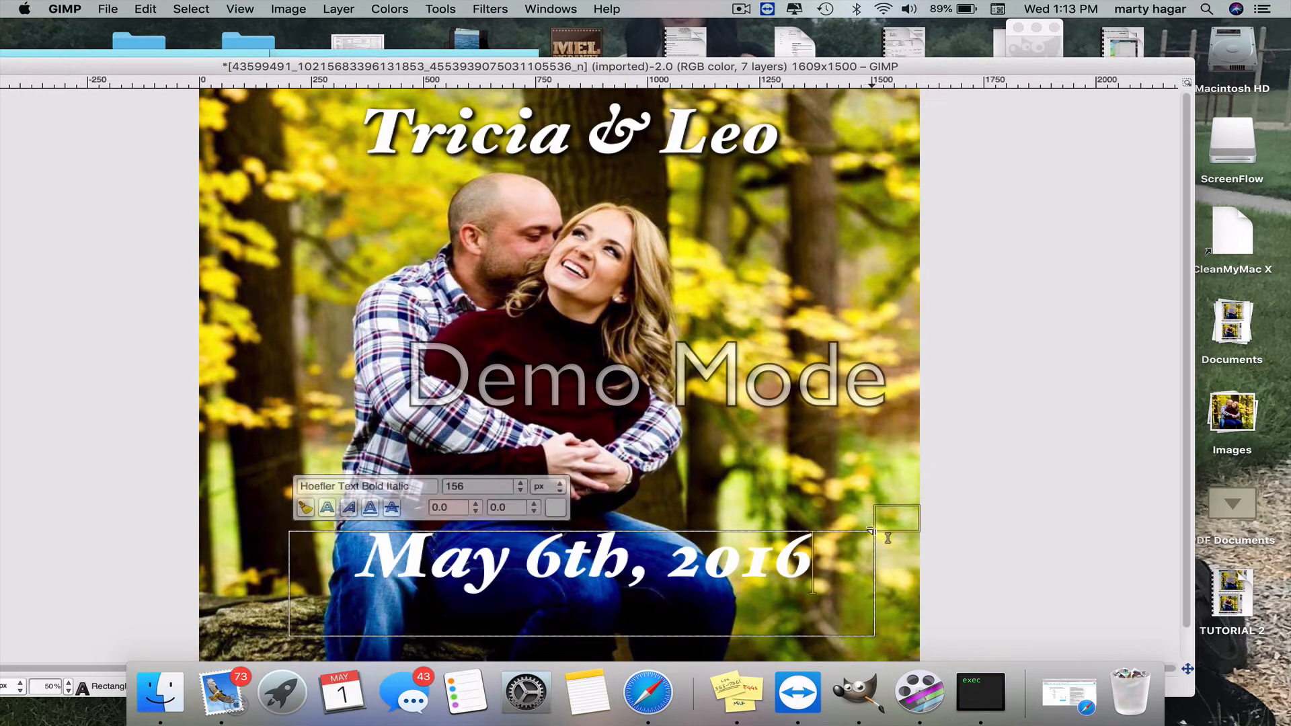
left_click_drag(869, 558, 868, 559)
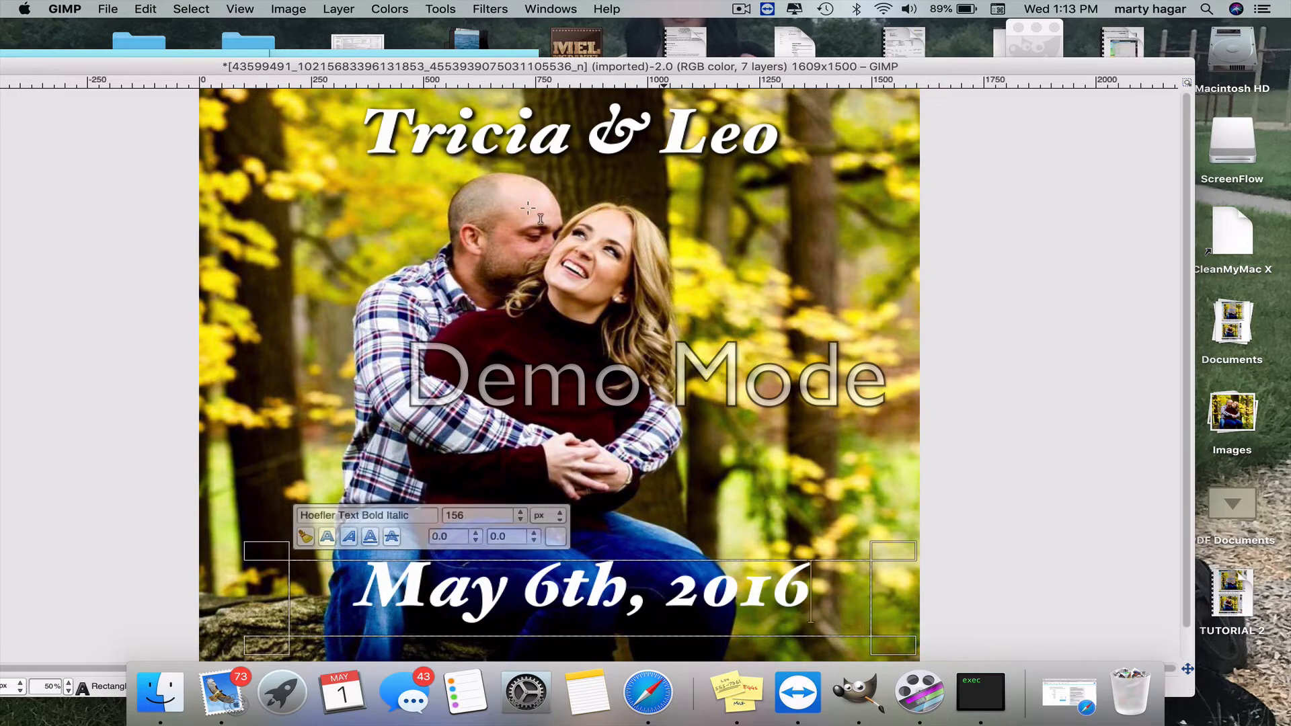
left_click(484, 8)
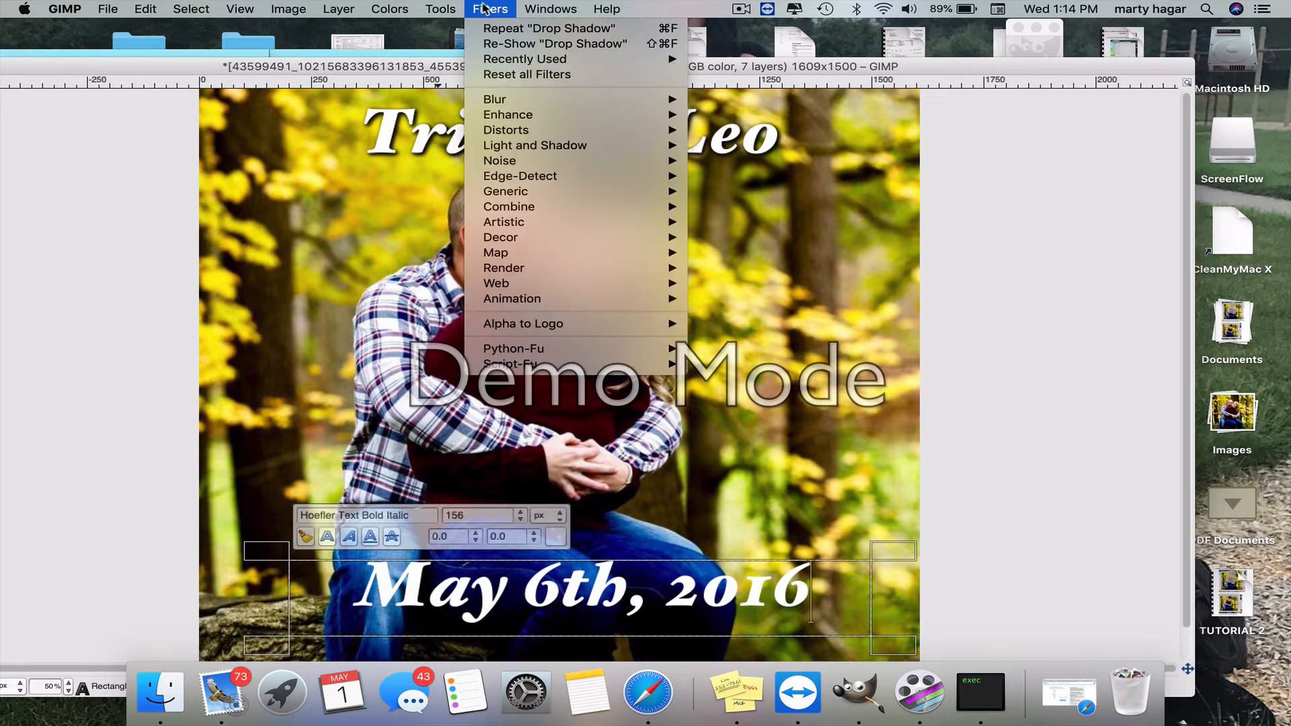
left_click(492, 27)
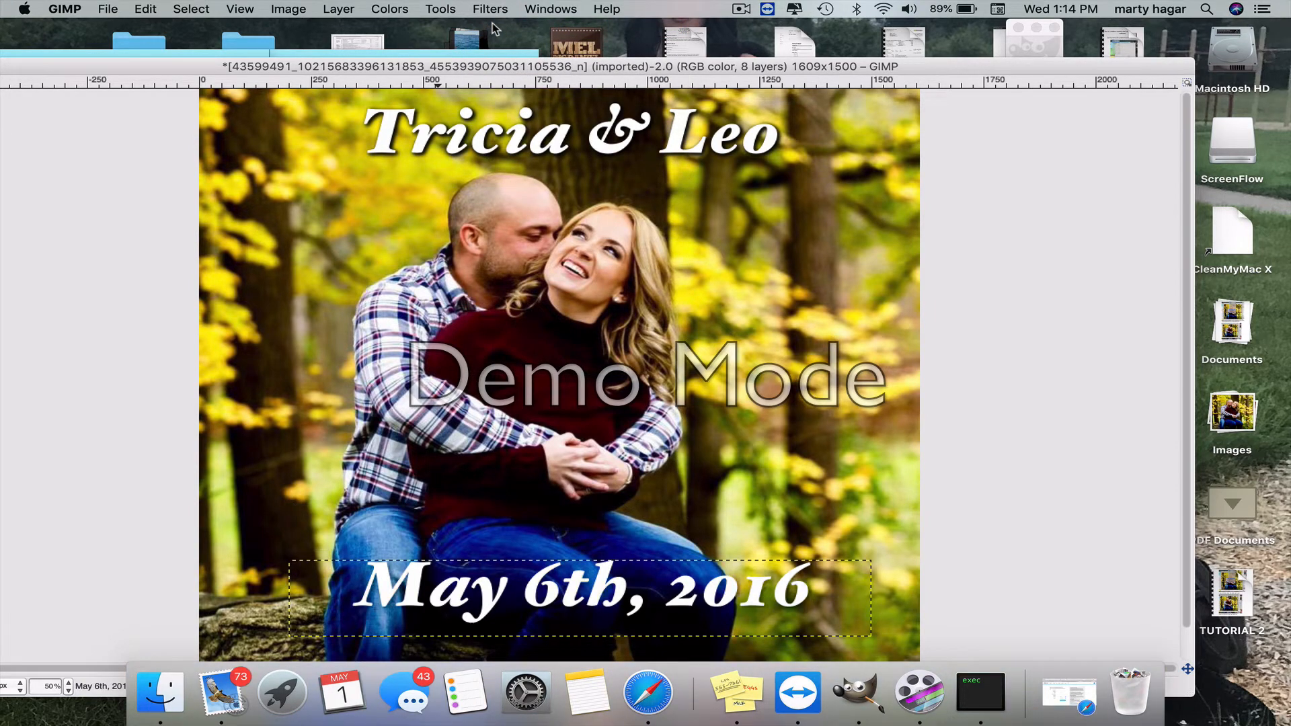
left_click(145, 8)
left_click(154, 28)
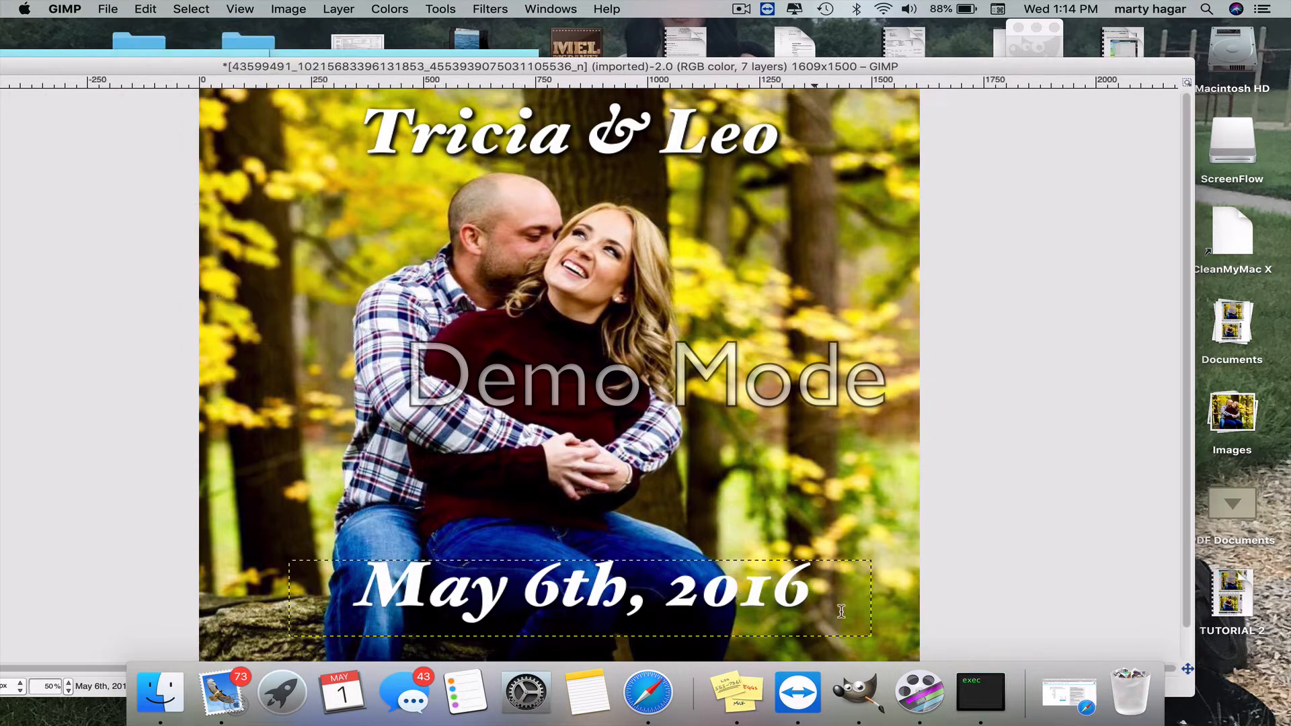
Step: Change the year in the date caption to 2019
left_click(828, 592)
key("BackSpace")
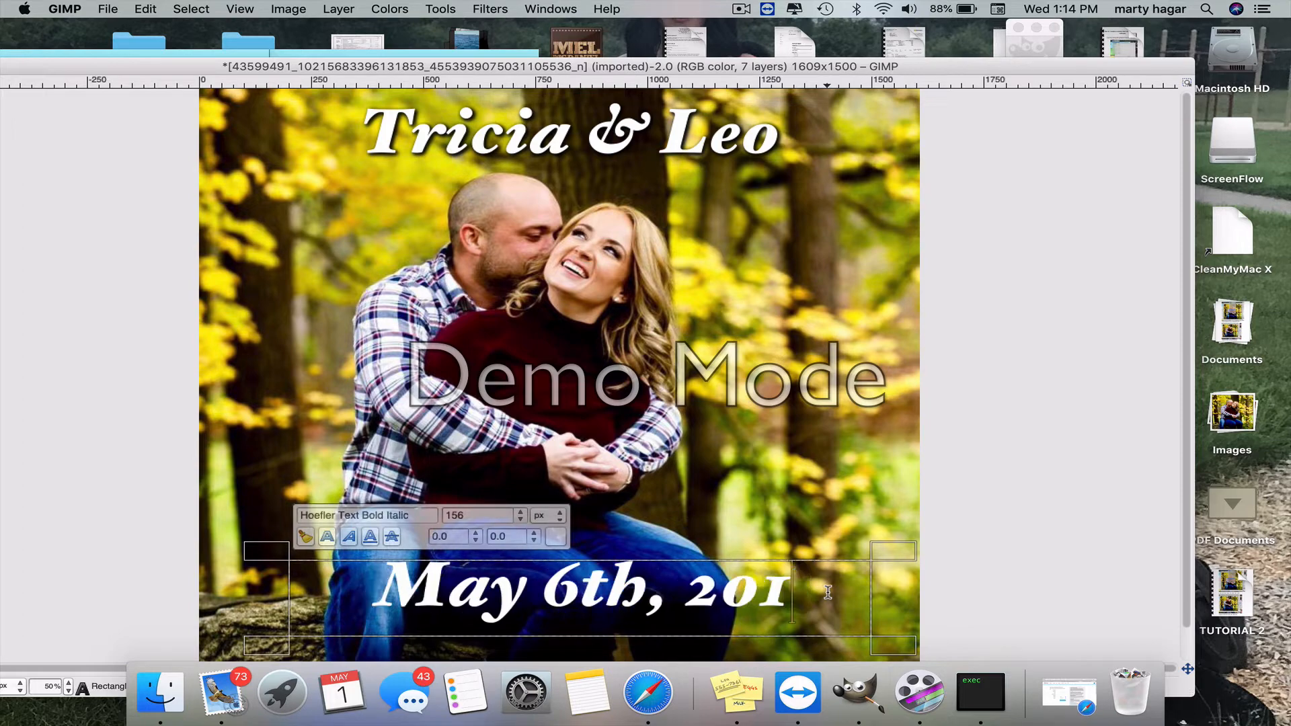
type("9")
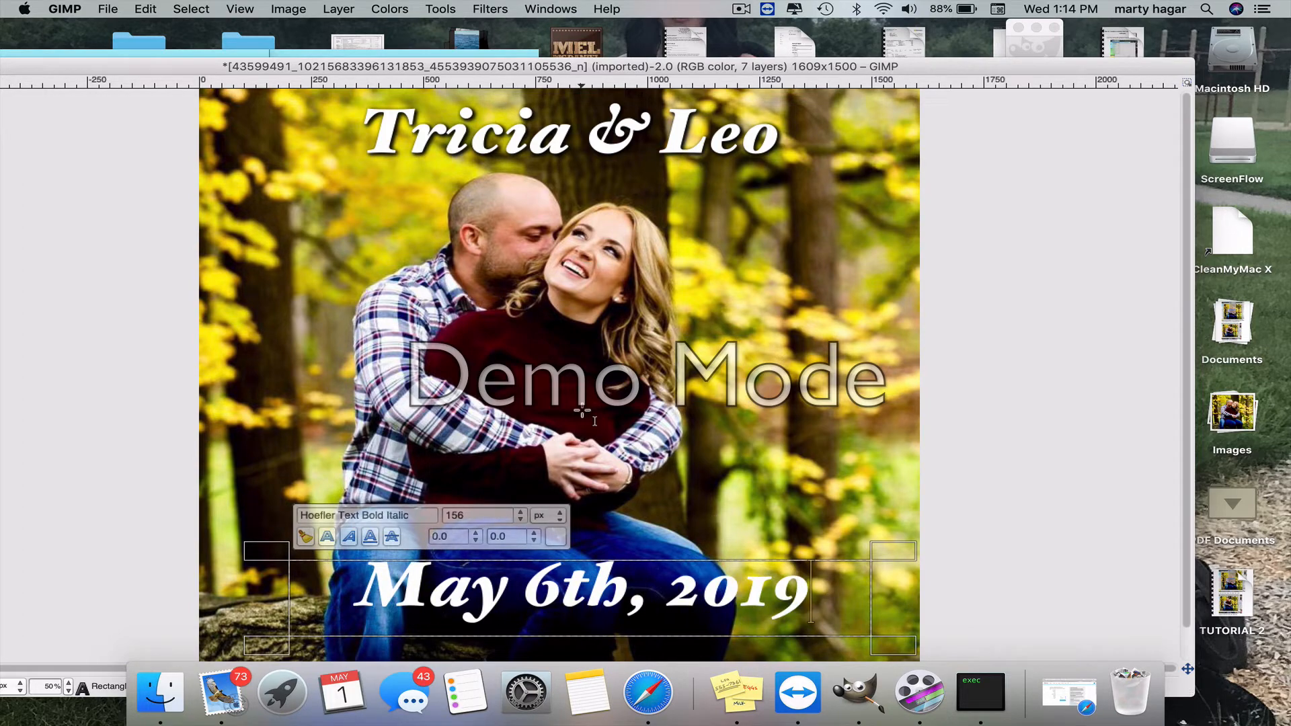
Step: Repeat the last Drop Shadow filter three times on the date caption
left_click(492, 10)
left_click(498, 29)
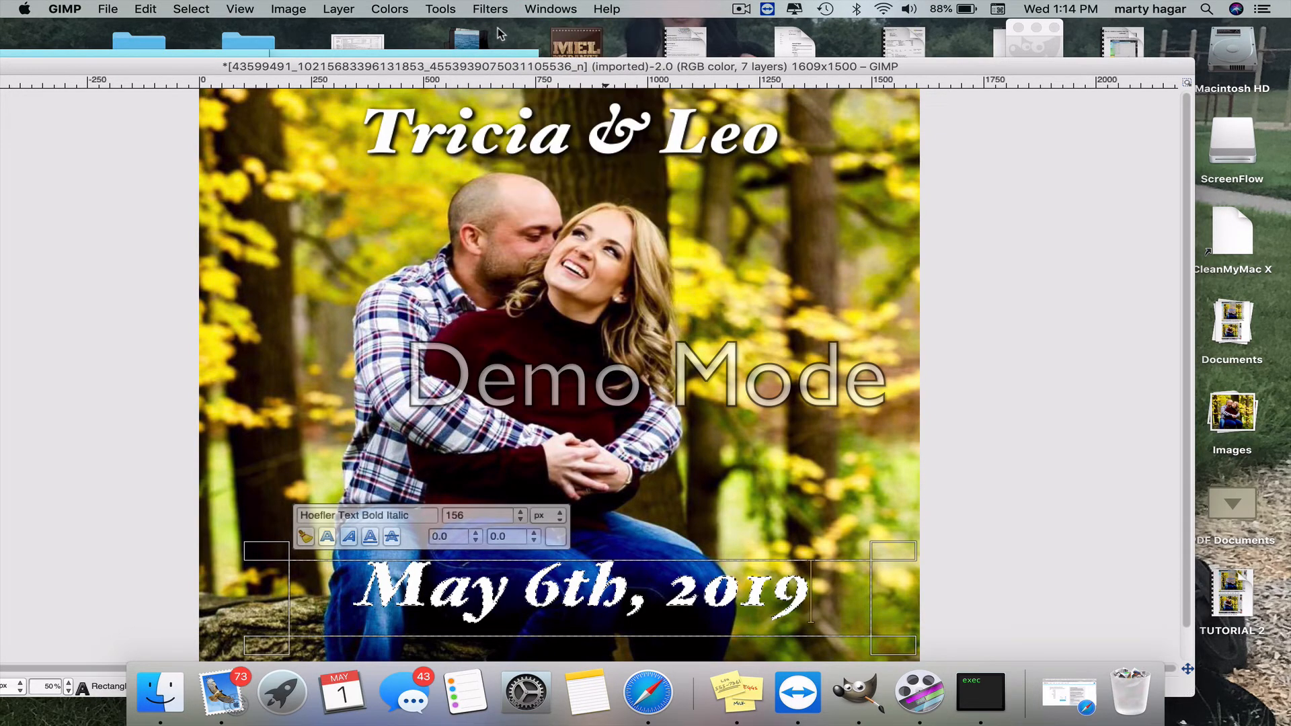
left_click(490, 8)
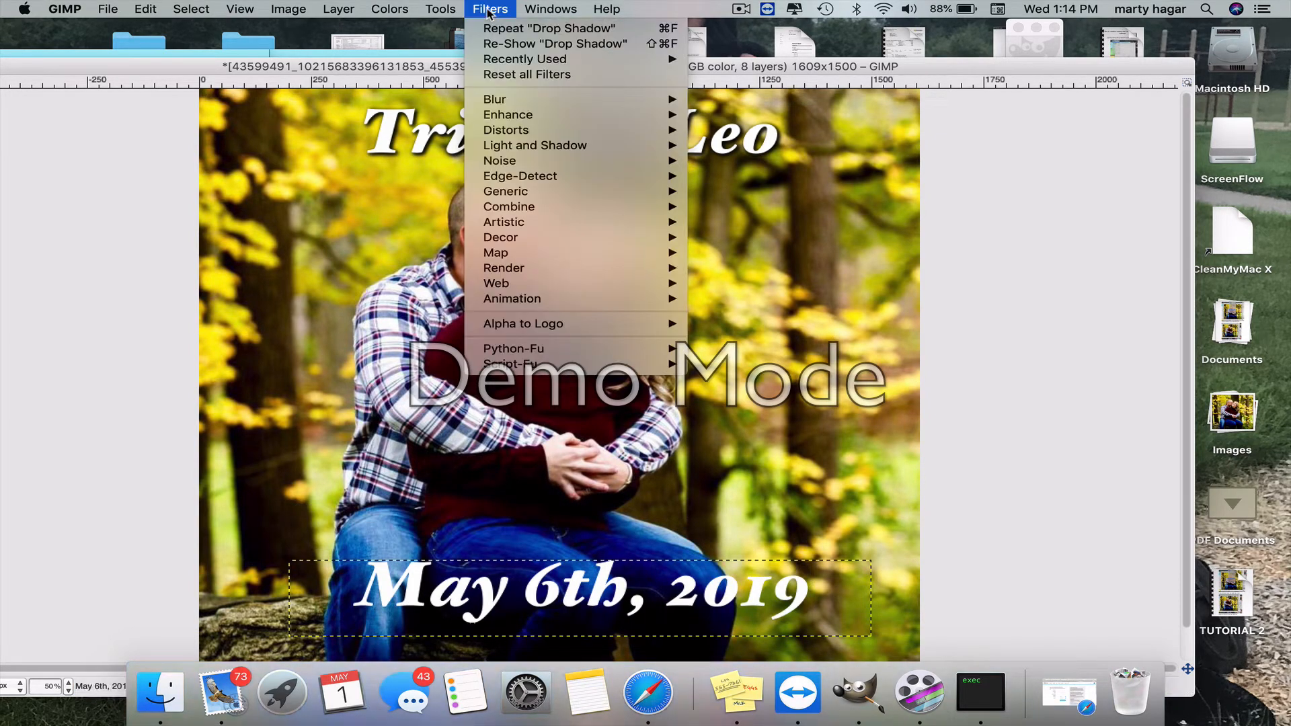
left_click(494, 30)
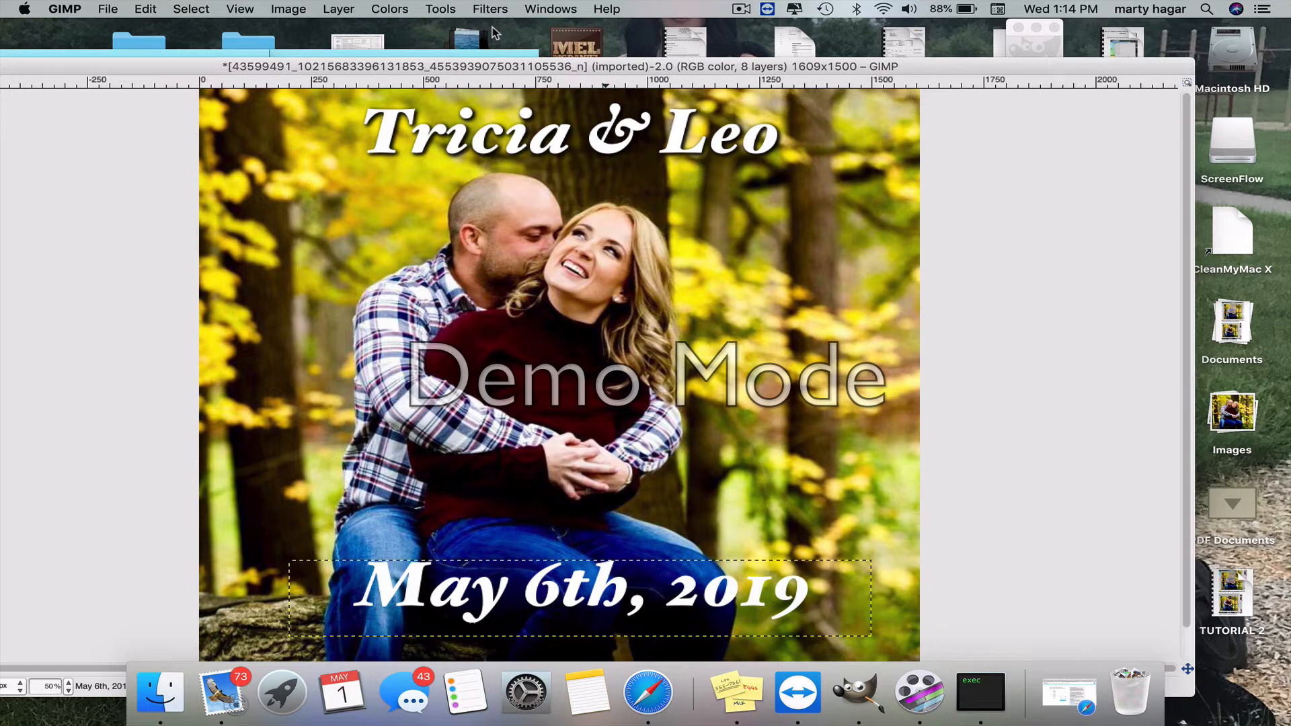
left_click(490, 9)
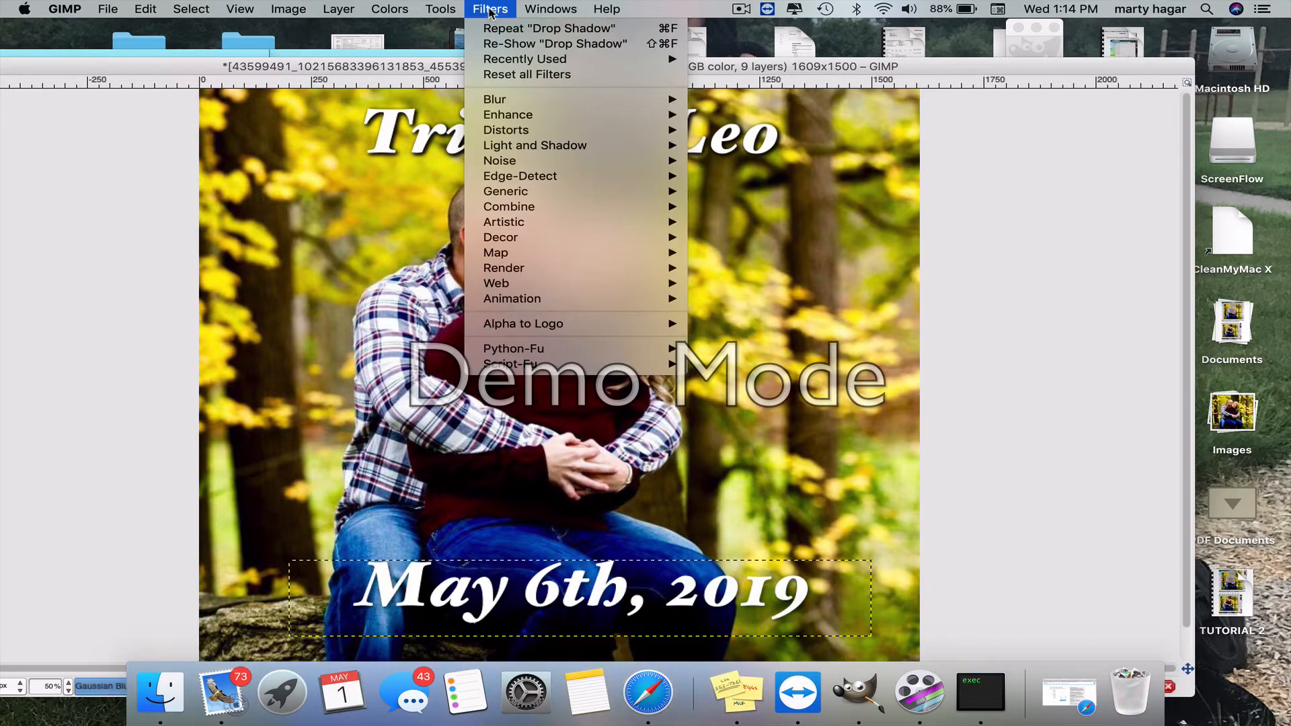
left_click(495, 31)
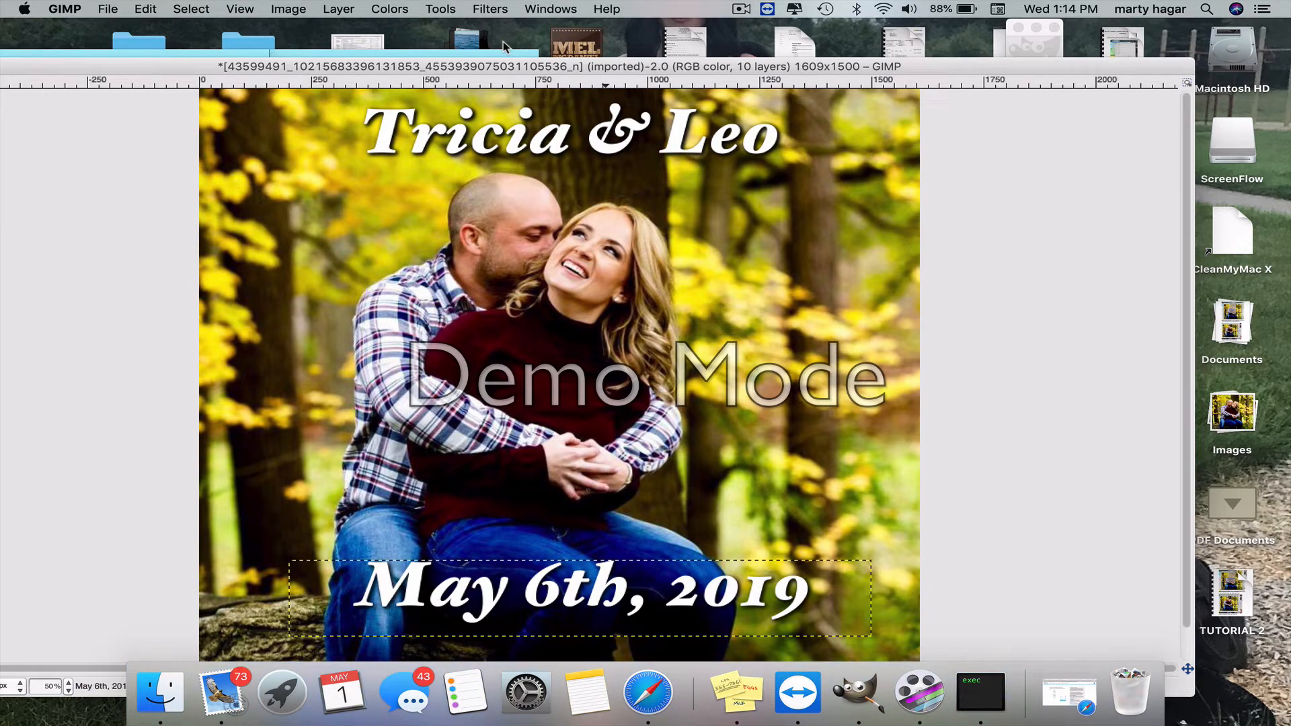
Step: Merge all visible layers with the Expanded as necessary option, and try to edit the names caption
left_click(288, 10)
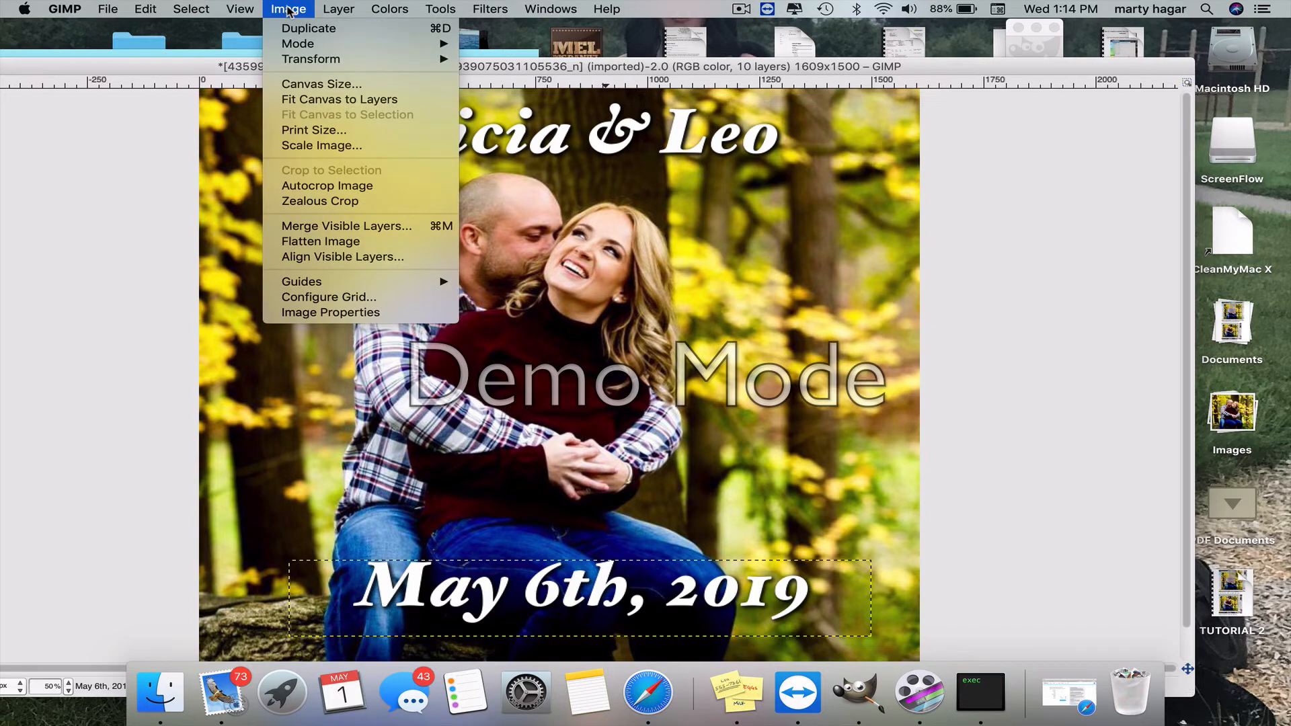
left_click(294, 229)
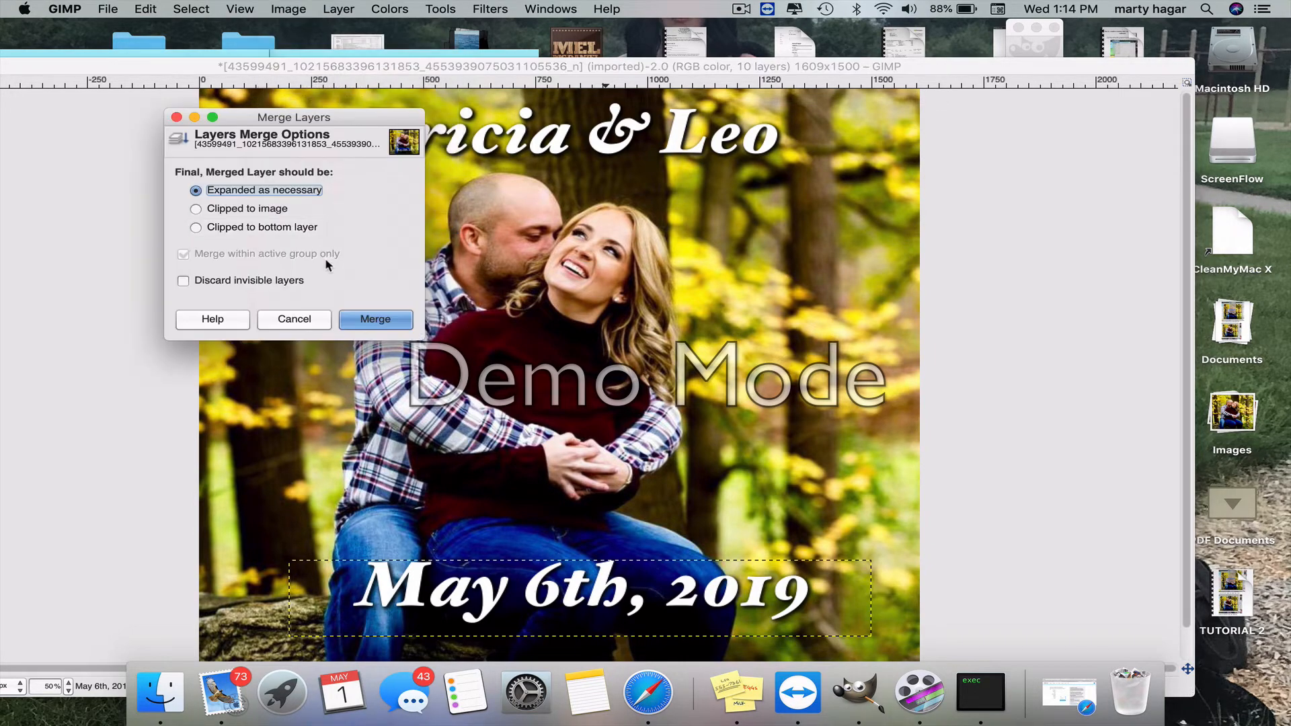
left_click(371, 319)
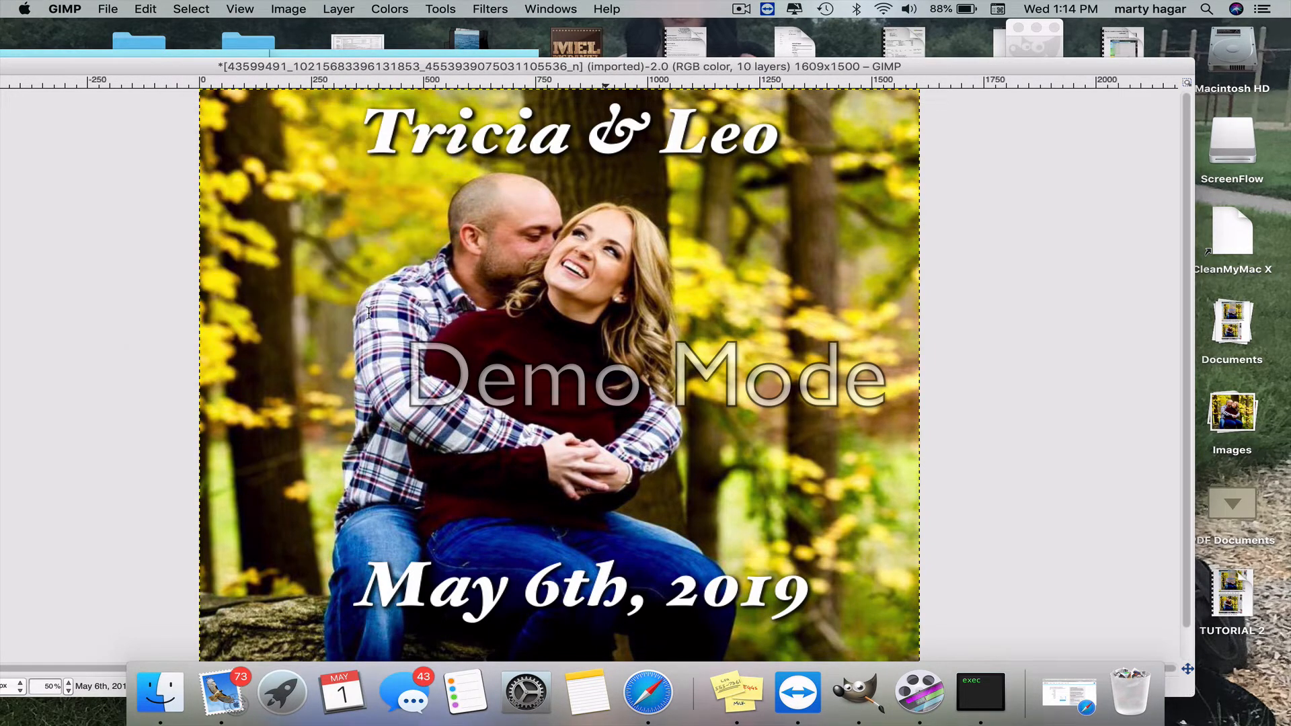
left_click(542, 119)
left_click(789, 117)
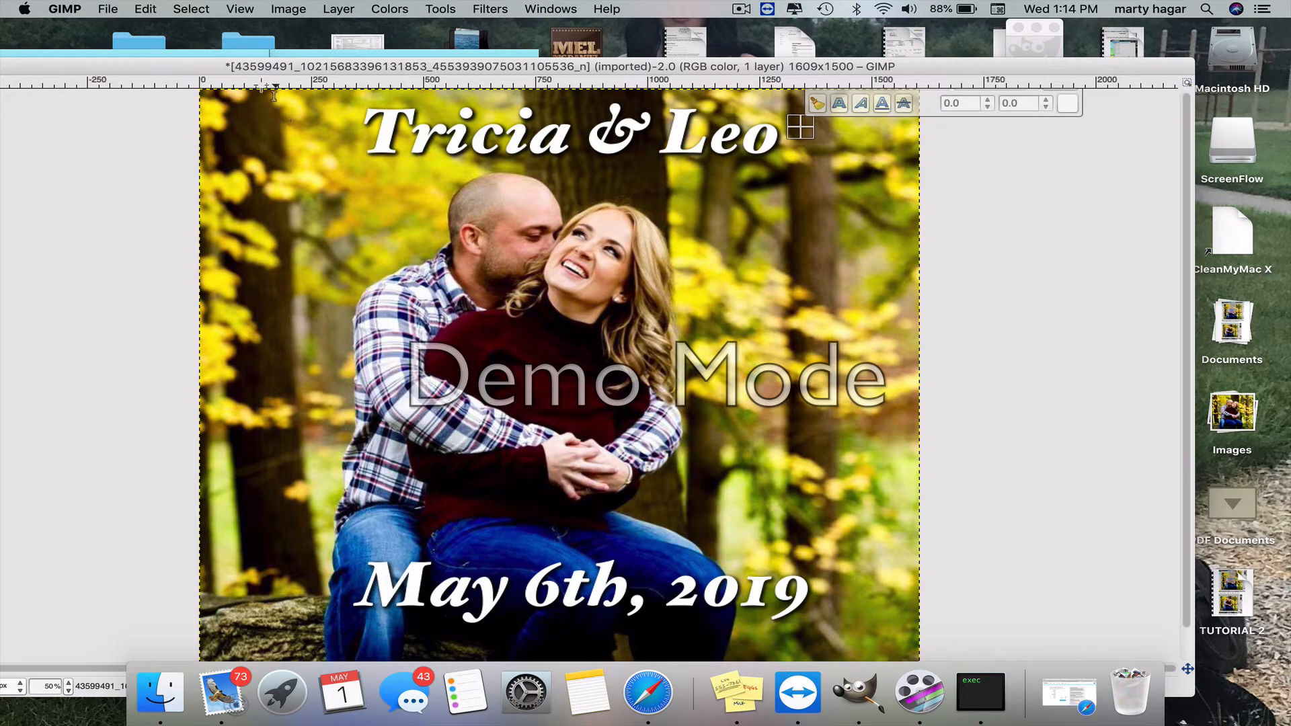
Step: Undo the merge of the visible layers and place the text cursor in the names caption
left_click(146, 9)
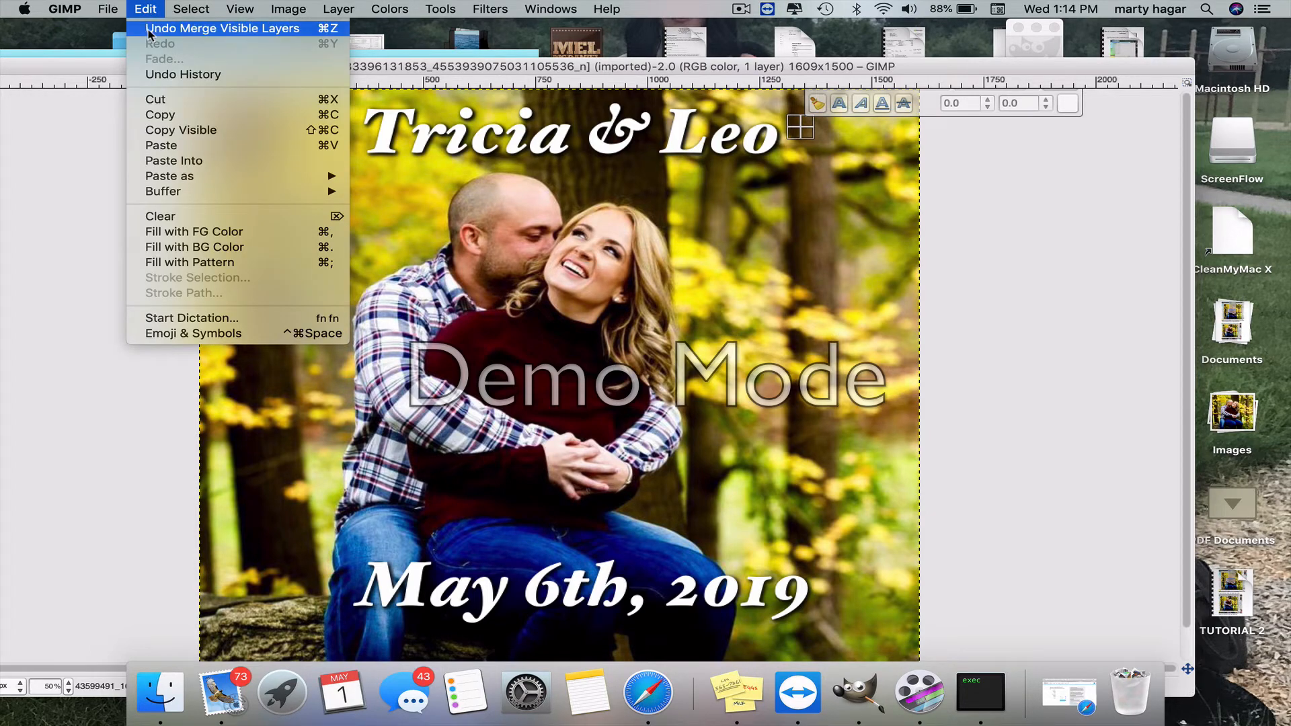
left_click(150, 28)
left_click(385, 139)
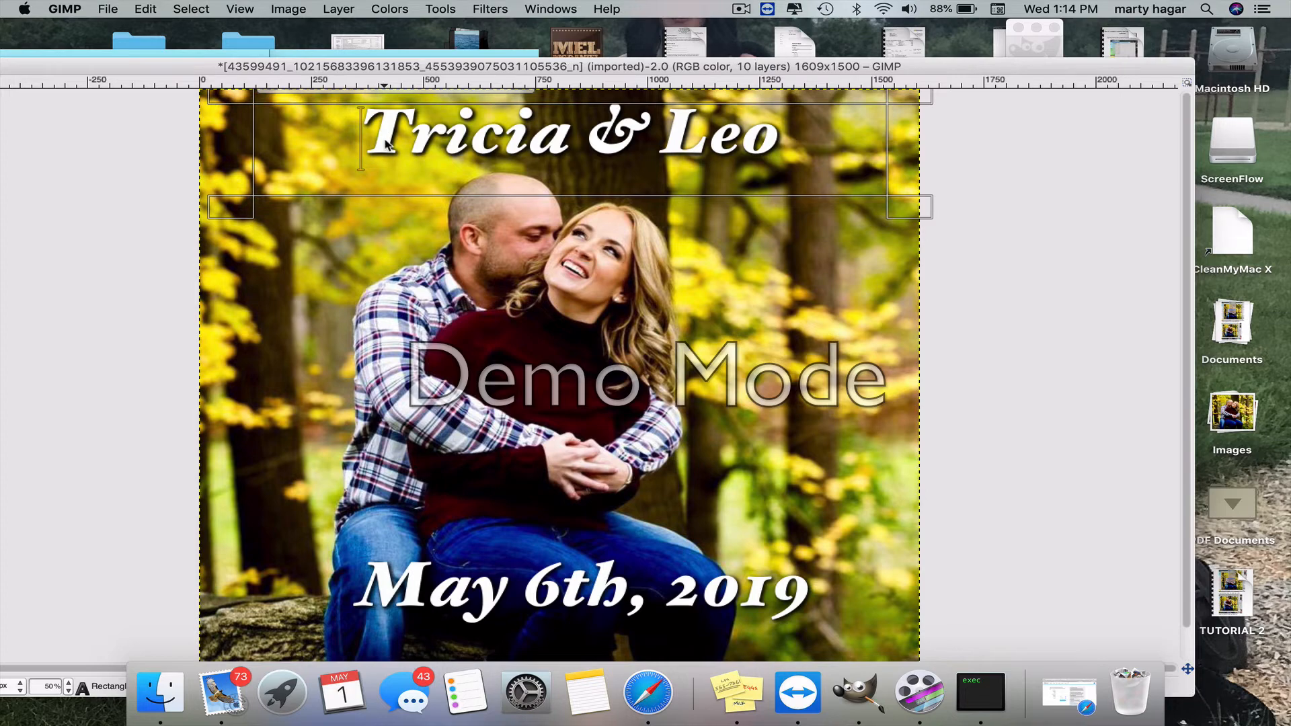
Step: Merge all visible layers again, with the final layer expanded as necessary
left_click(289, 9)
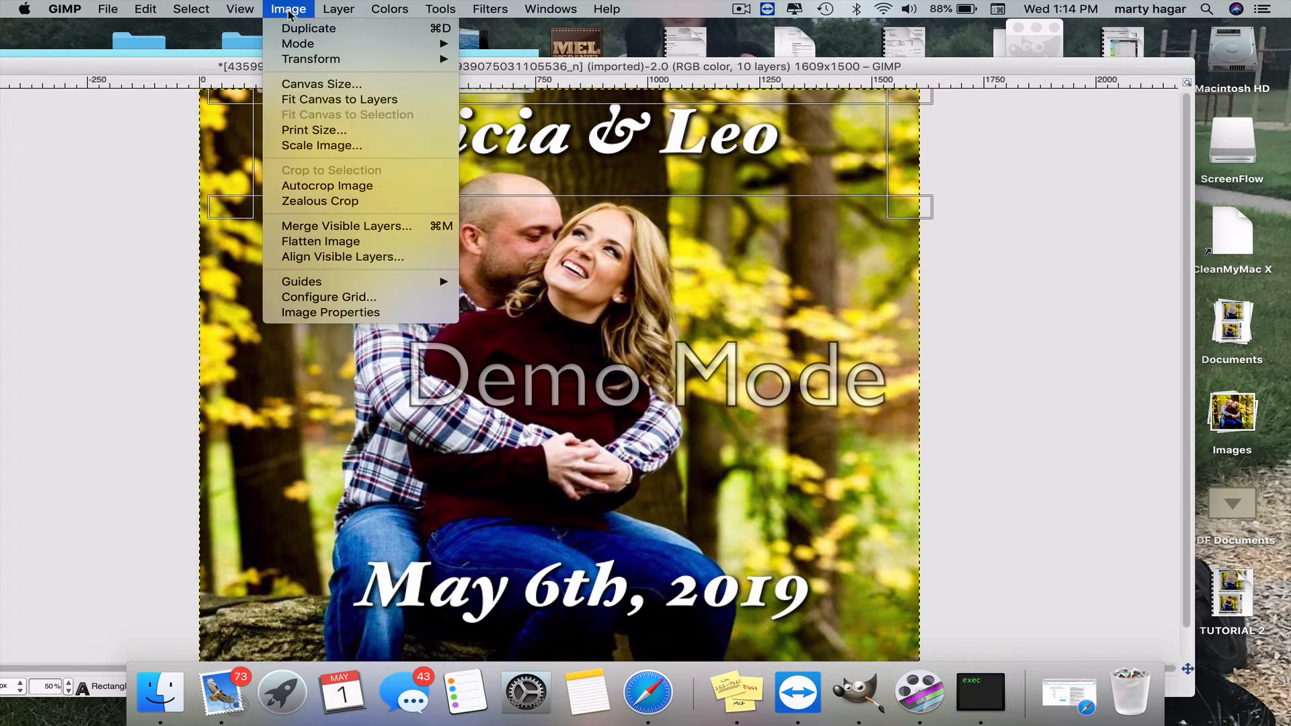
left_click(325, 228)
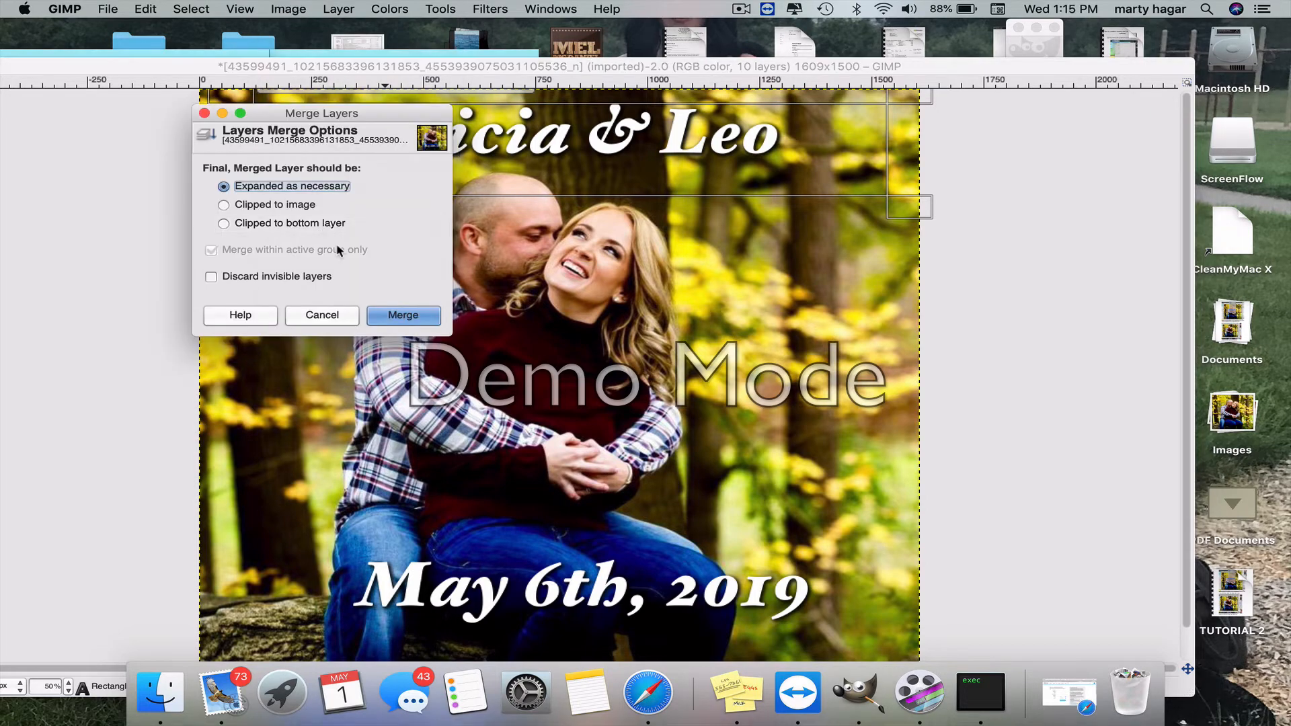
left_click(403, 314)
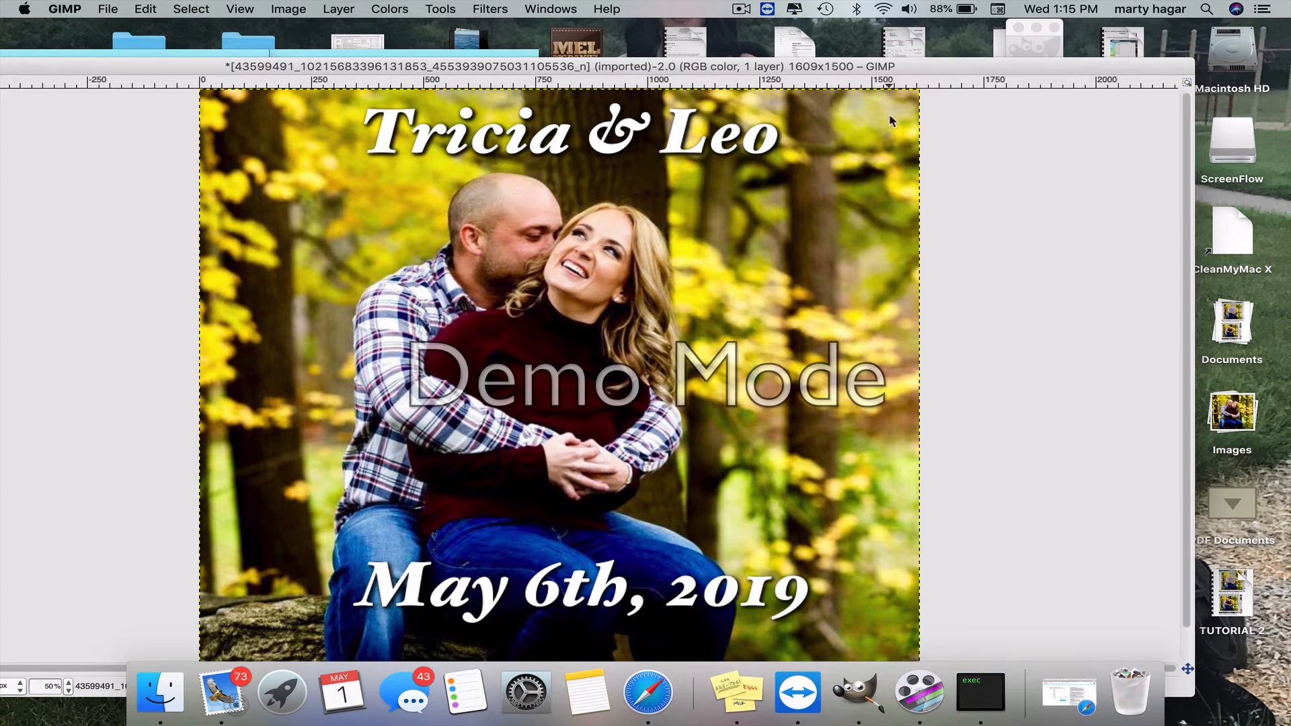
Step: Select the Paintbrush tool and set its brush to Star 014
left_click(1047, 33)
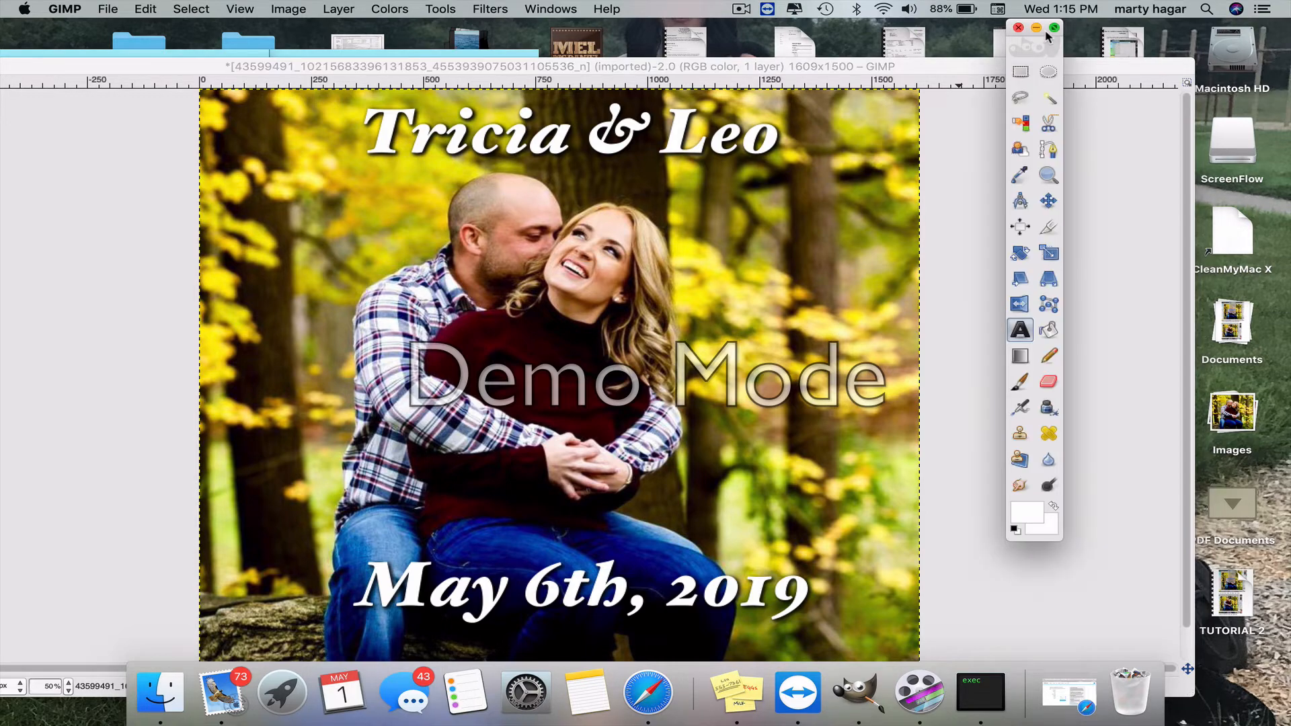
left_click(1016, 385)
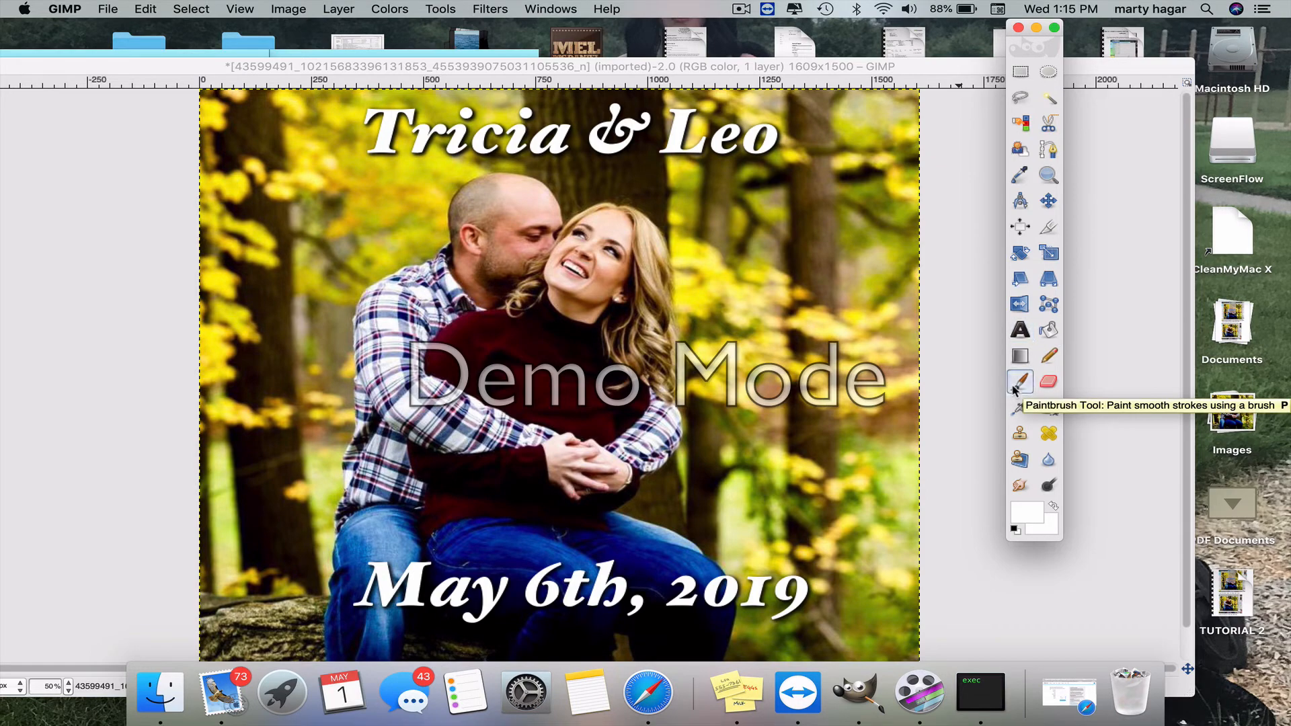
double_click(1019, 383)
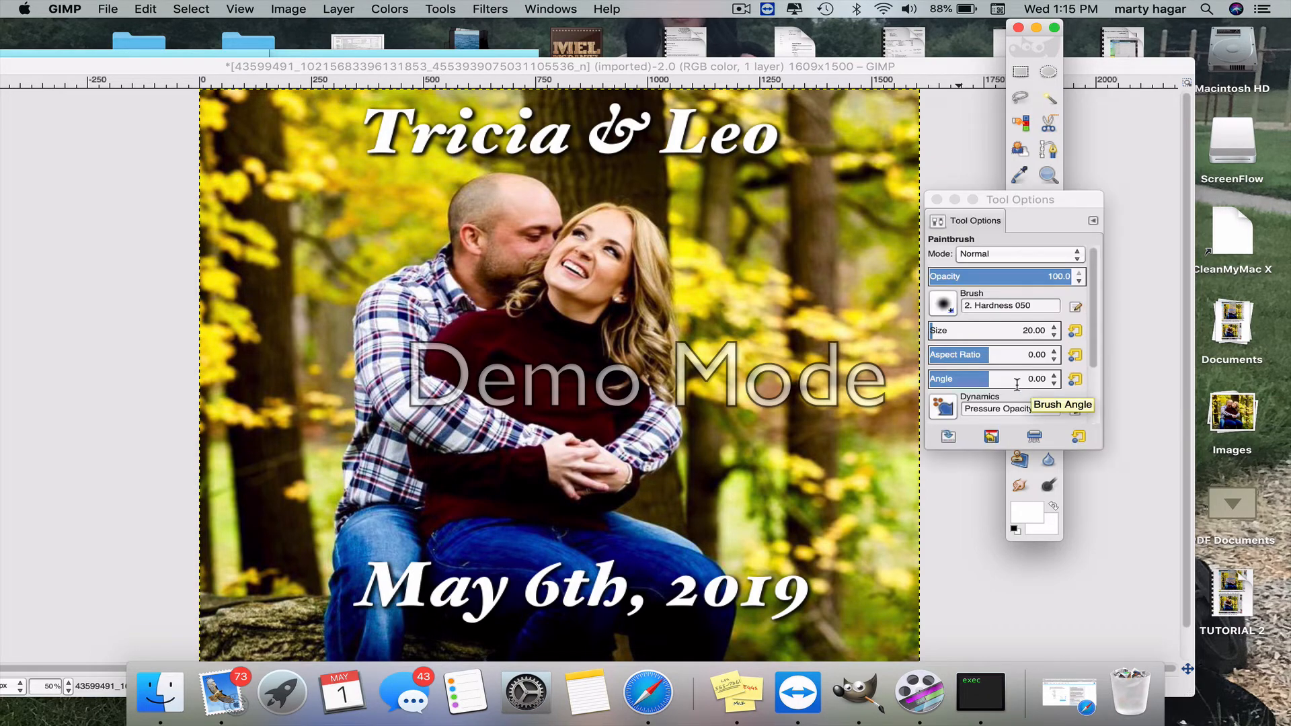
left_click(944, 304)
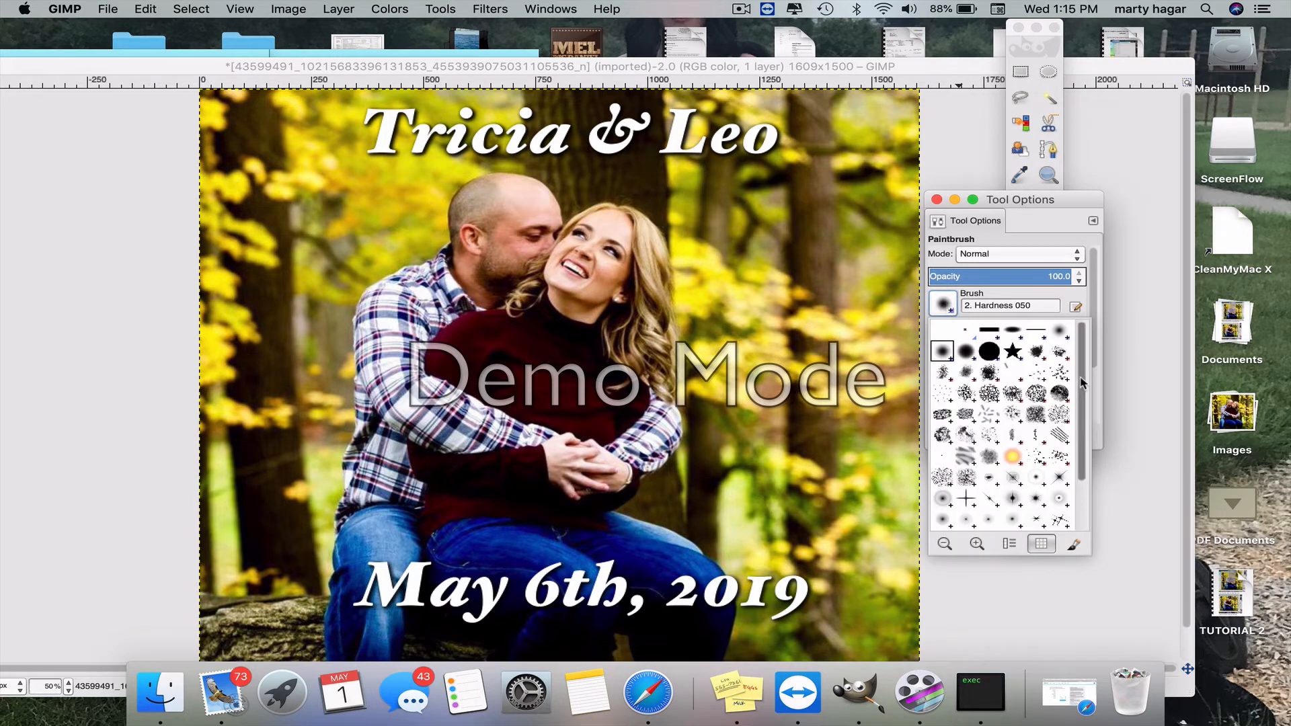
left_click_drag(1080, 379, 1083, 413)
left_click_drag(1084, 417, 1084, 426)
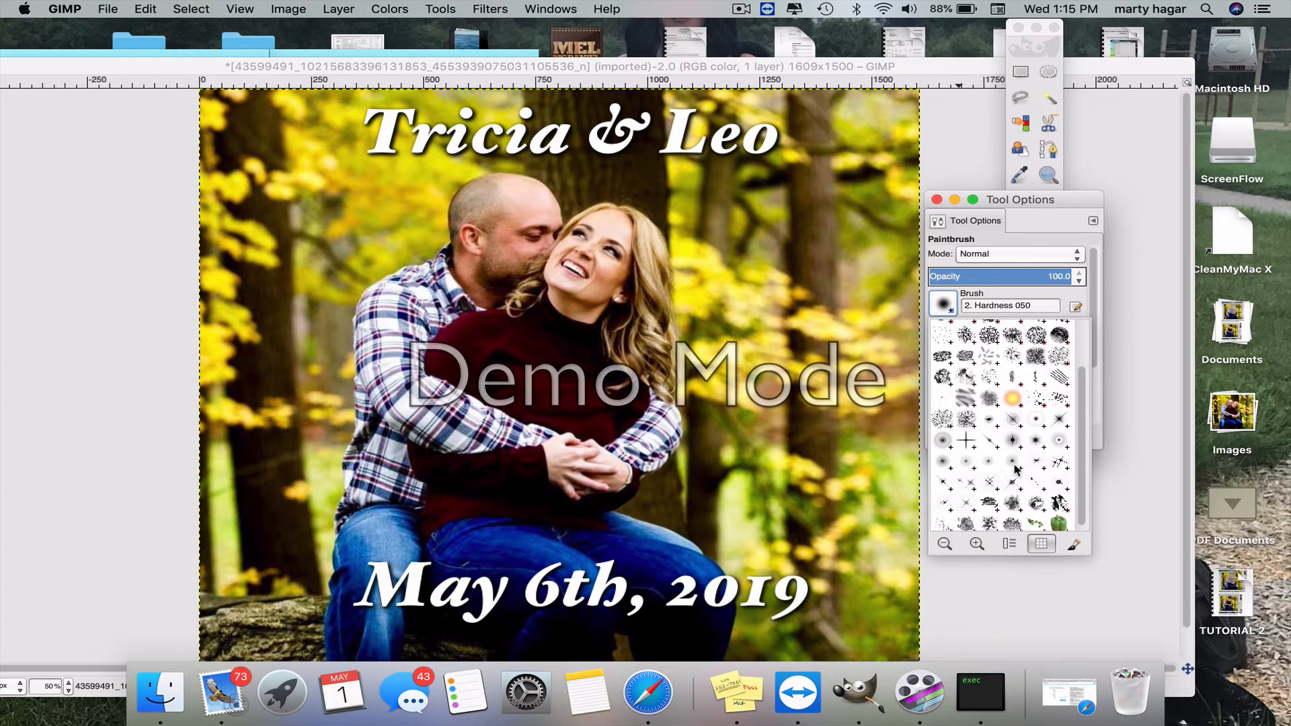
left_click(1060, 423)
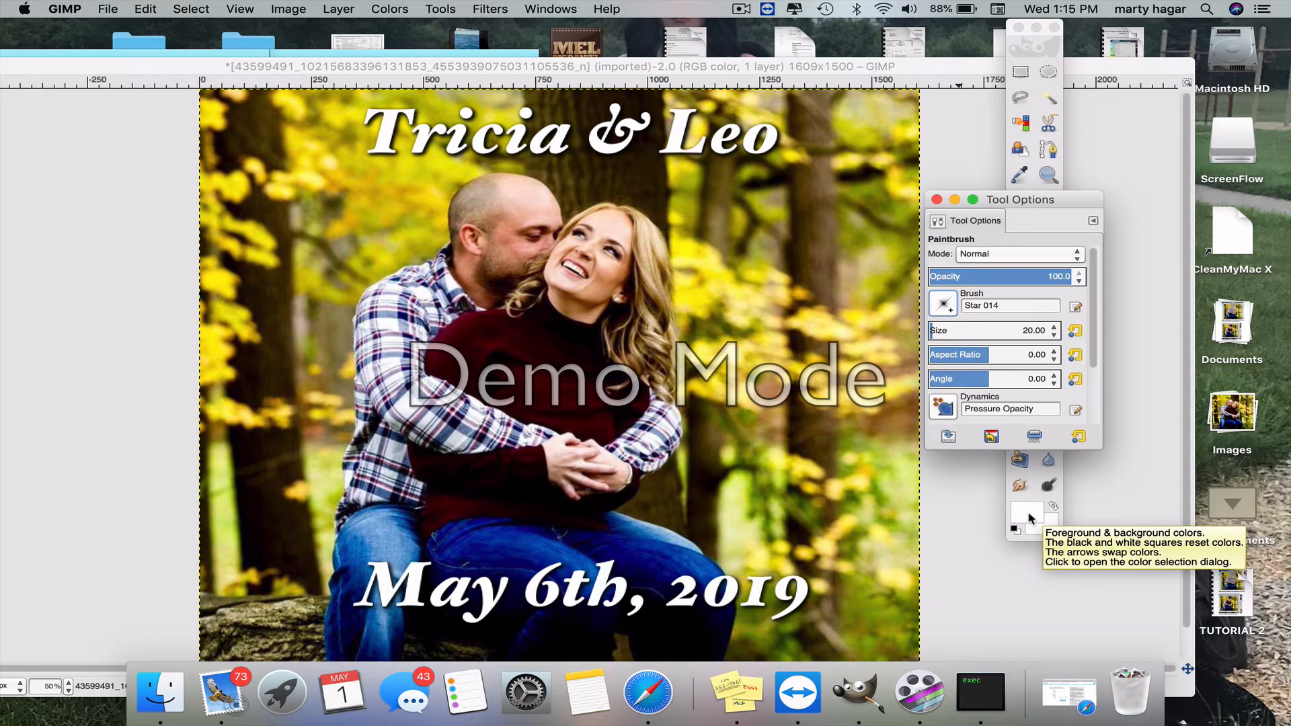
Step: Increase the brush size slightly and stamp three white stars over the trees at the photo's upper right
left_click(1054, 326)
left_click(1053, 326)
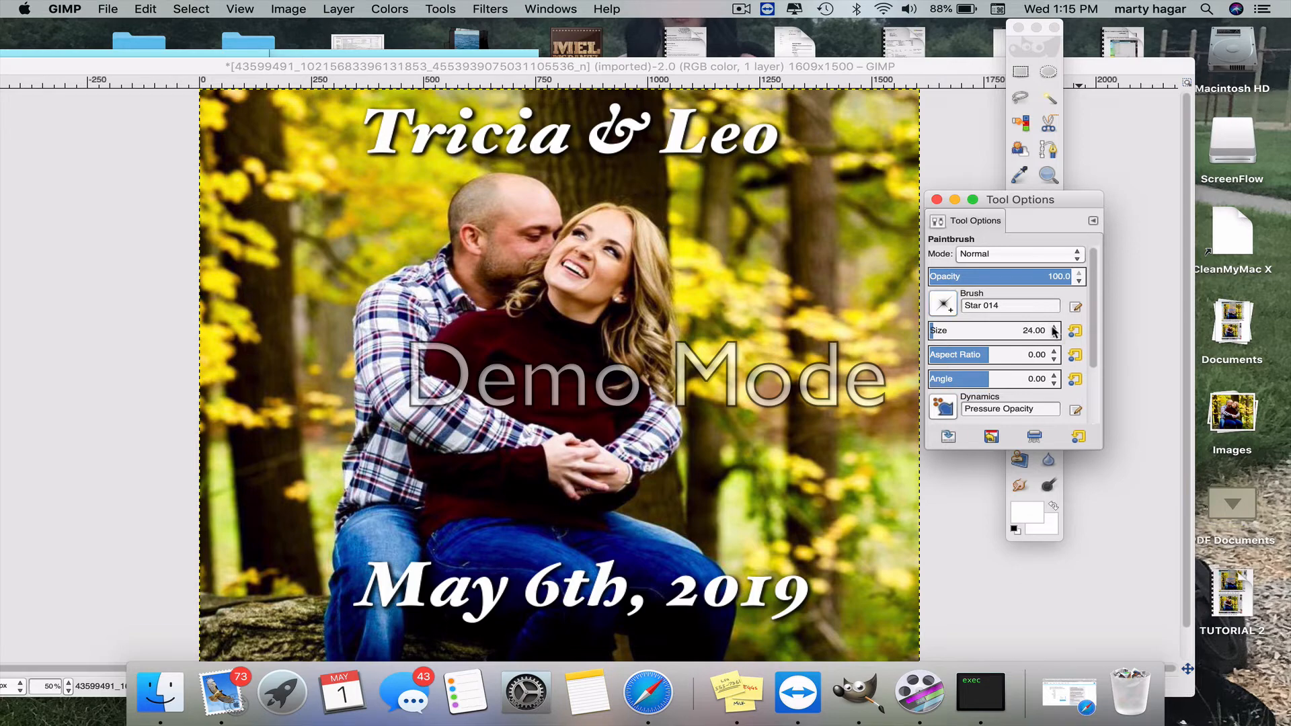
left_click(1054, 327)
key("Tab")
left_click(825, 174)
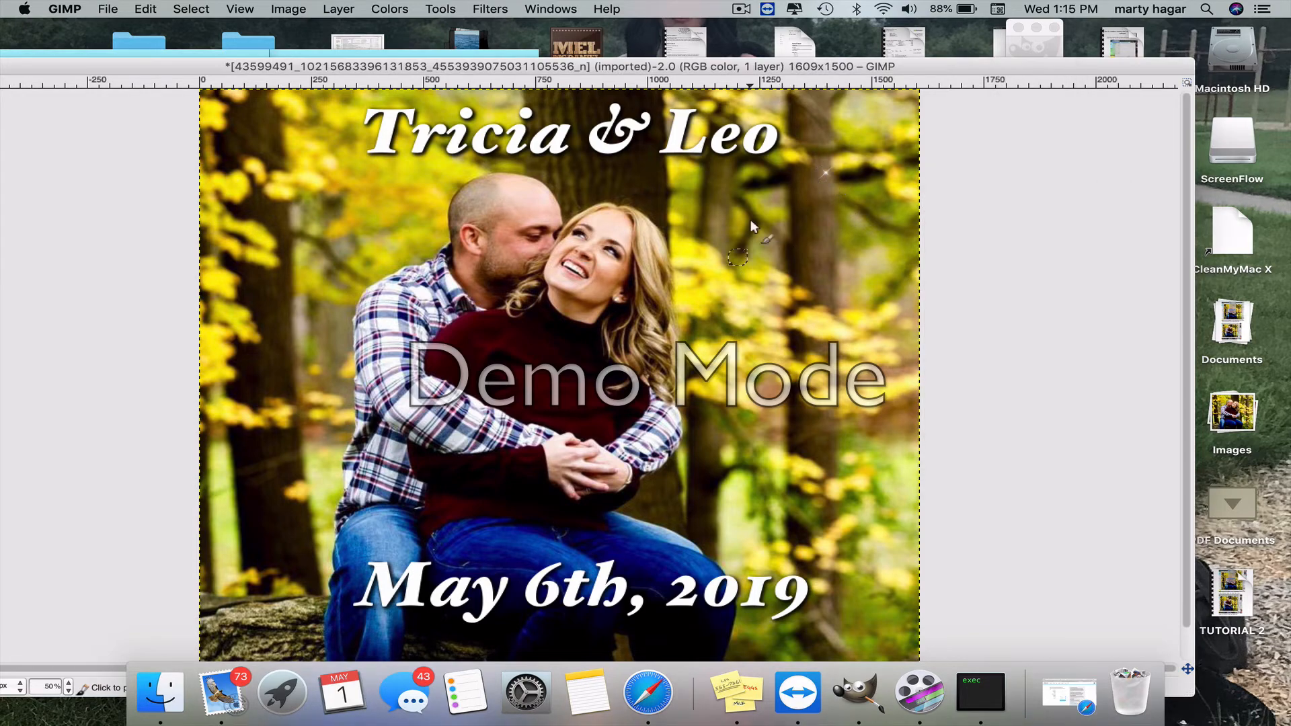
left_click(859, 141)
left_click(873, 236)
Step: Bring the Paintbrush options into view beside the image and increase the Star 014 brush size slightly
left_click(1048, 46)
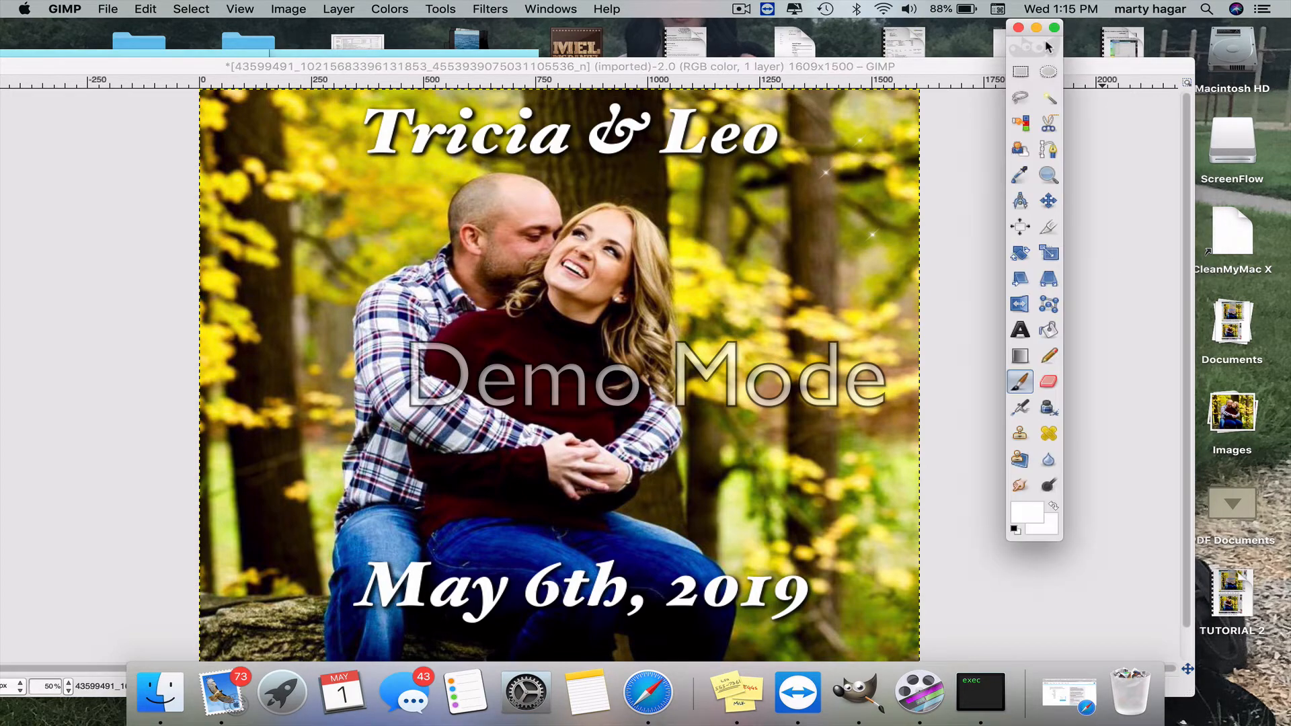
left_click(1019, 384)
left_click_drag(1128, 70, 988, 107)
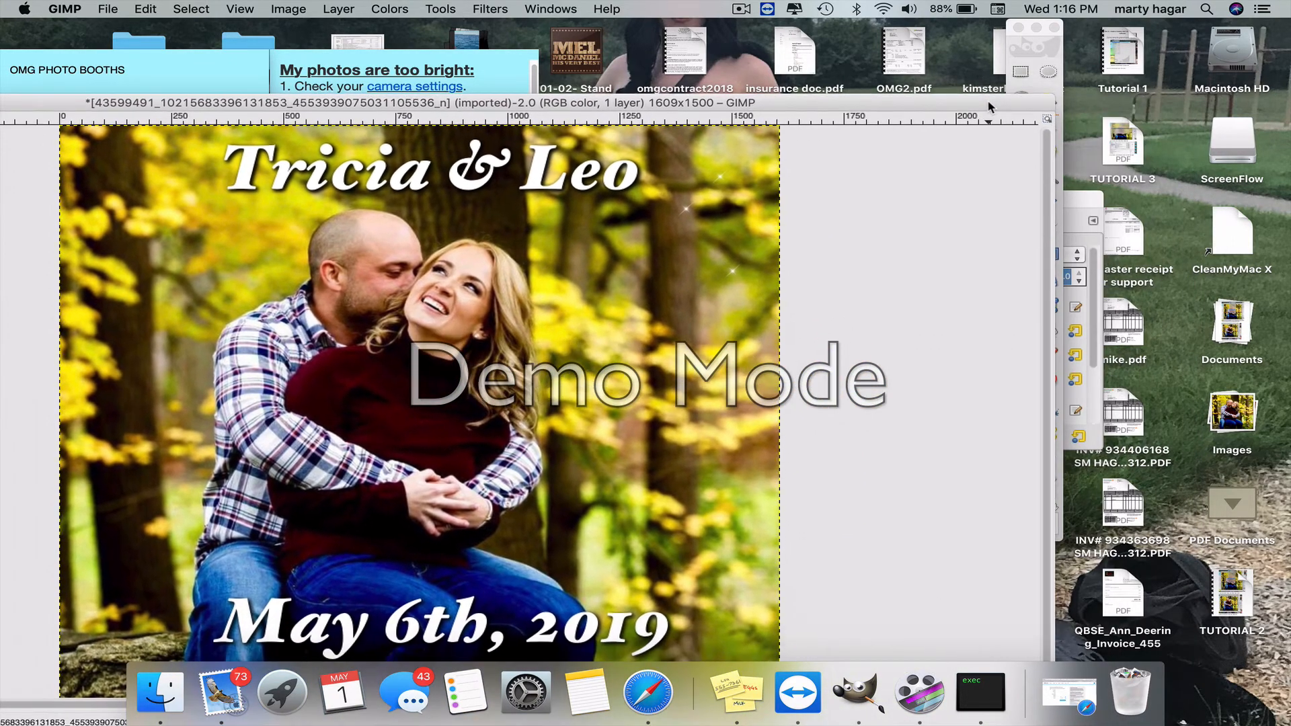
left_click(1072, 238)
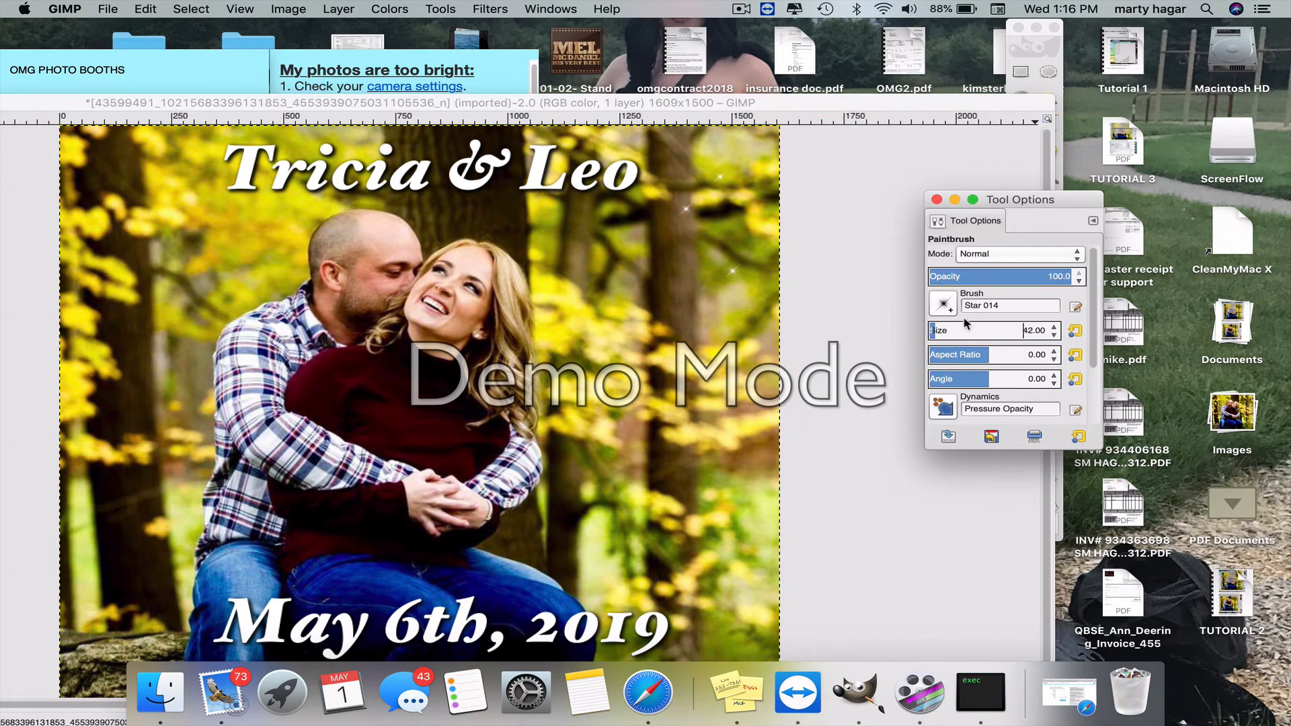
left_click(1056, 326)
Step: Stamp more white stars over the trees above and beside the couple, and reposition the image window to show the whole photo
left_click(649, 236)
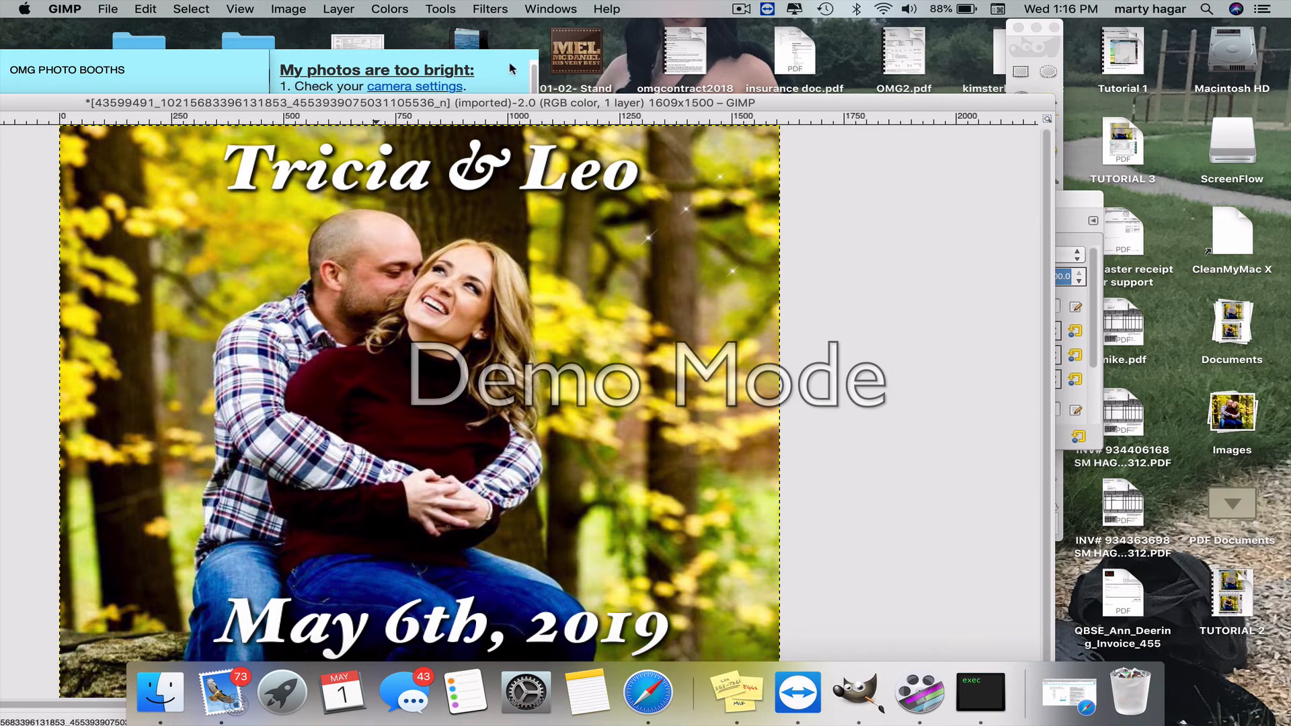
left_click(434, 216)
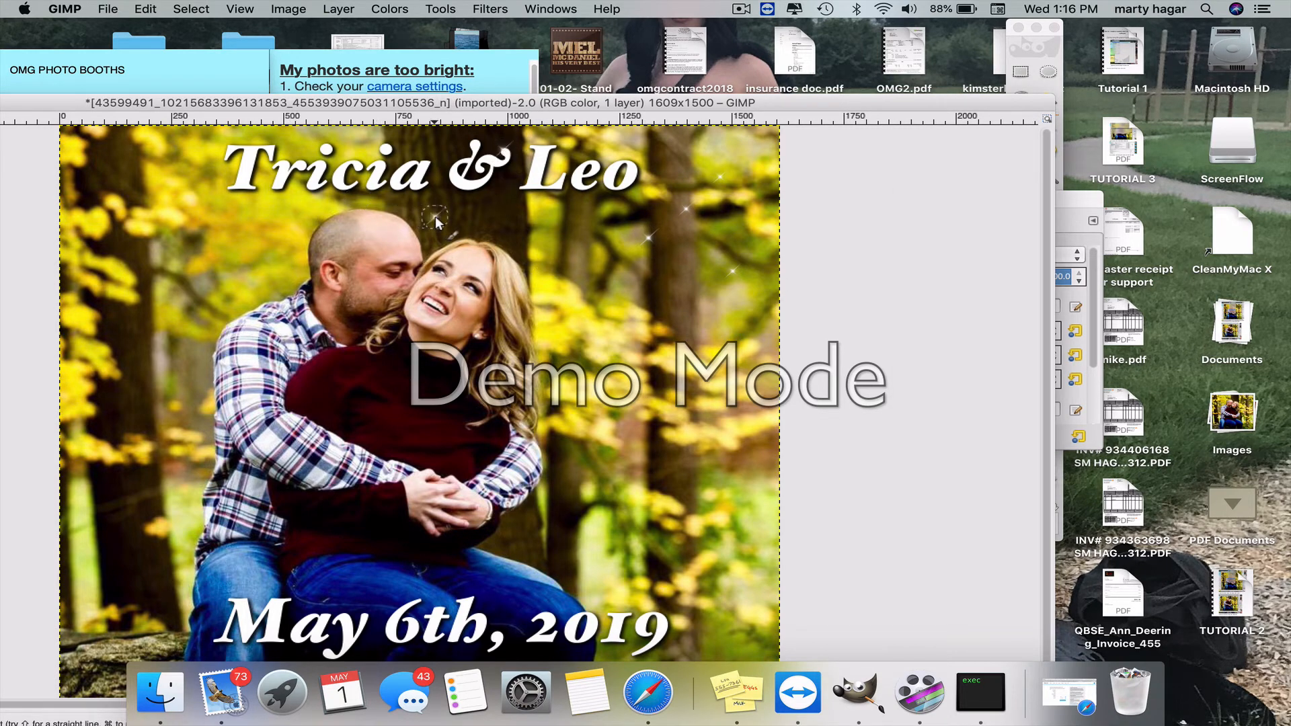
left_click(512, 216)
left_click(639, 296)
left_click(603, 292)
left_click(709, 342)
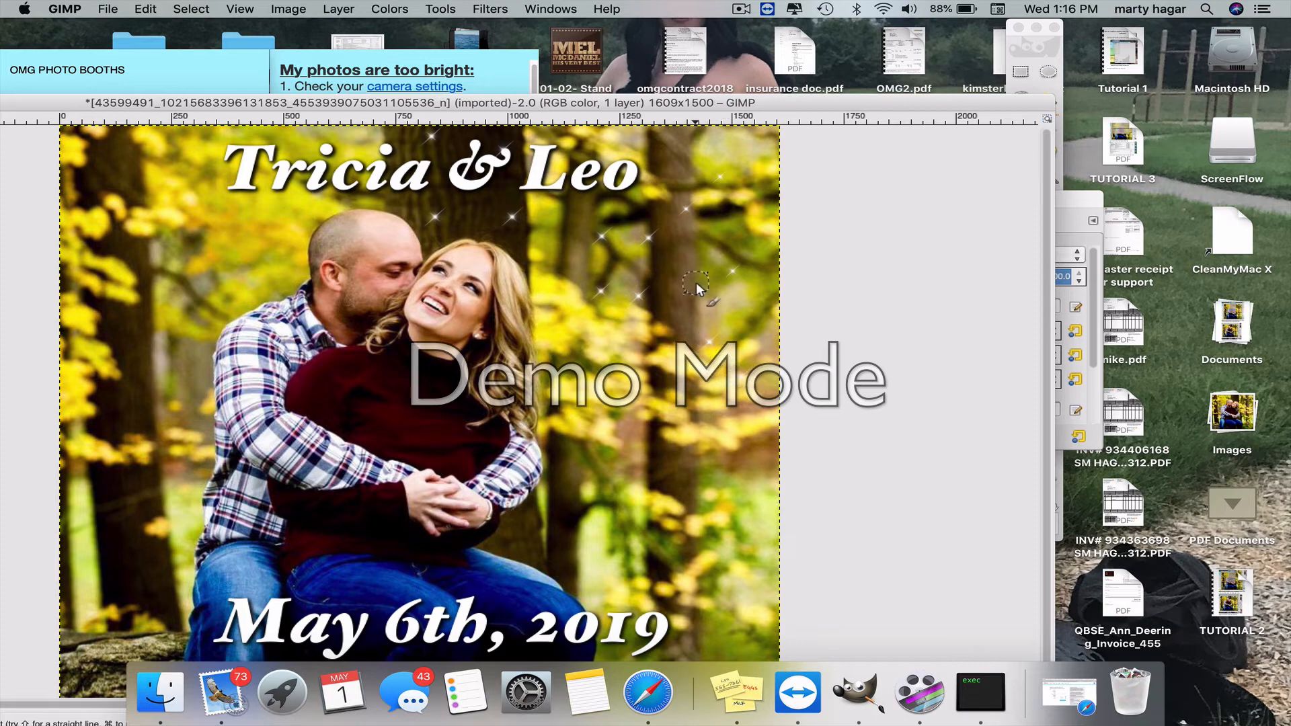
left_click(696, 282)
double_click(905, 101)
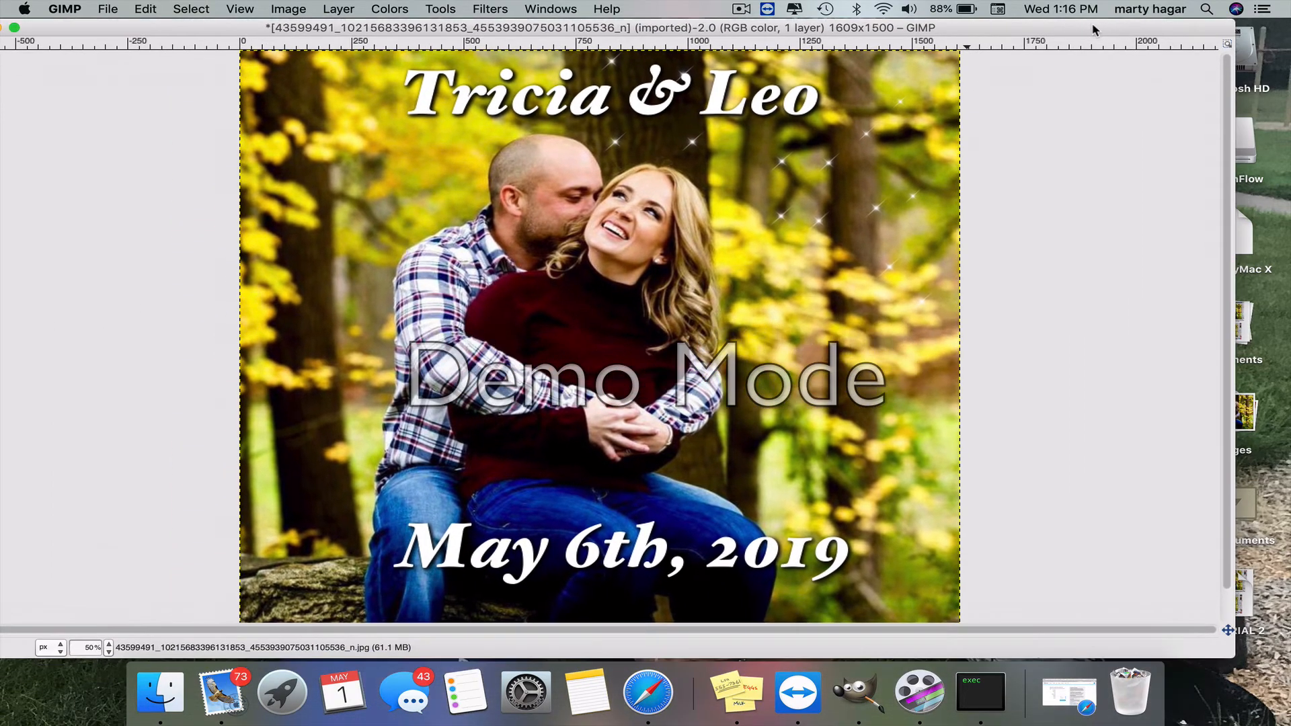
mouse_move(1116, 18)
left_mouse_down()
mouse_move(1138, 20)
mouse_move(1123, 21)
left_mouse_up()
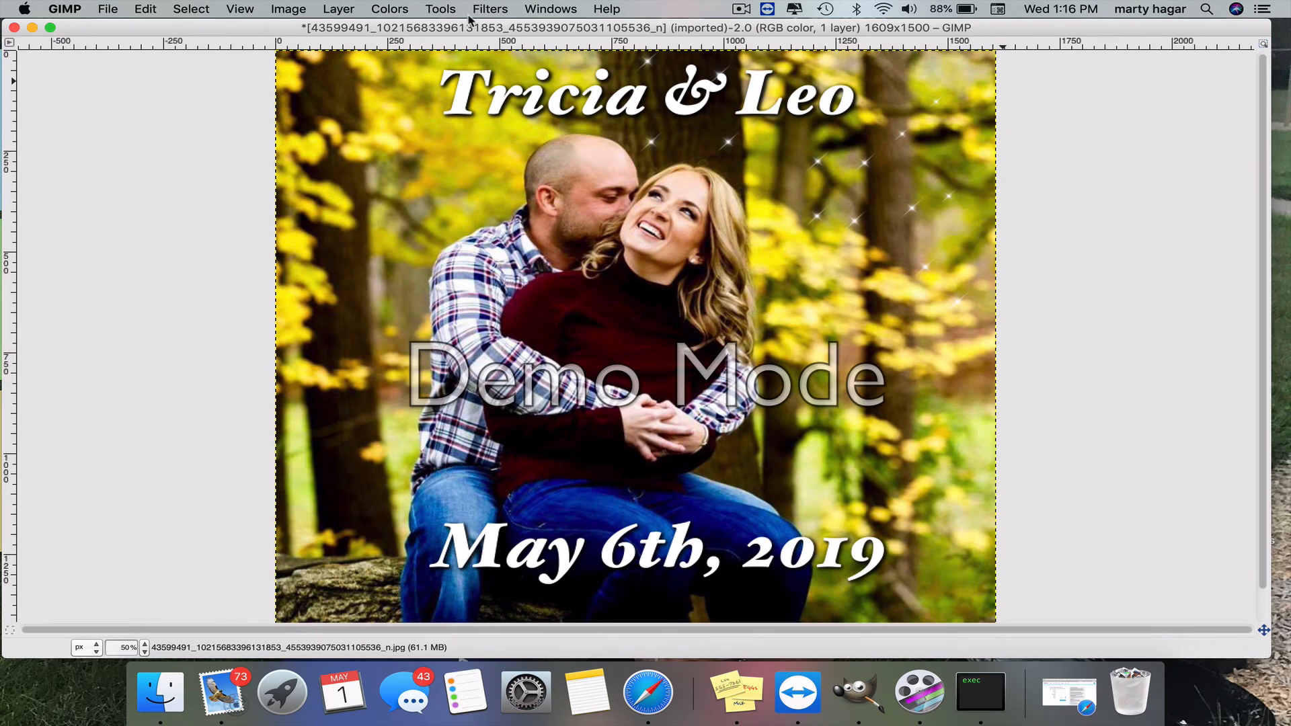
Step: Start exporting the image to the Desktop and name the file with the couple's first names followed by "startscreen"
left_click(109, 9)
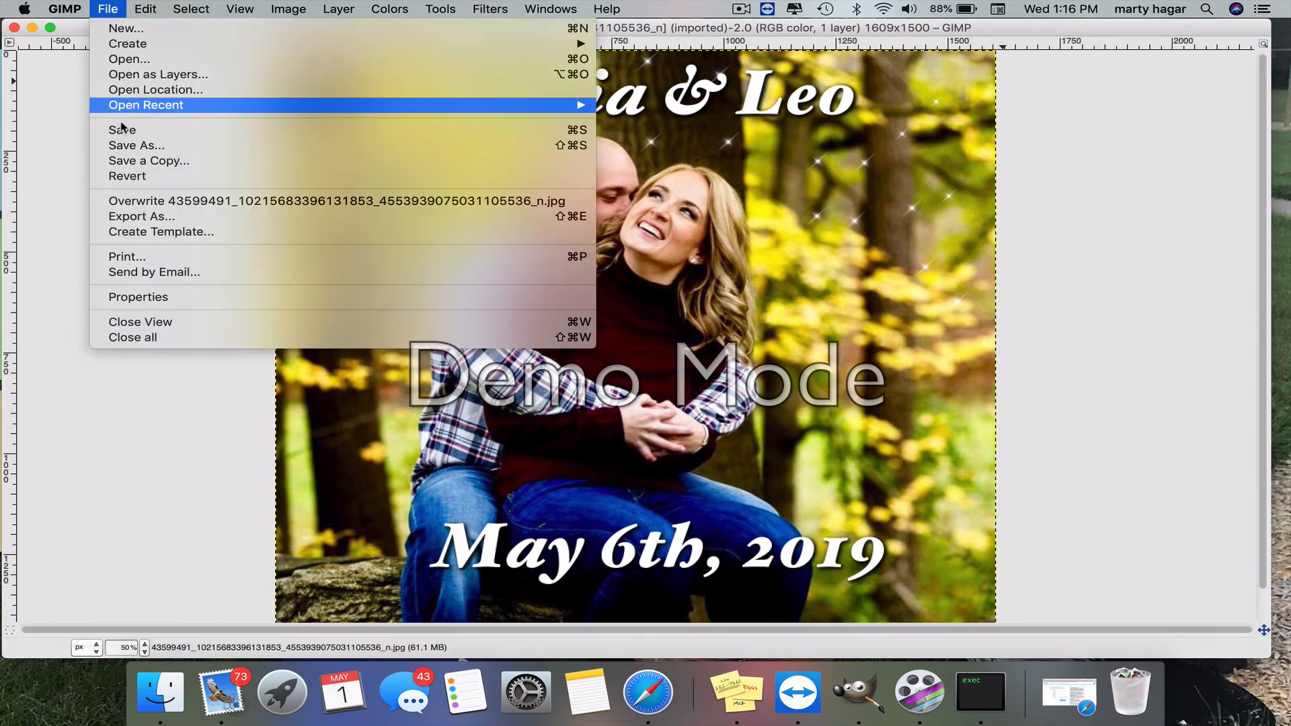
left_click(133, 218)
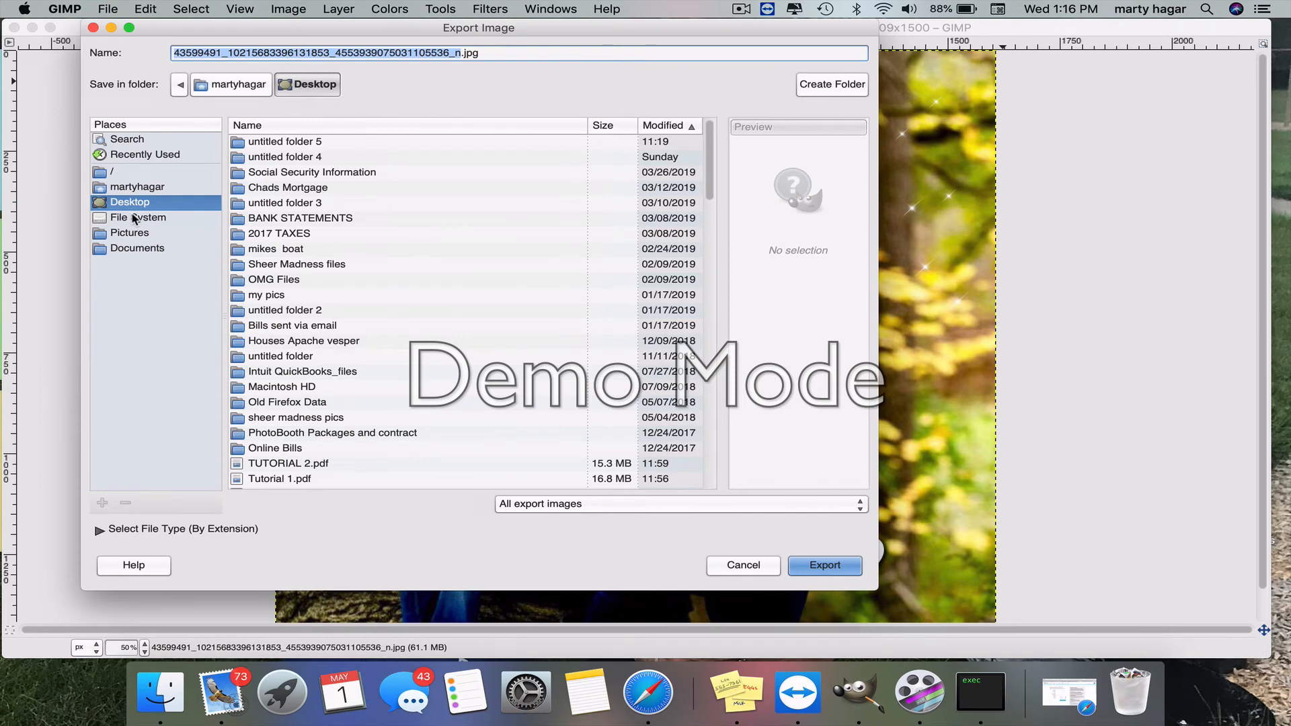
type("Tricia")
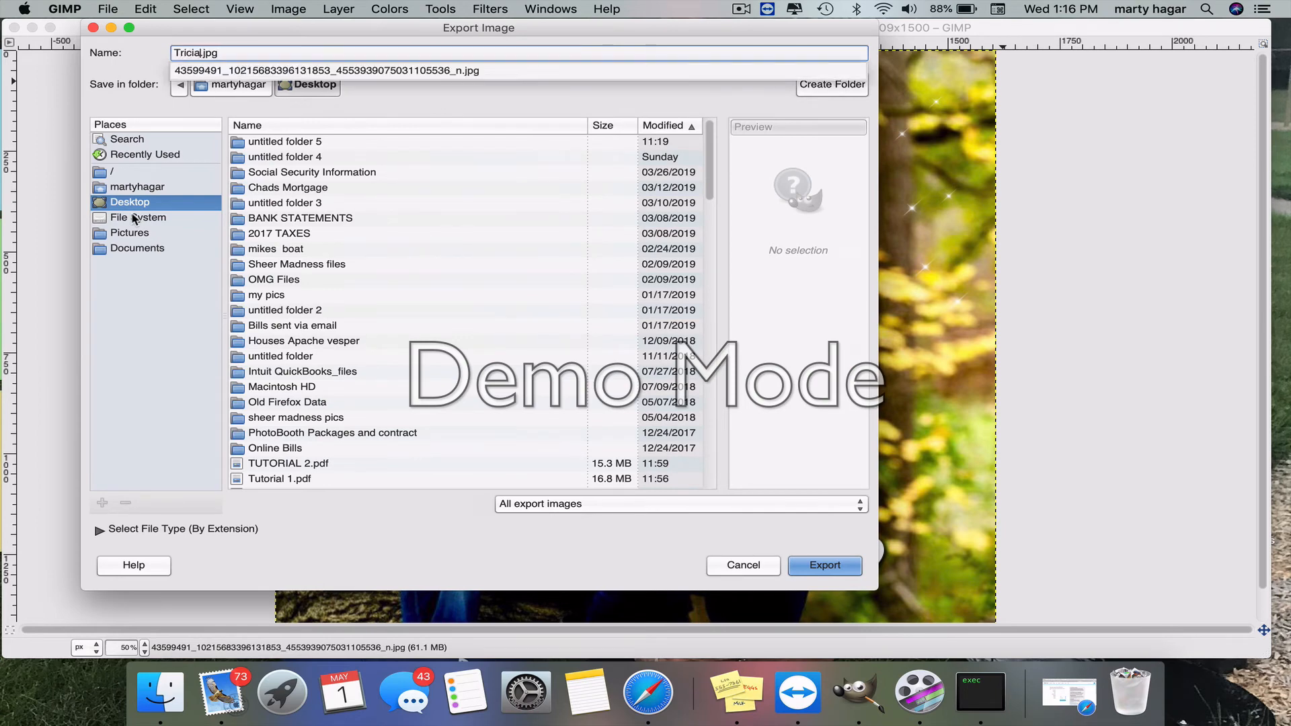
type("&Leostartscreen")
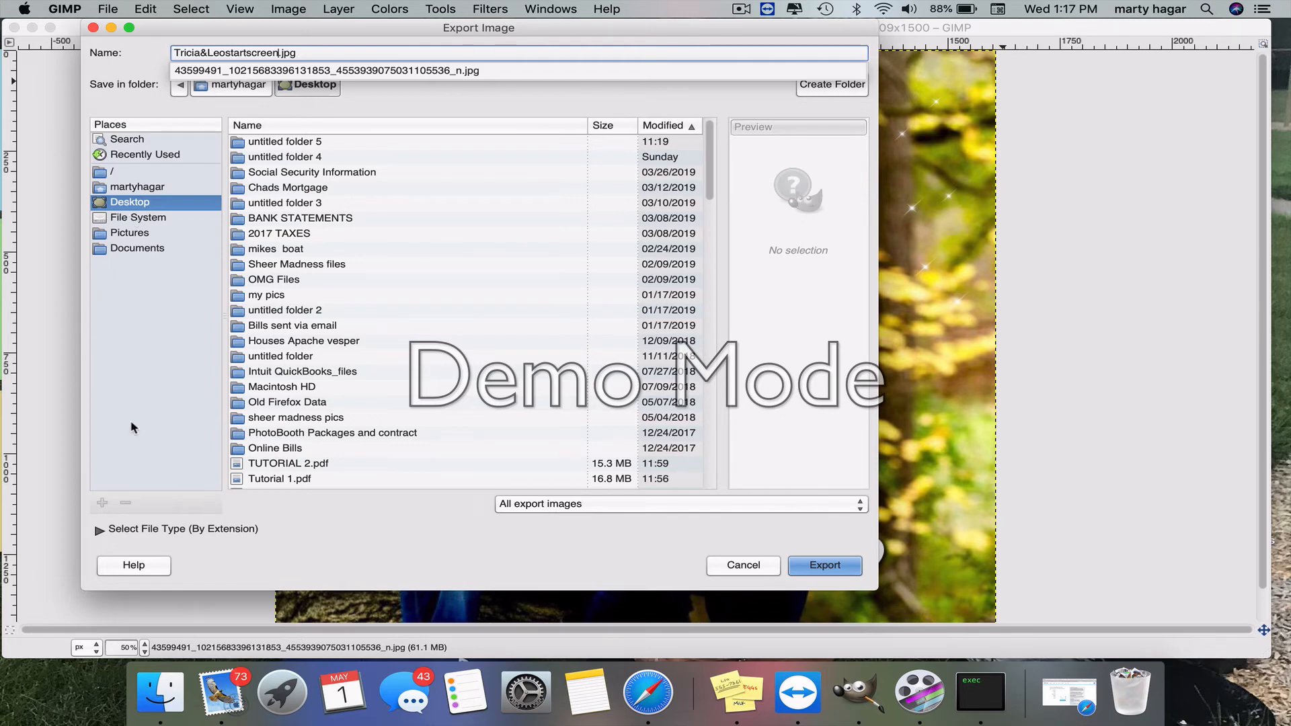
Step: Choose PNG image as the export file type and export the picture
left_click(142, 530)
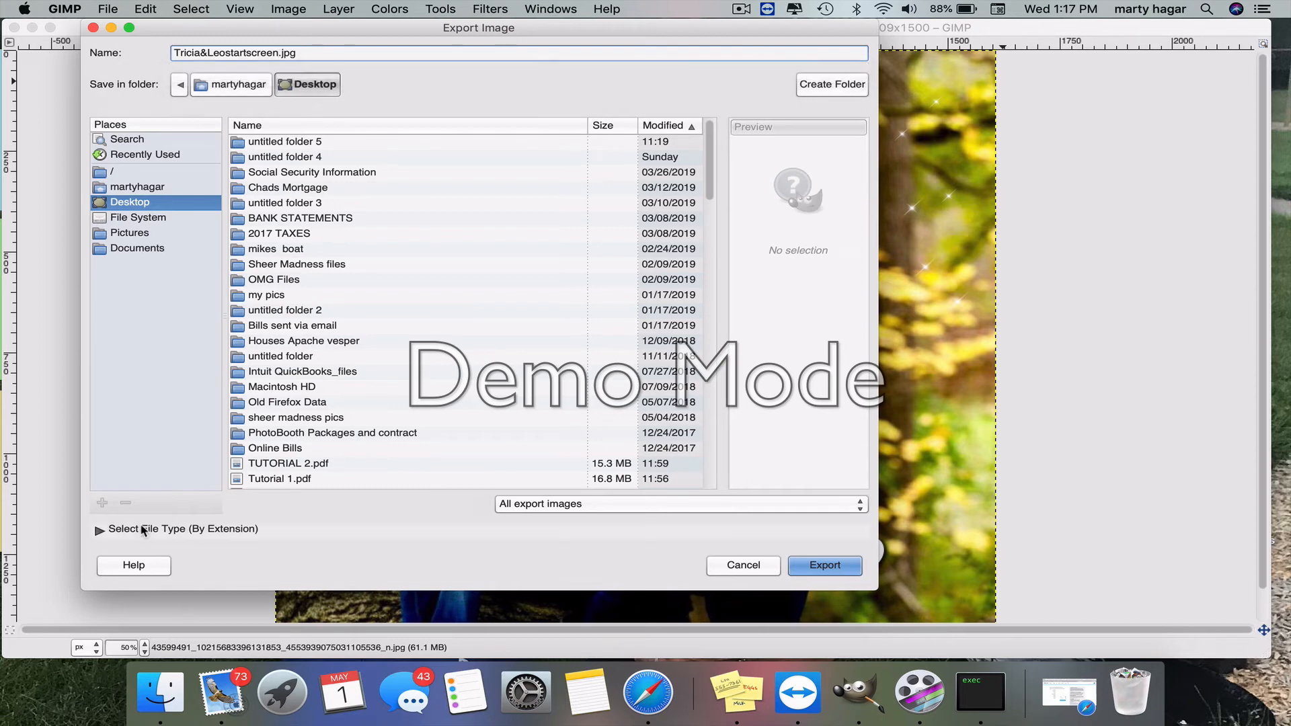
left_click(100, 531)
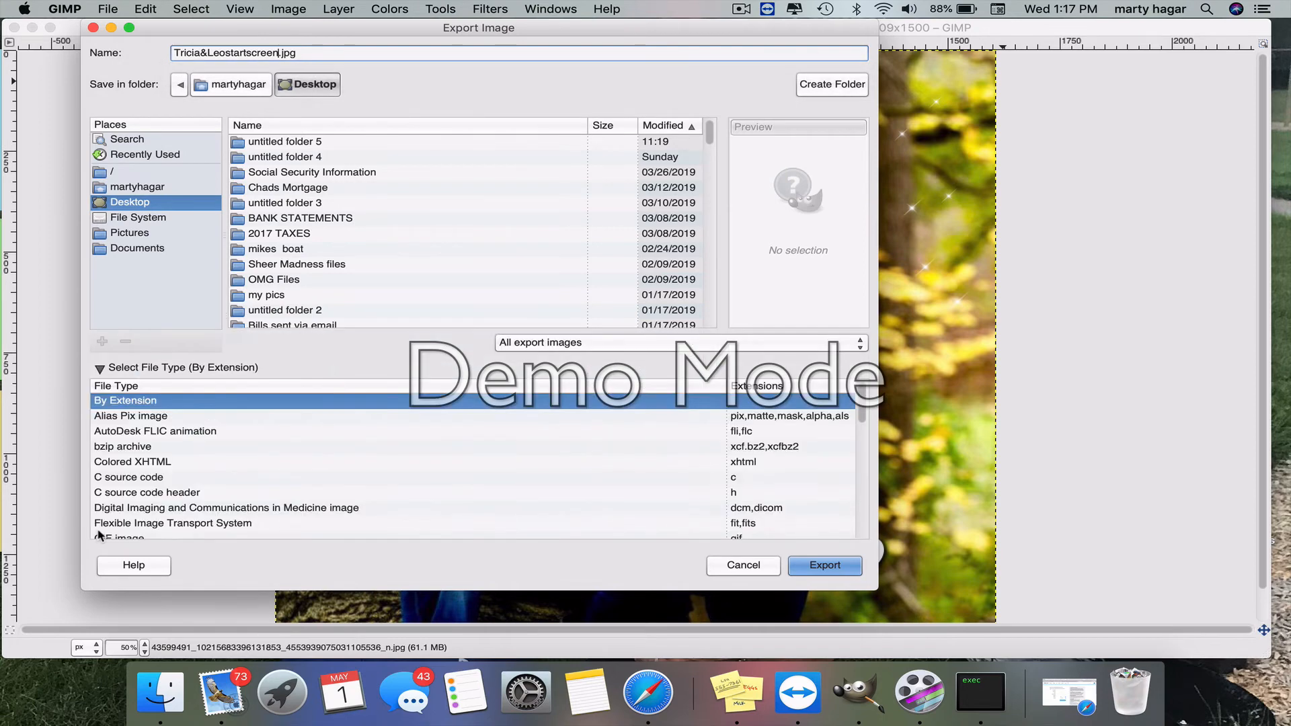
scroll(864, 421, "down", 4)
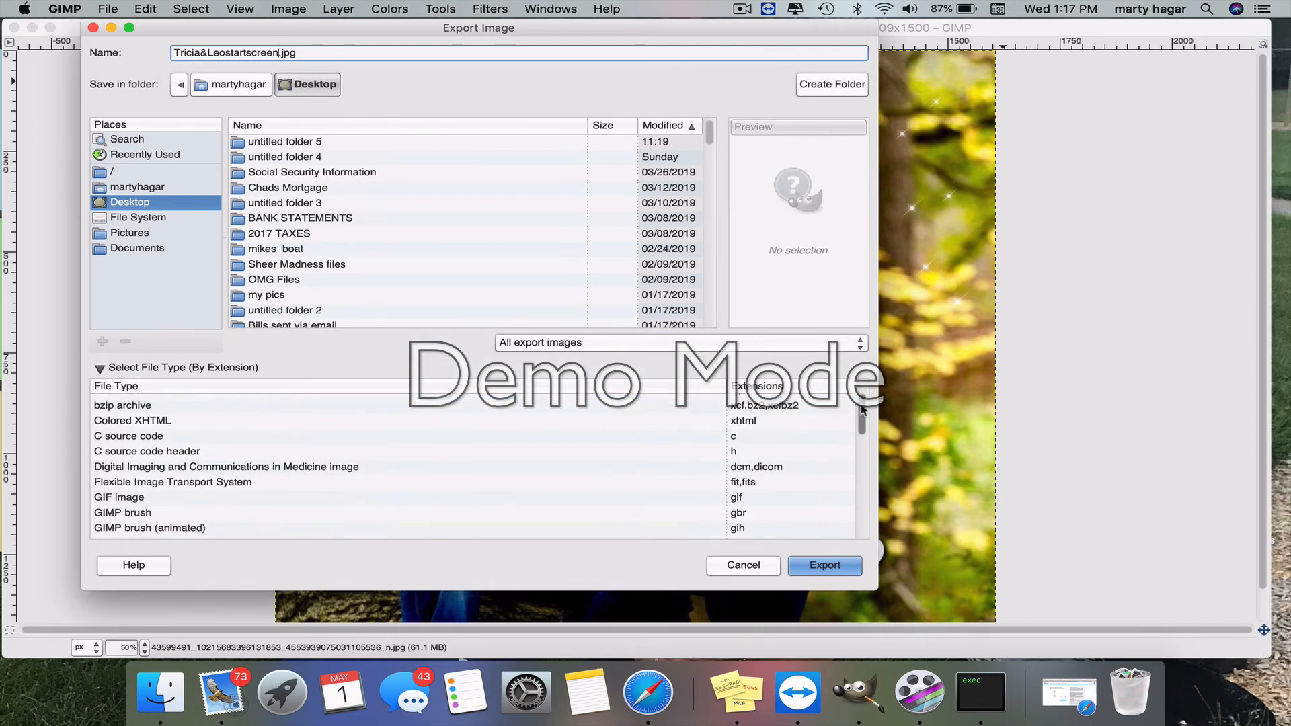
left_click_drag(863, 422, 859, 475)
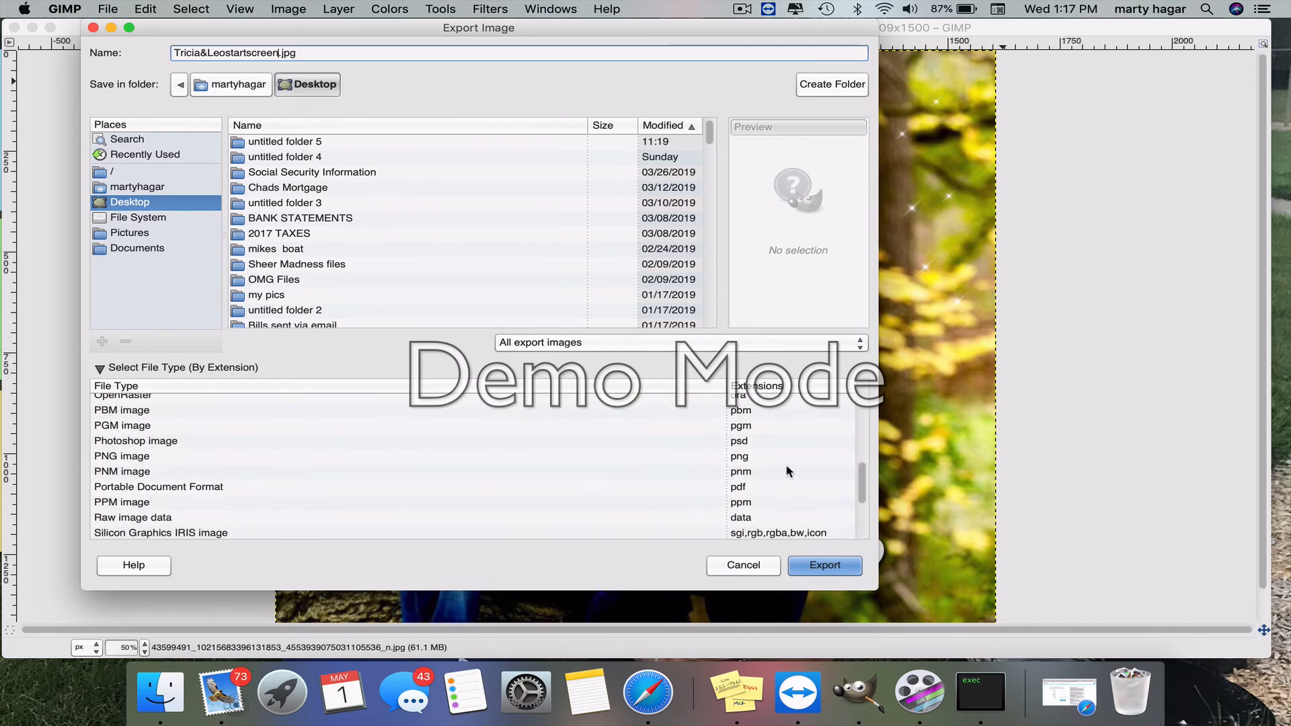
left_click(729, 458)
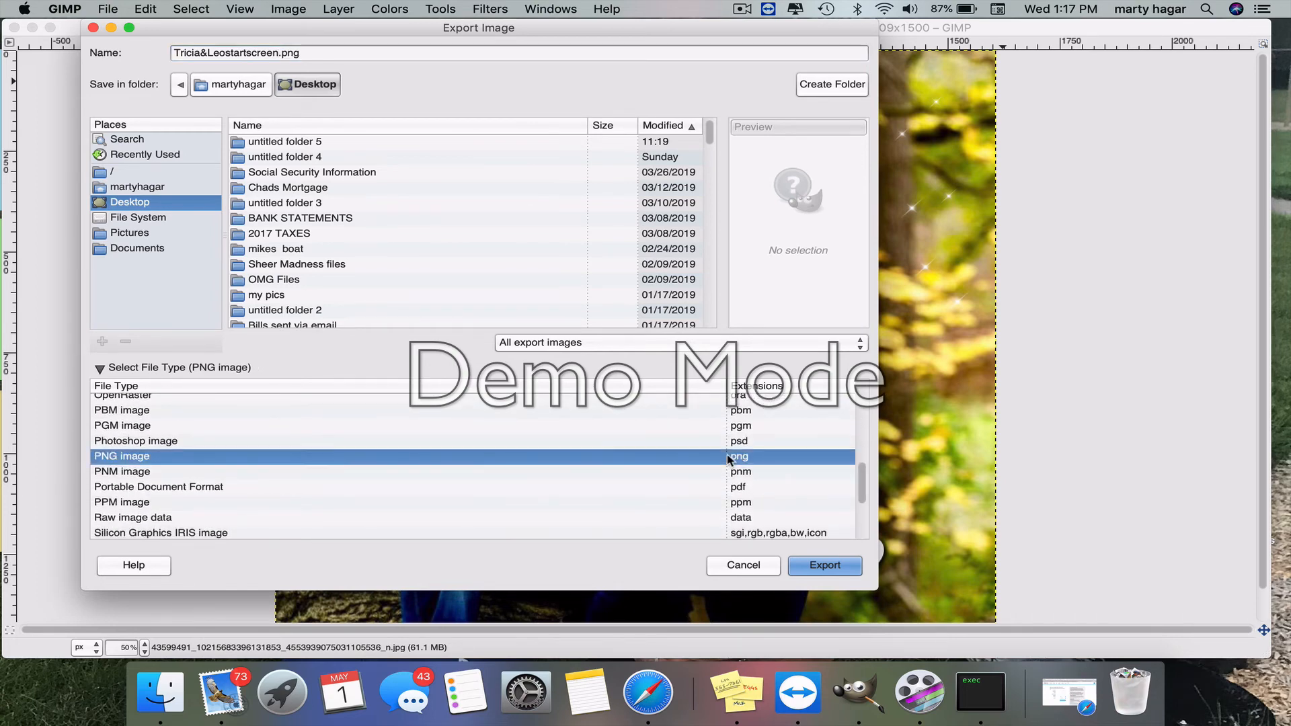
left_click(818, 567)
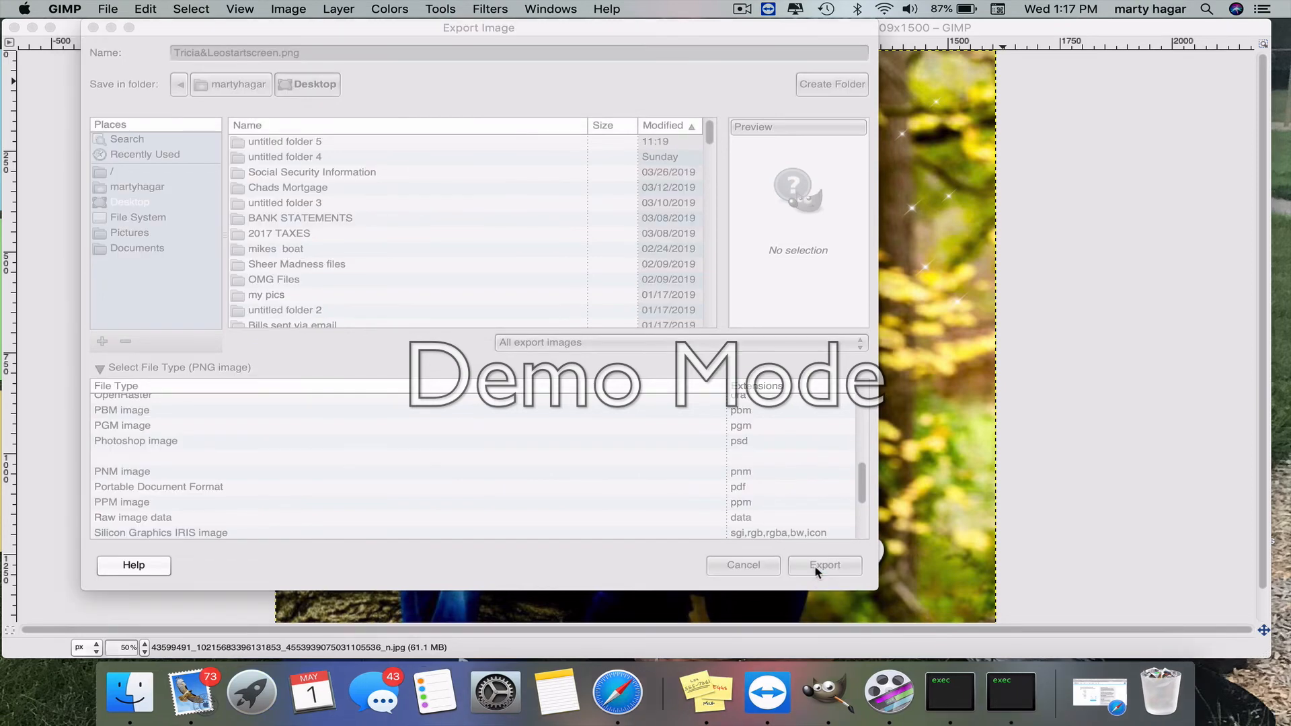
left_click(730, 483)
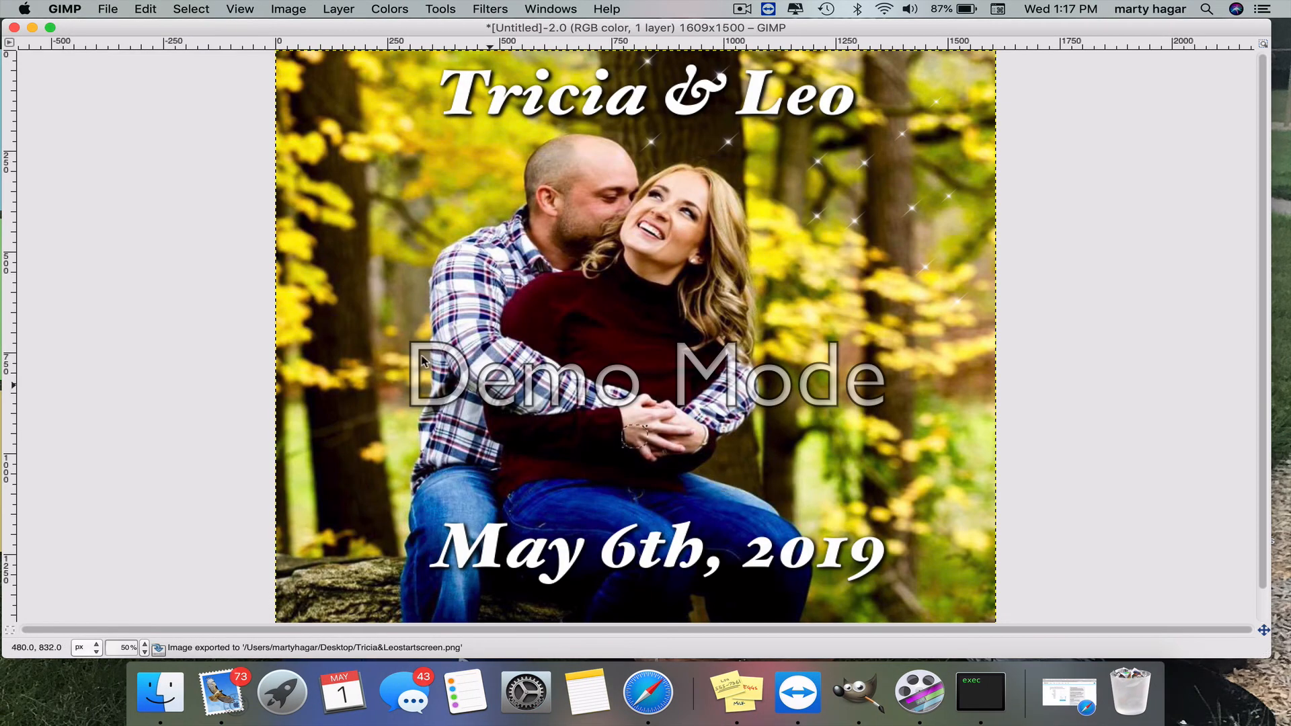
Step: Close the image, discarding the unsaved changes, and close the empty GIMP window
left_click(13, 28)
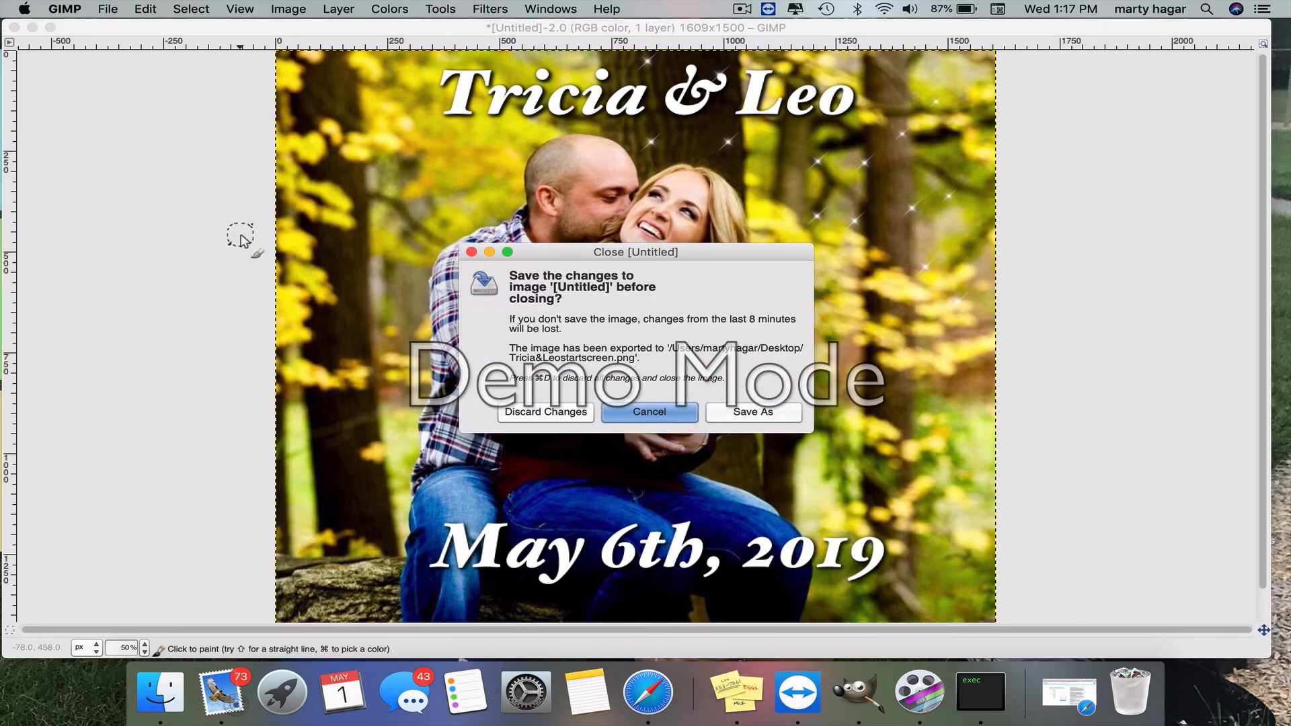
left_click(564, 419)
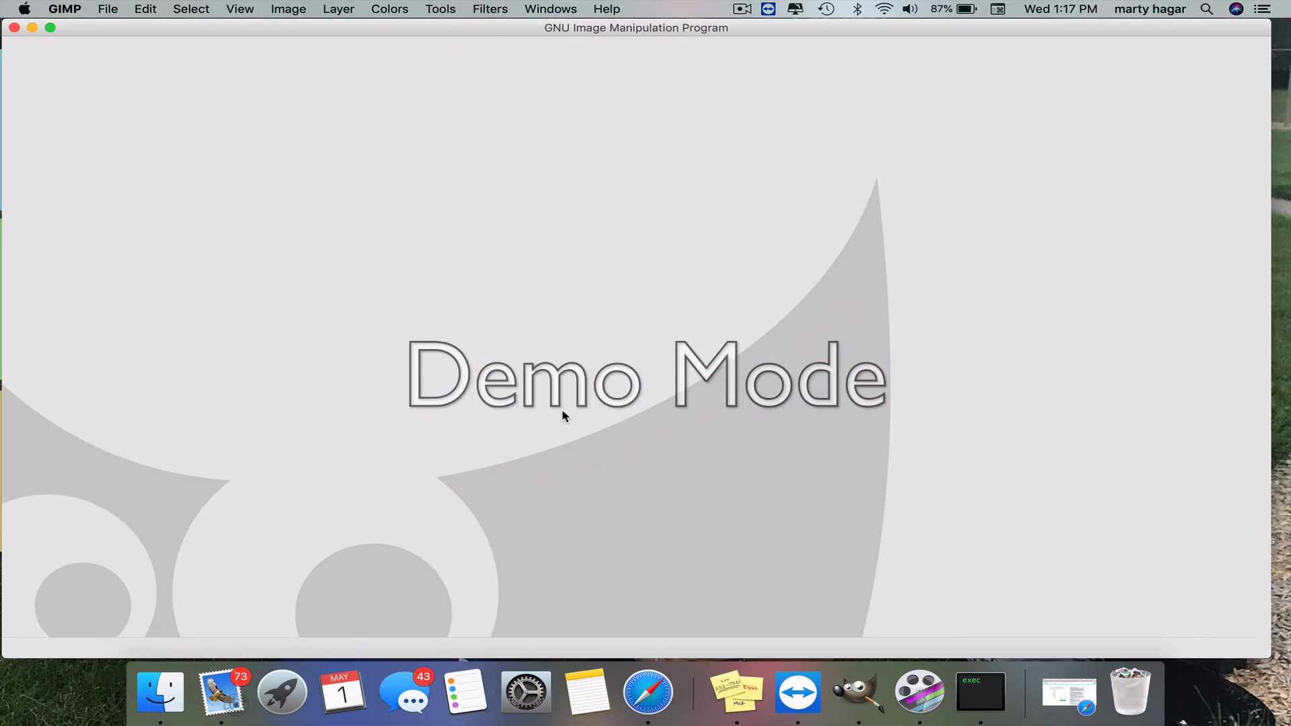
left_click(13, 28)
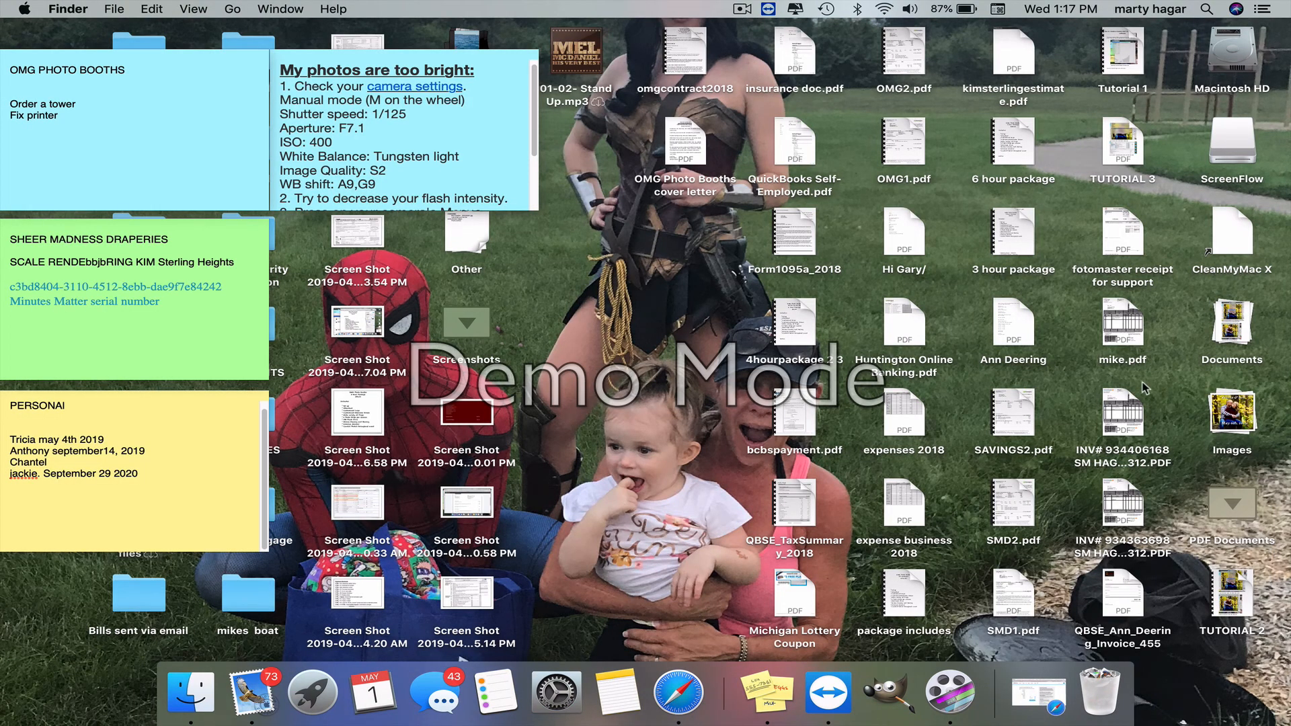
Step: Expand the Images stack on the desktop, open the exported start screen PNG to check it, and close the preview
left_click(1235, 412)
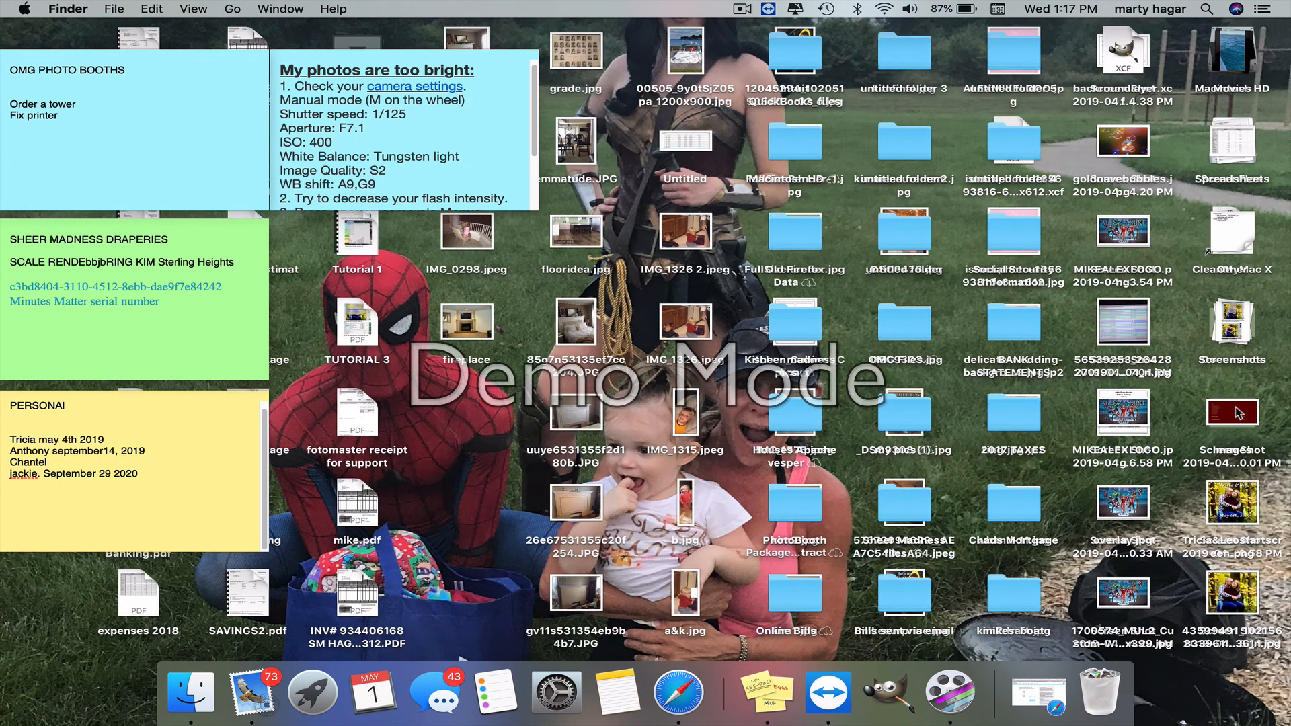
double_click(1233, 515)
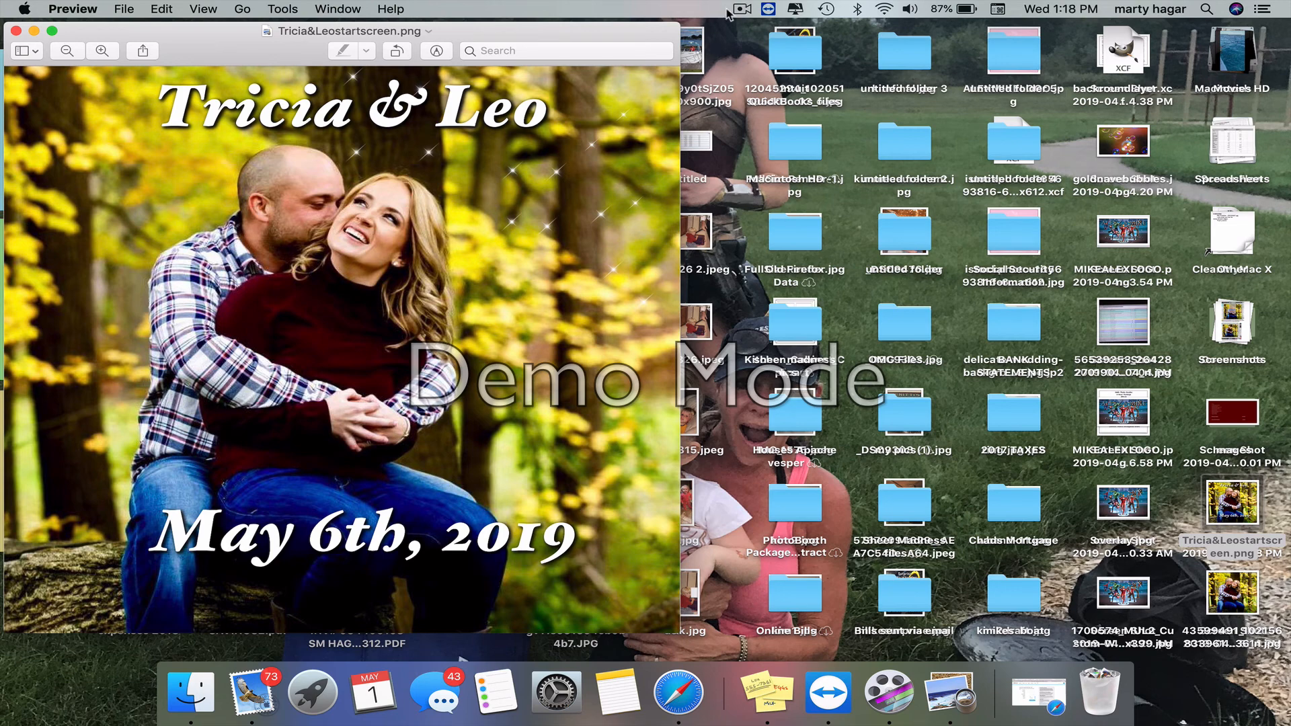
key("super+w")
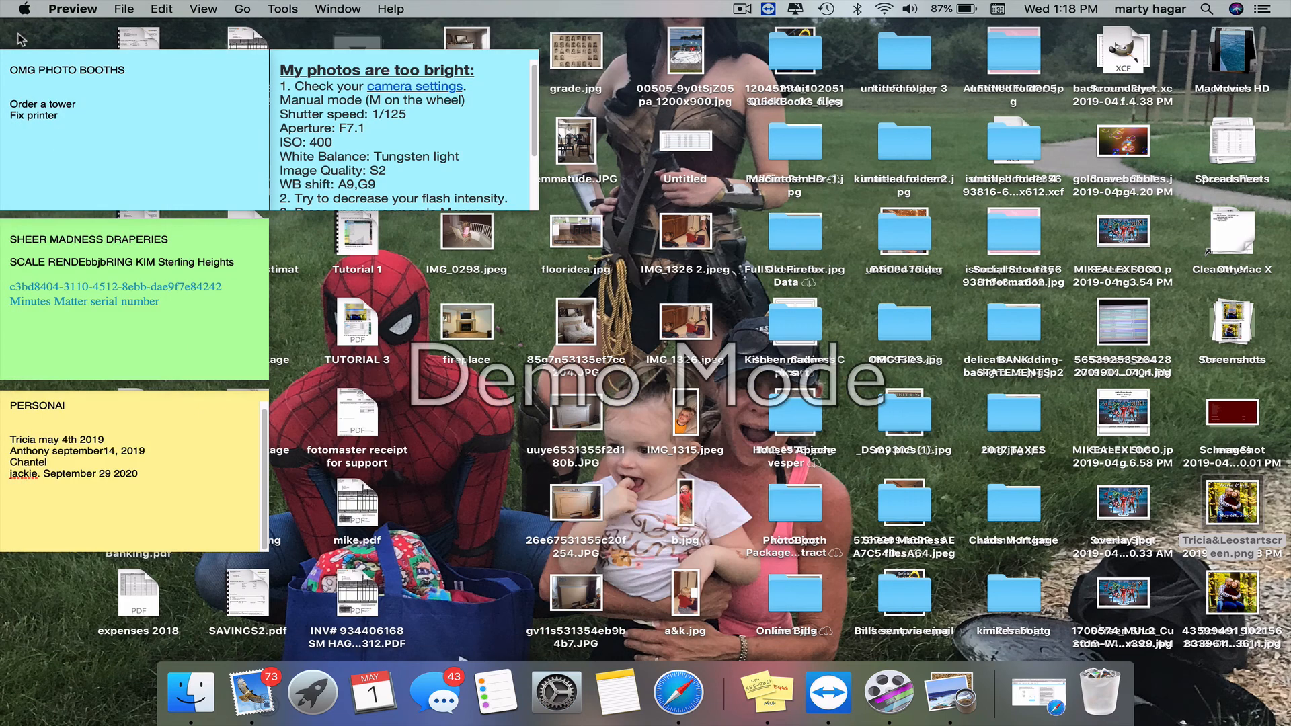
left_click(893, 707)
left_click(891, 703)
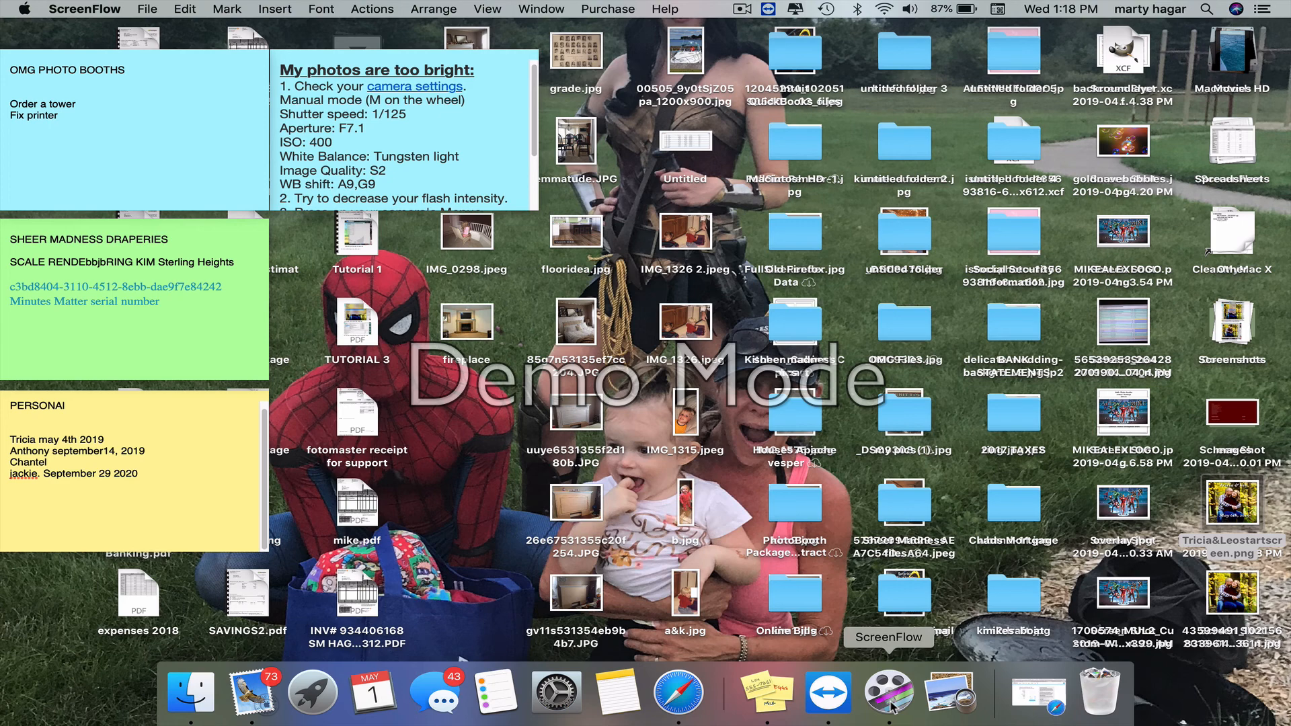
left_click(891, 703)
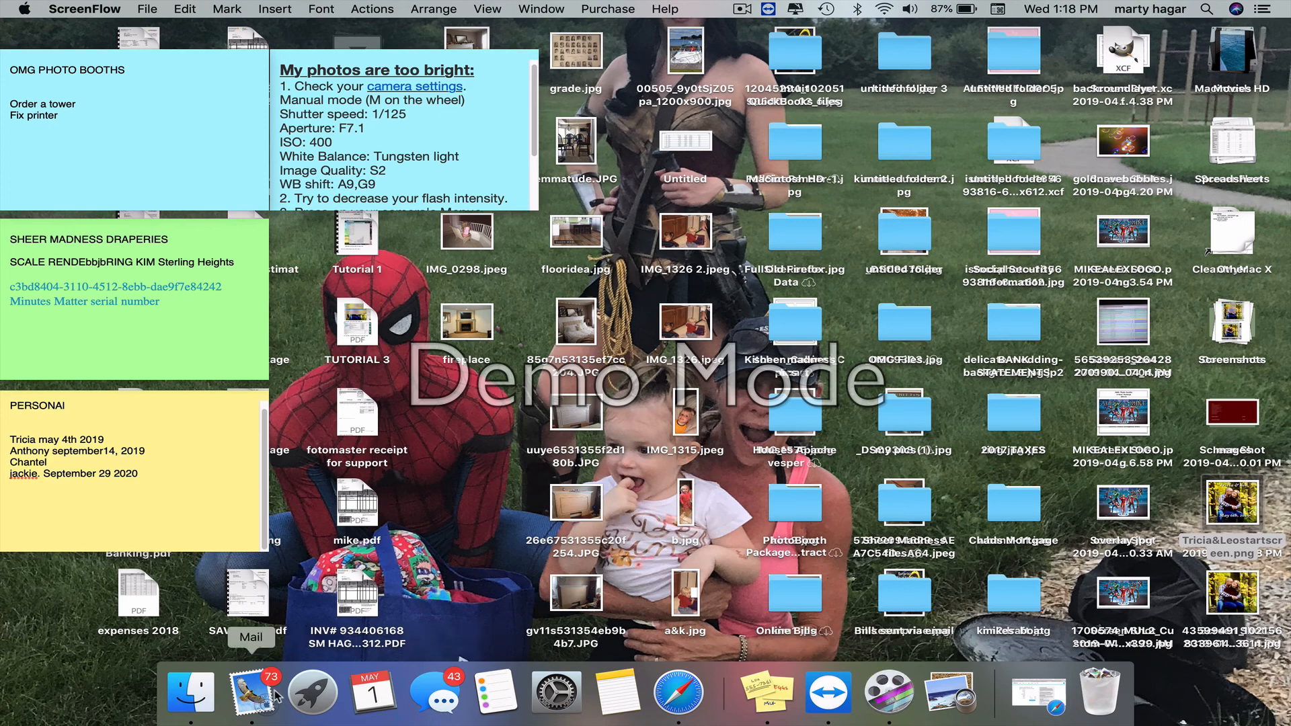
right_click(889, 692)
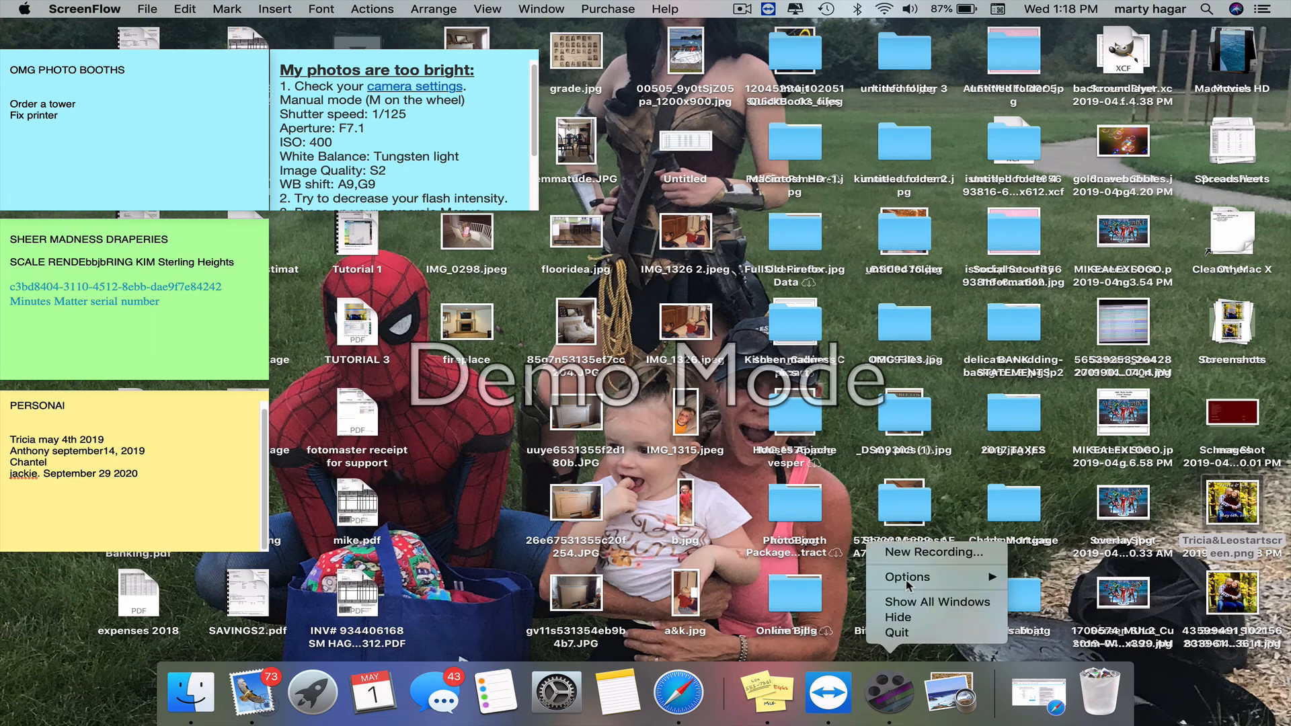
mouse_move(919, 588)
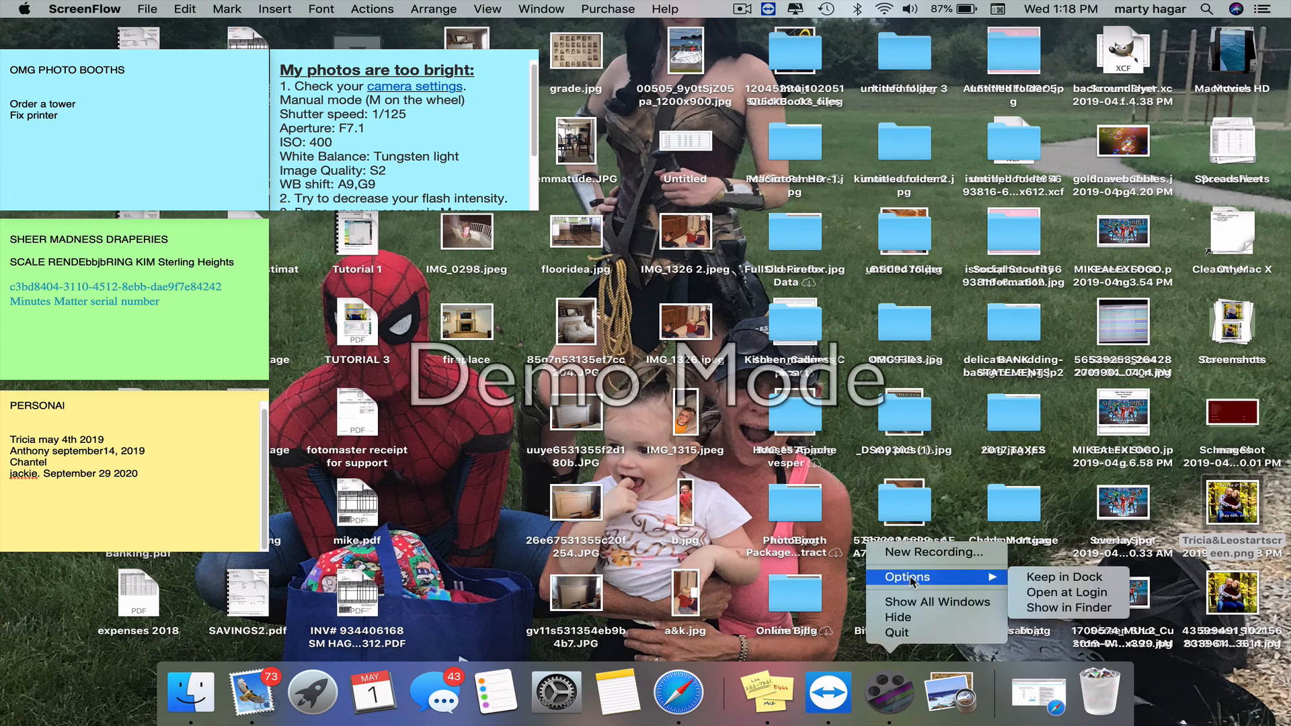
left_click(882, 686)
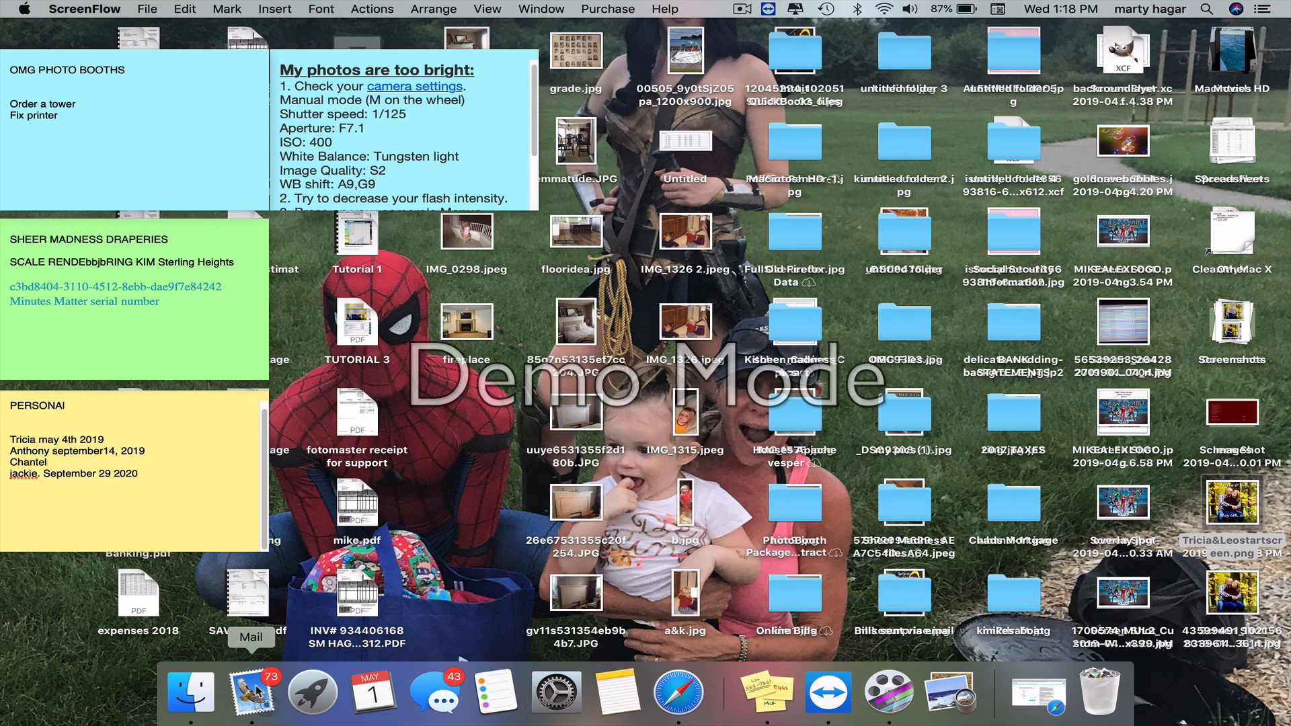
left_click(316, 696)
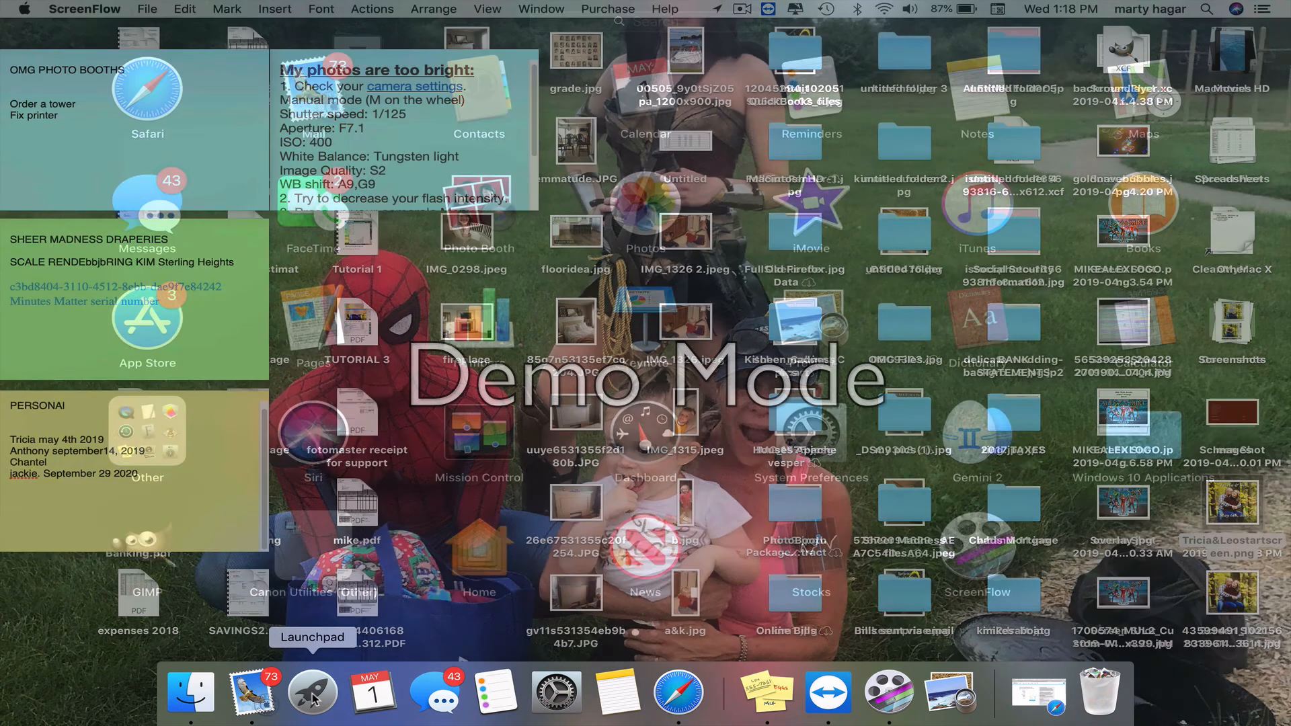
left_click(968, 532)
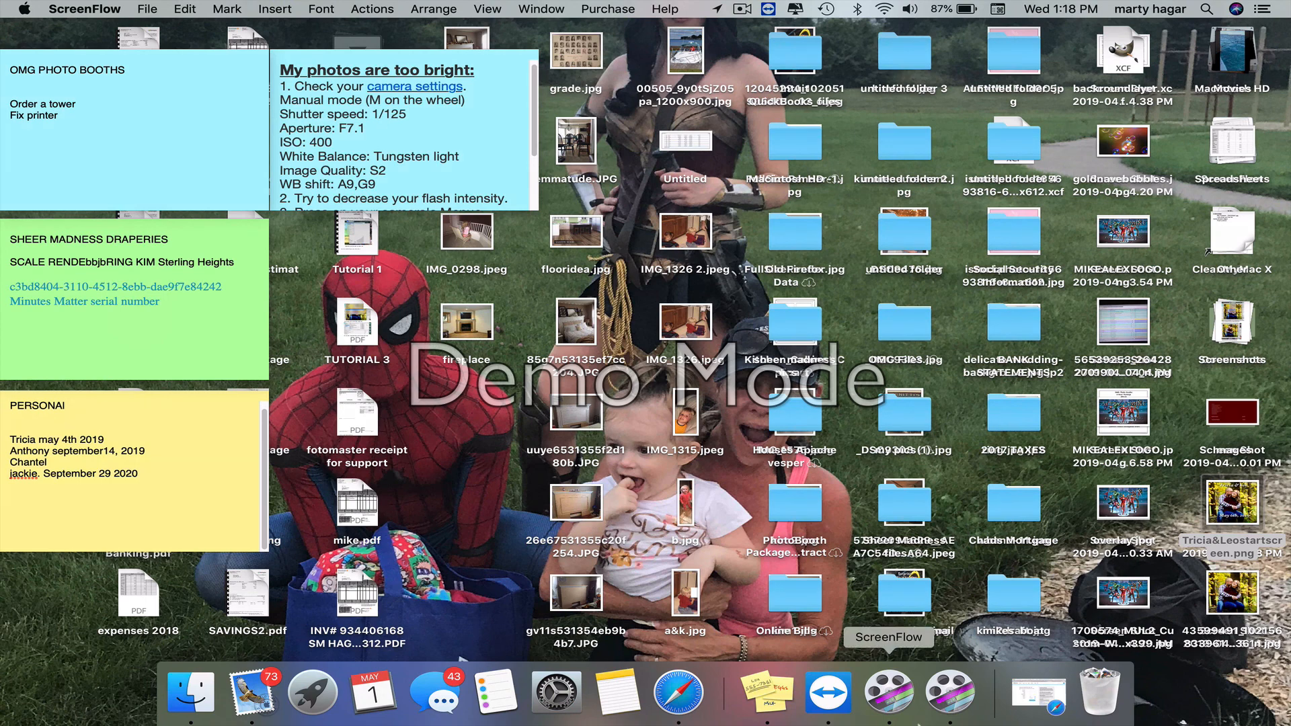
right_click(886, 683)
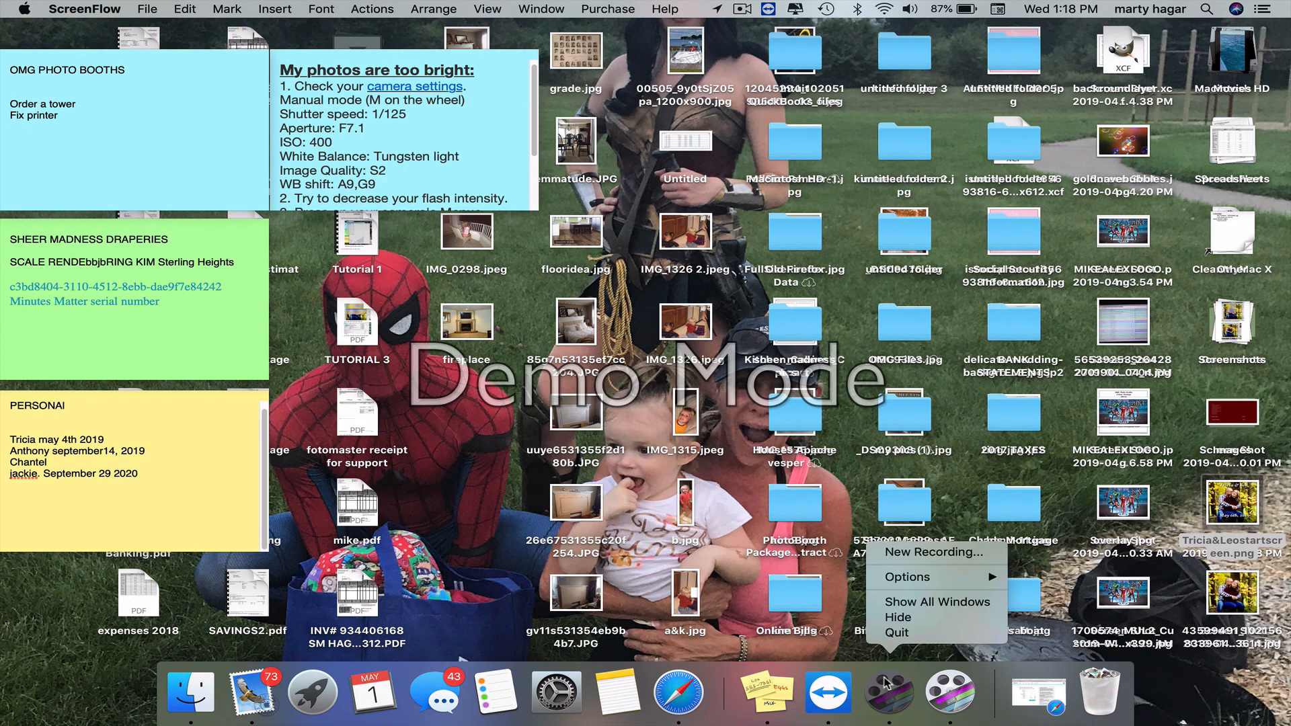
left_click(948, 697)
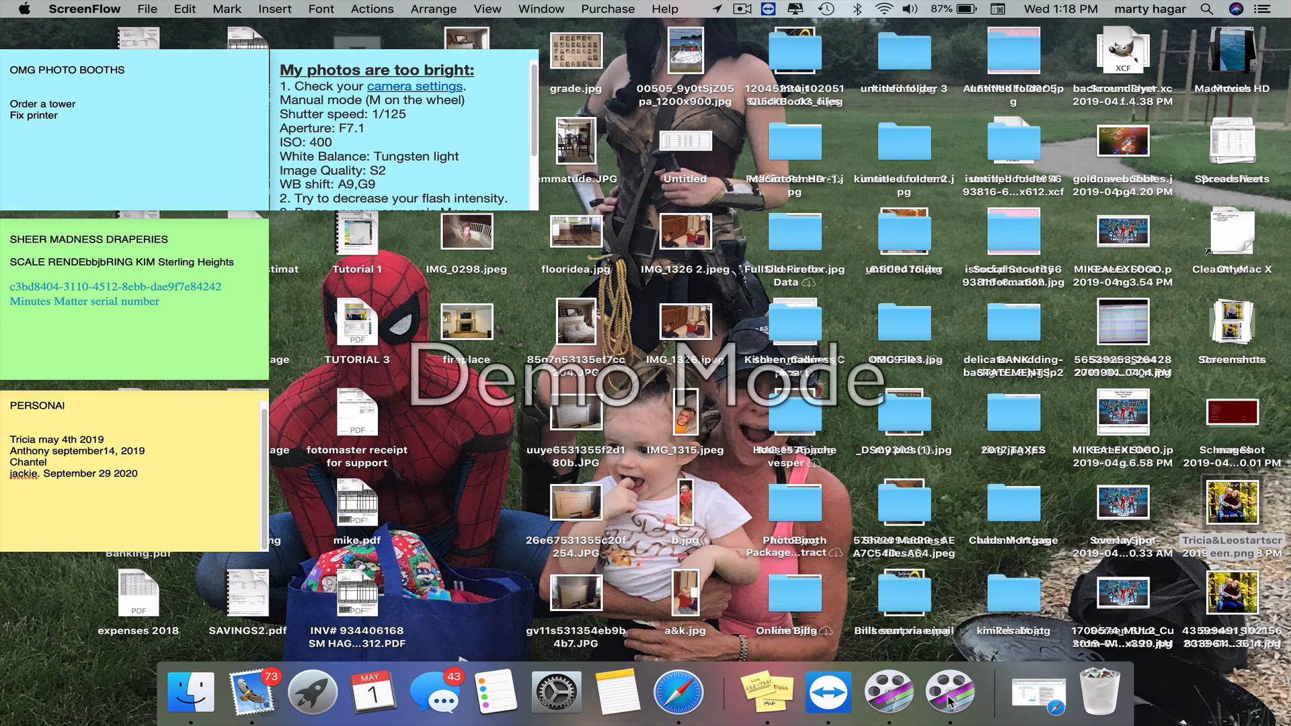
right_click(948, 698)
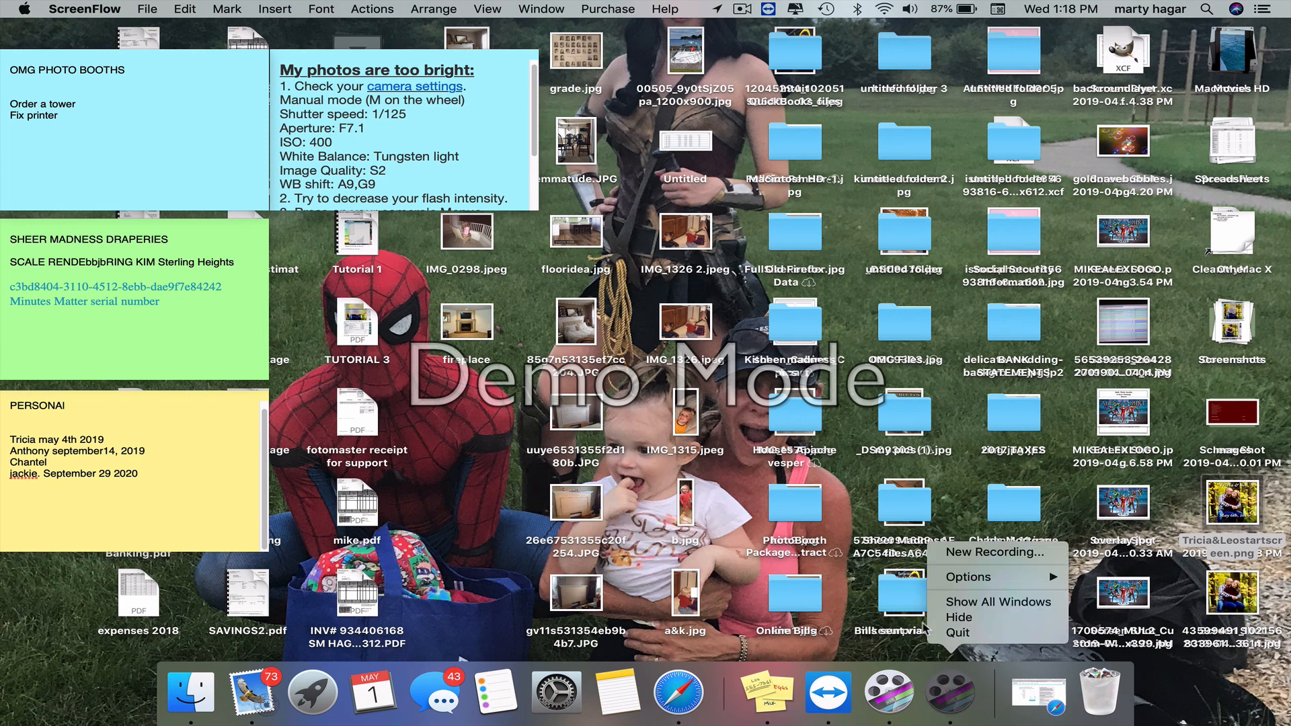